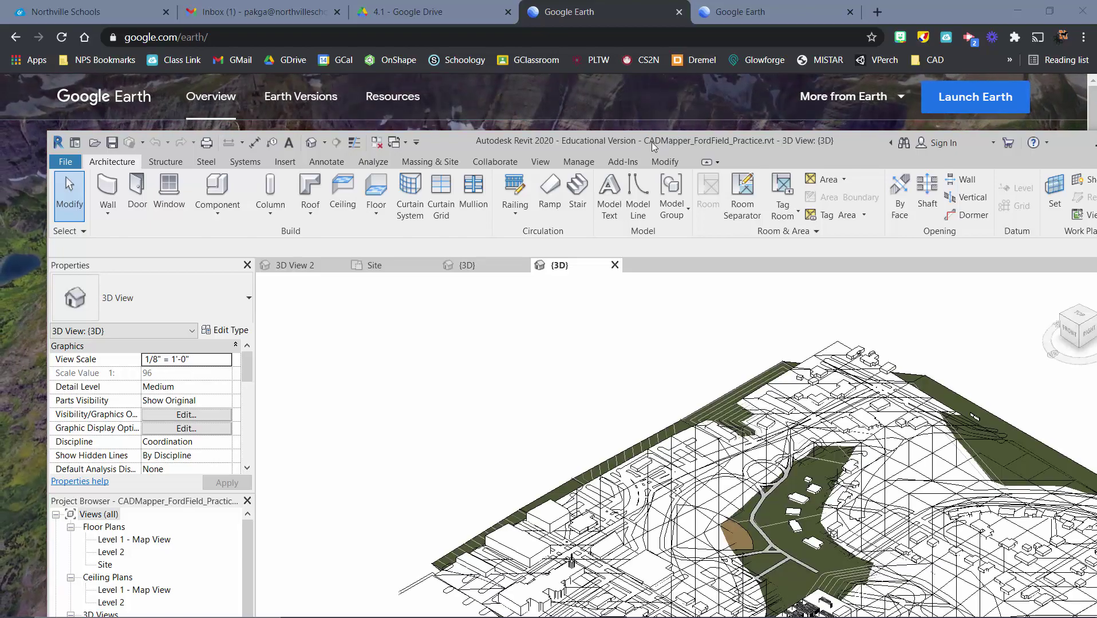
- Maximize the Revit window and examine the imported CADMapper drawing and topography of Ford Field in the 3D view
double_click(652, 142)
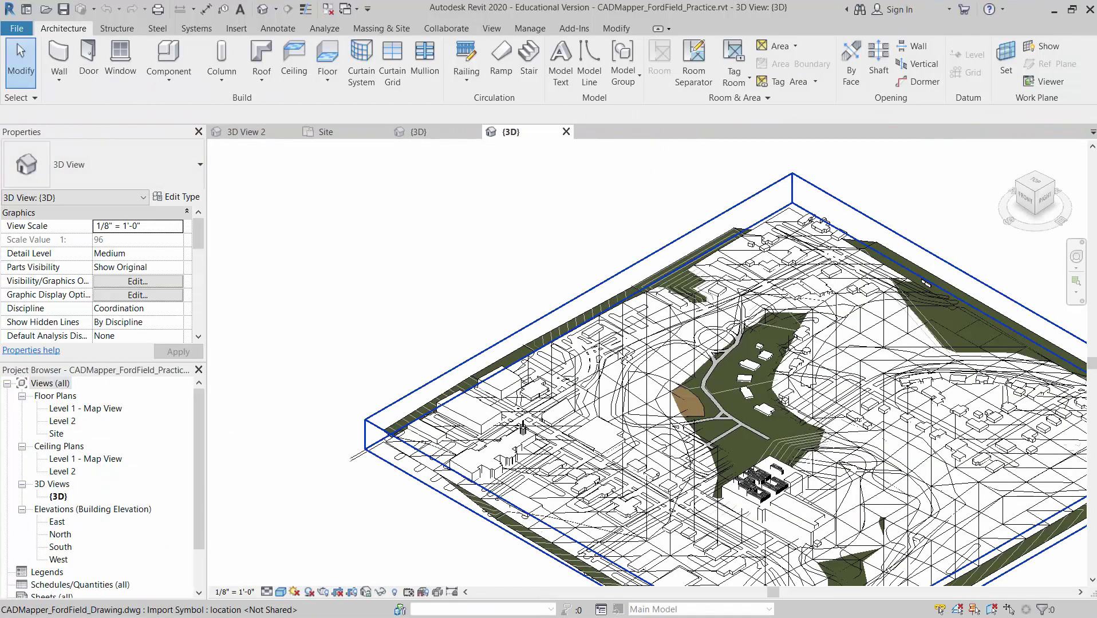
scroll(855, 438, "down", 1)
middle_click_drag(855, 438, 775, 412)
scroll(755, 404, "down", 1)
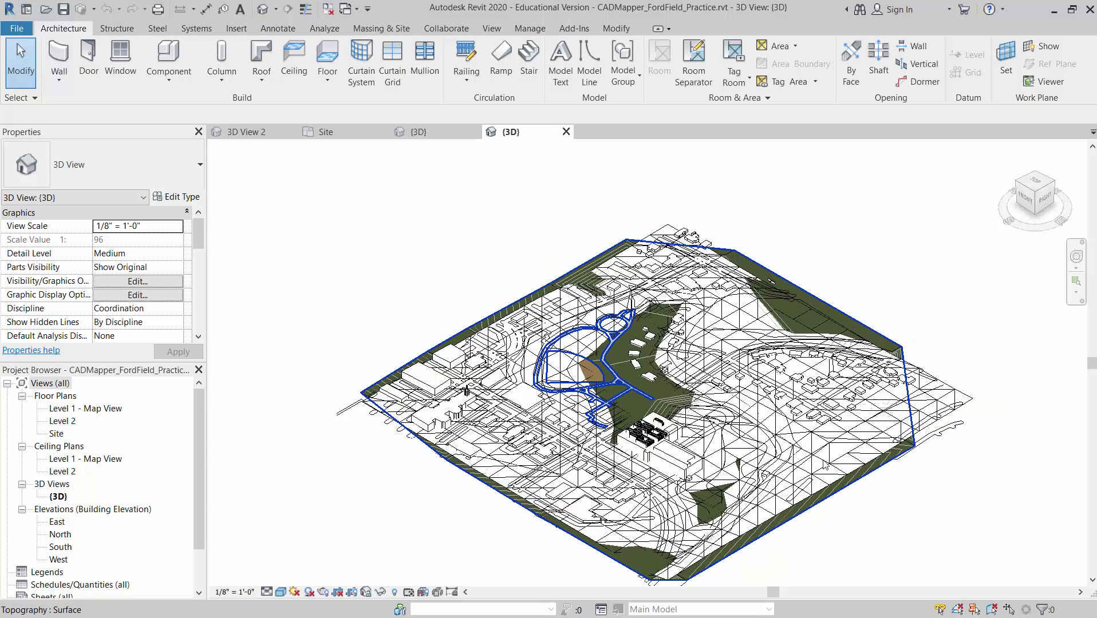
scroll(912, 447, "up", 2)
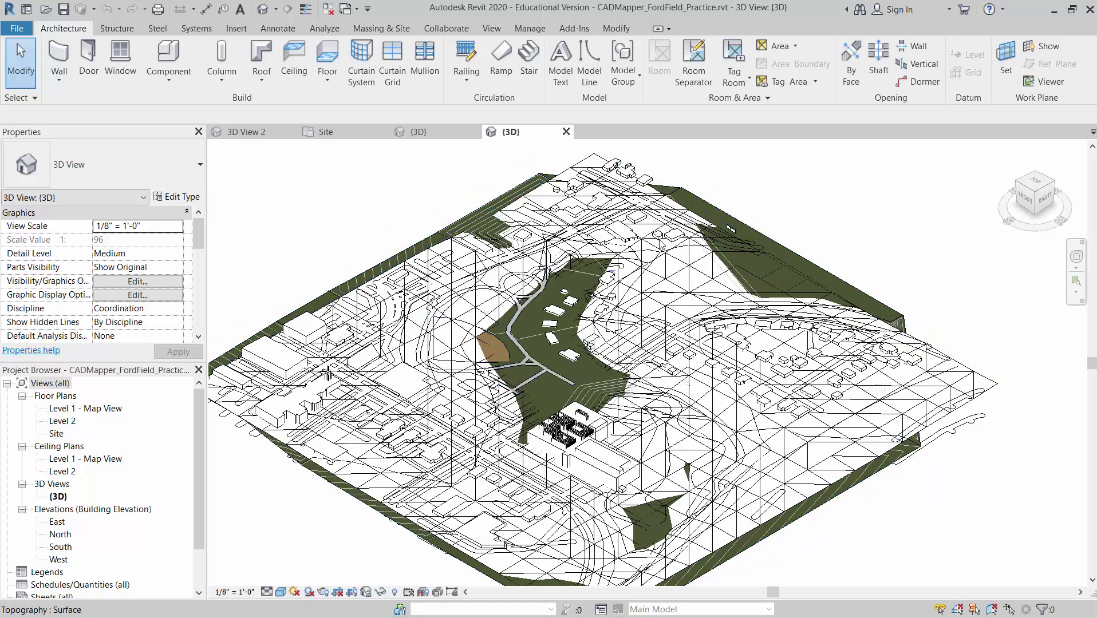
scroll(927, 435, "down", 1)
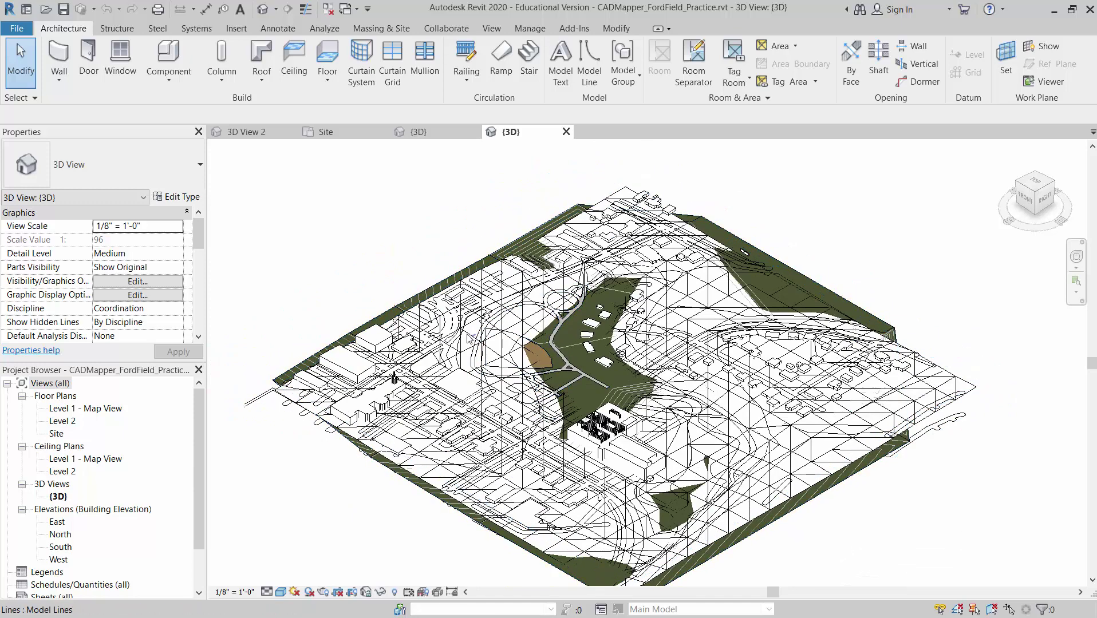
left_click(498, 480)
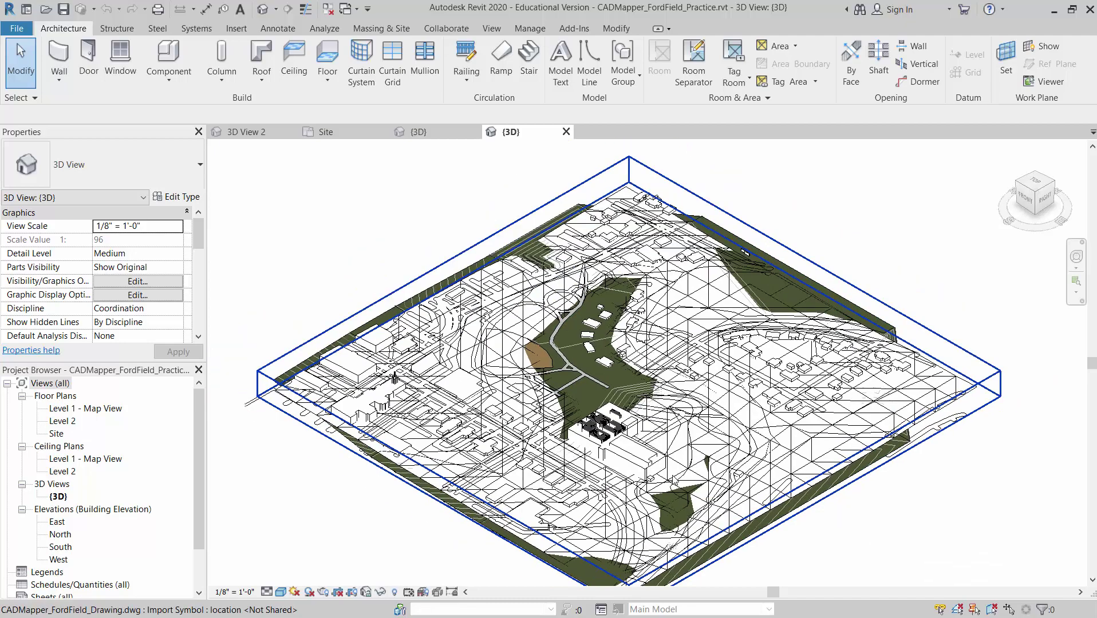
scroll(675, 479, "down", 2)
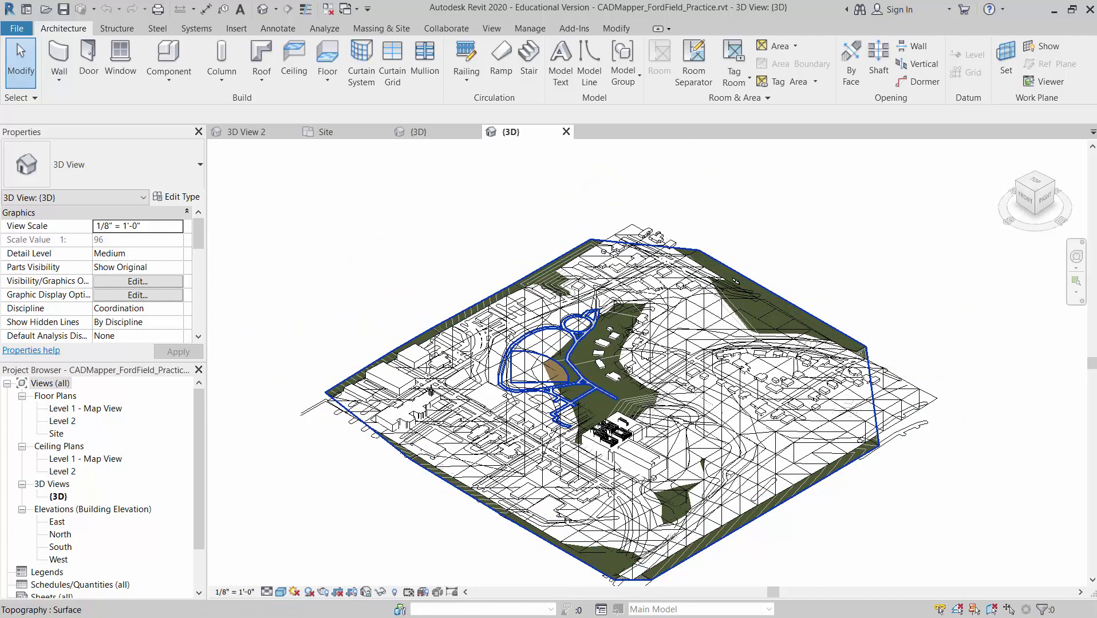
scroll(604, 463, "up", 3)
scroll(604, 462, "down", 2)
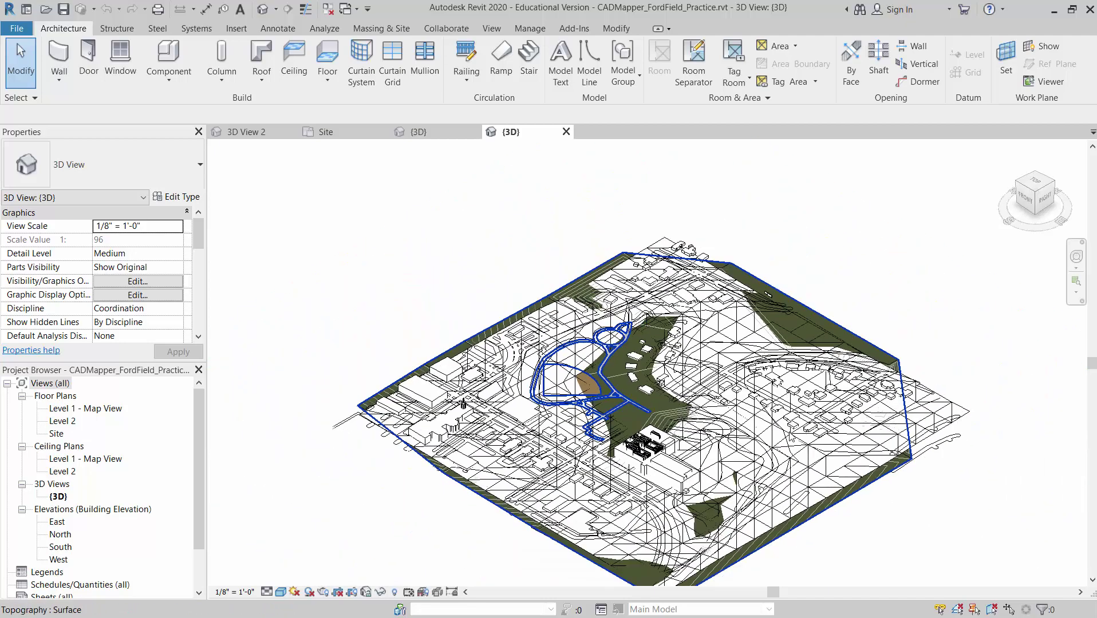
- Open the Site floor plan of the CADMapper project and examine its topography contours and path outlines
double_click(55, 434)
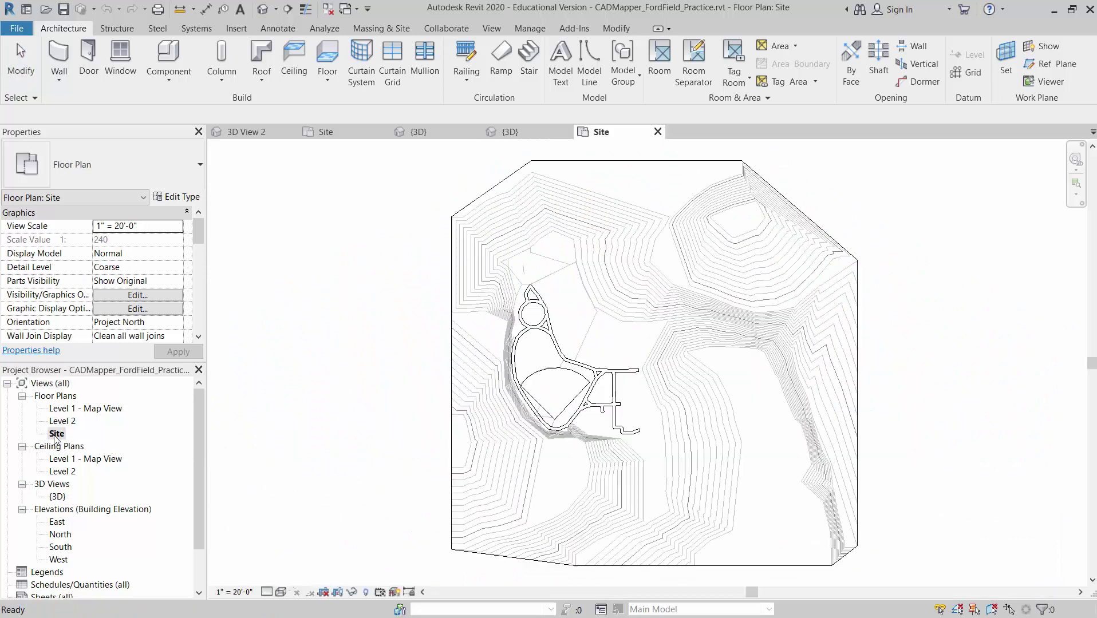
scroll(890, 446, "up", 1)
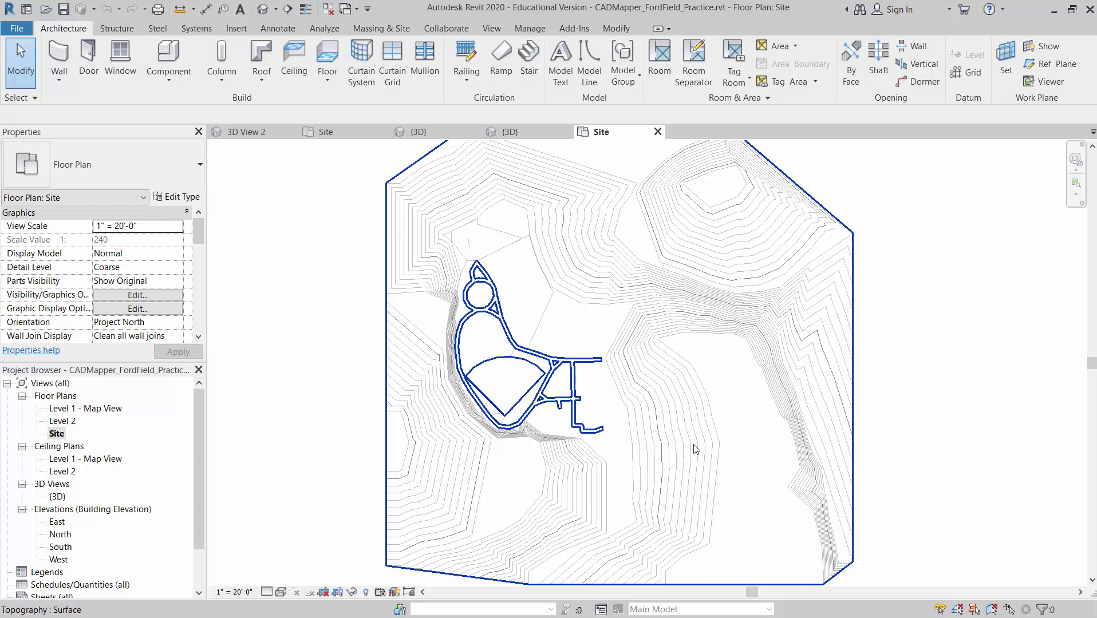
scroll(955, 471, "down", 1)
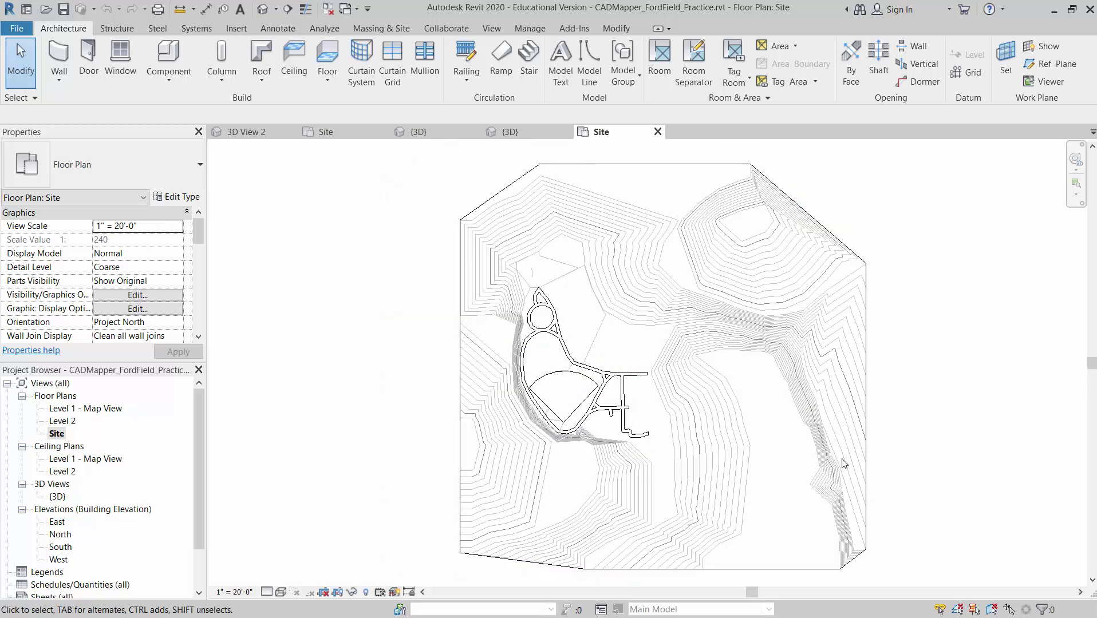
- Return to the 3D view of CADMapper_FordField_Practice, and close that project's 3D and Site views
double_click(59, 496)
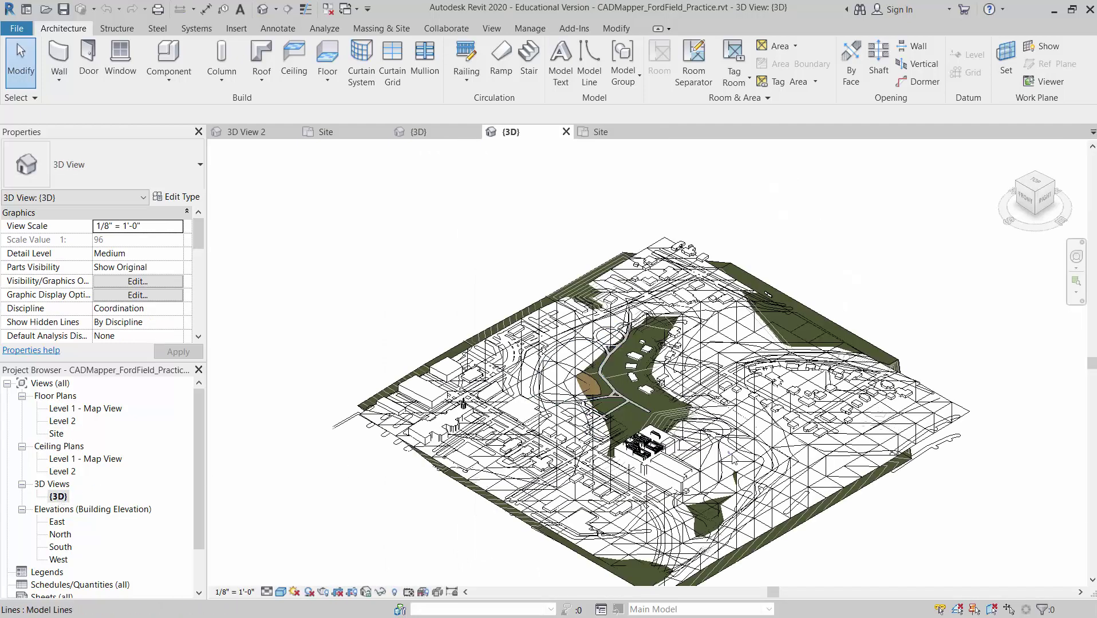
scroll(733, 458, "down", 3)
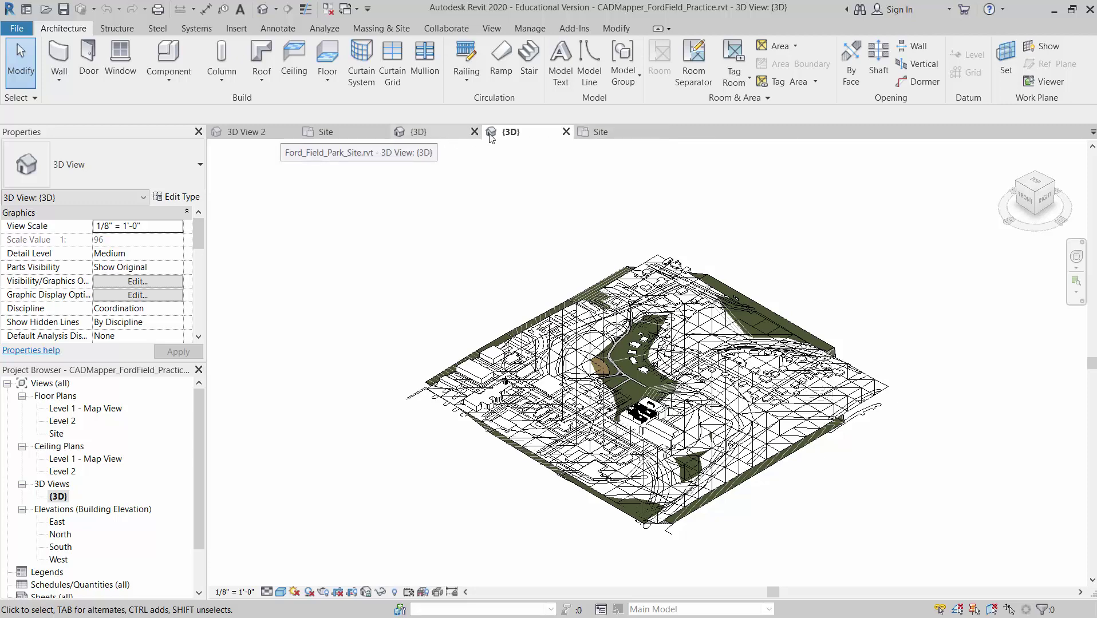
left_click(566, 132)
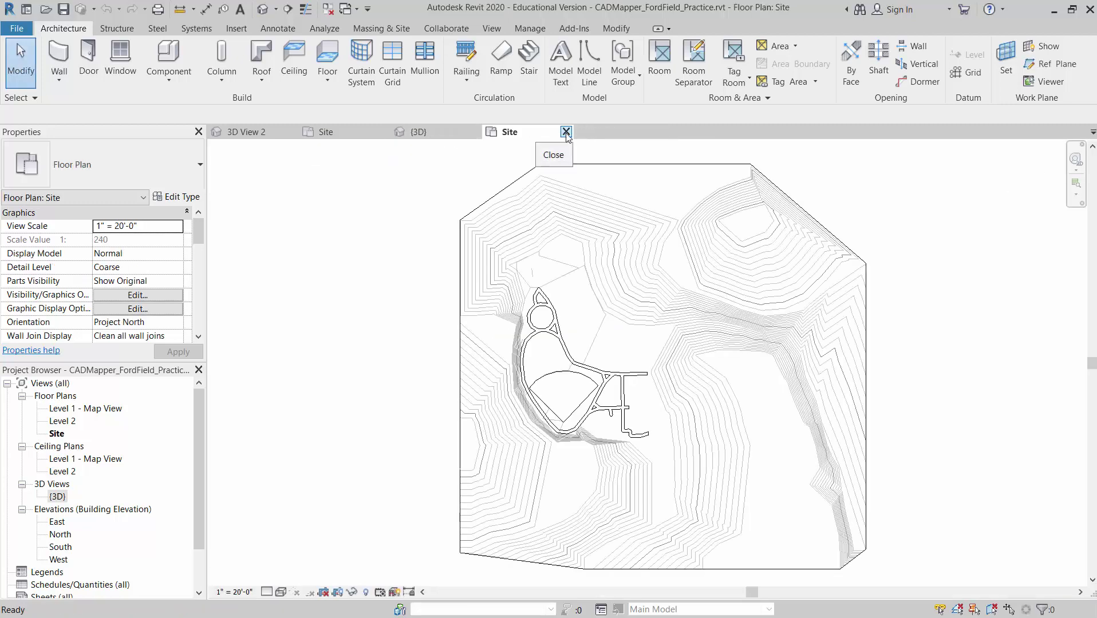
left_click(566, 132)
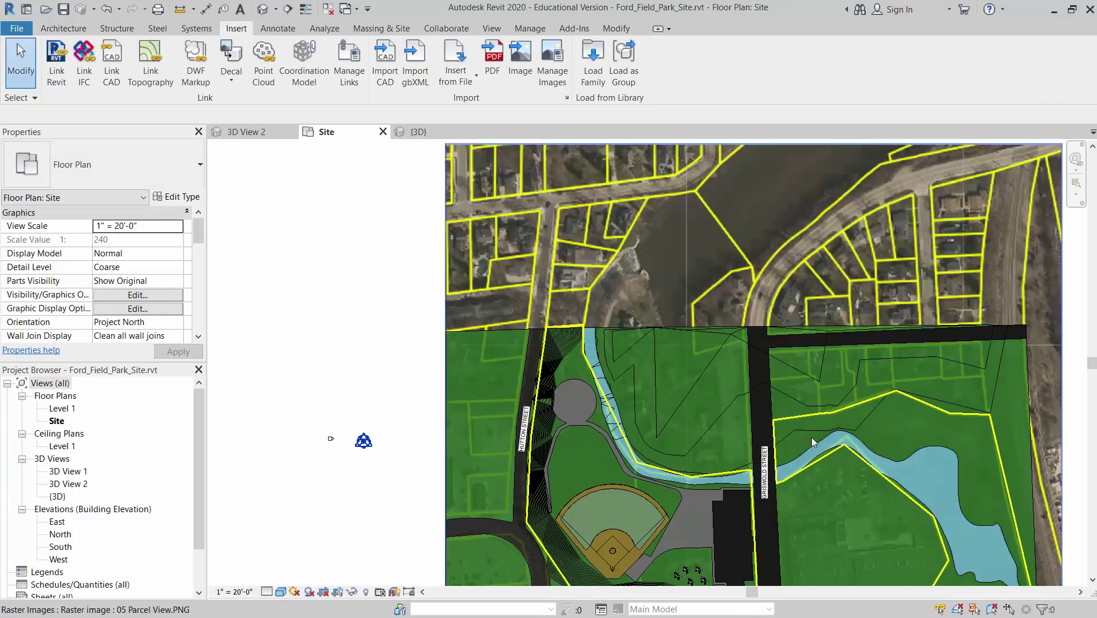
- Examine the Ford_Field_Park_Site plan, including the yellow parcel boundaries, the surrounding streets, the river and the ball field
scroll(911, 509, "down", 1)
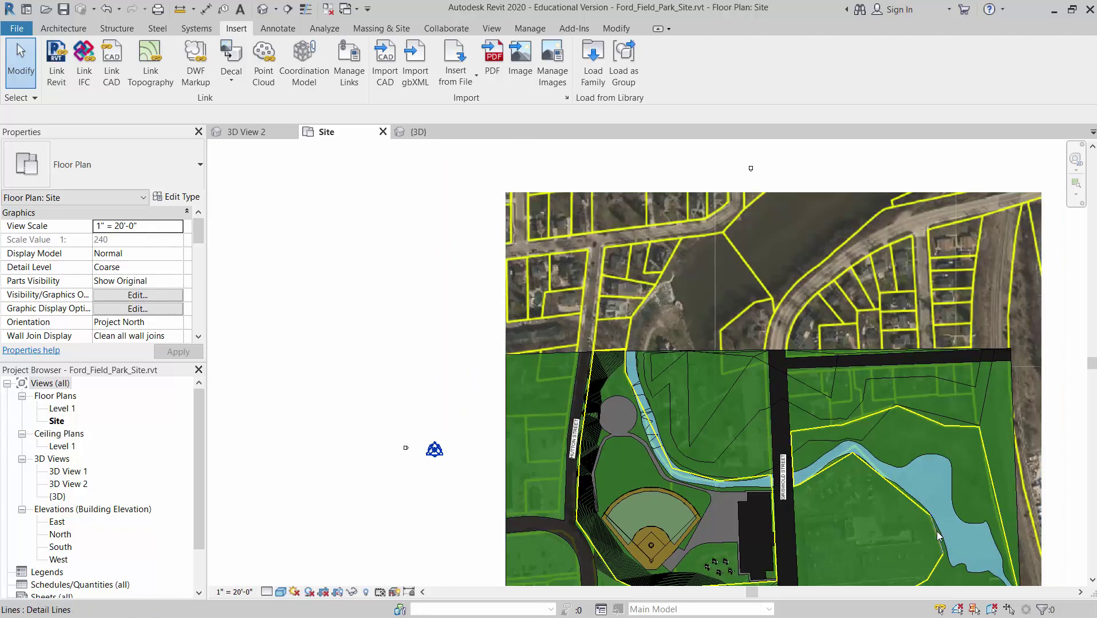
scroll(938, 535, "up", 1)
scroll(847, 509, "down", 2)
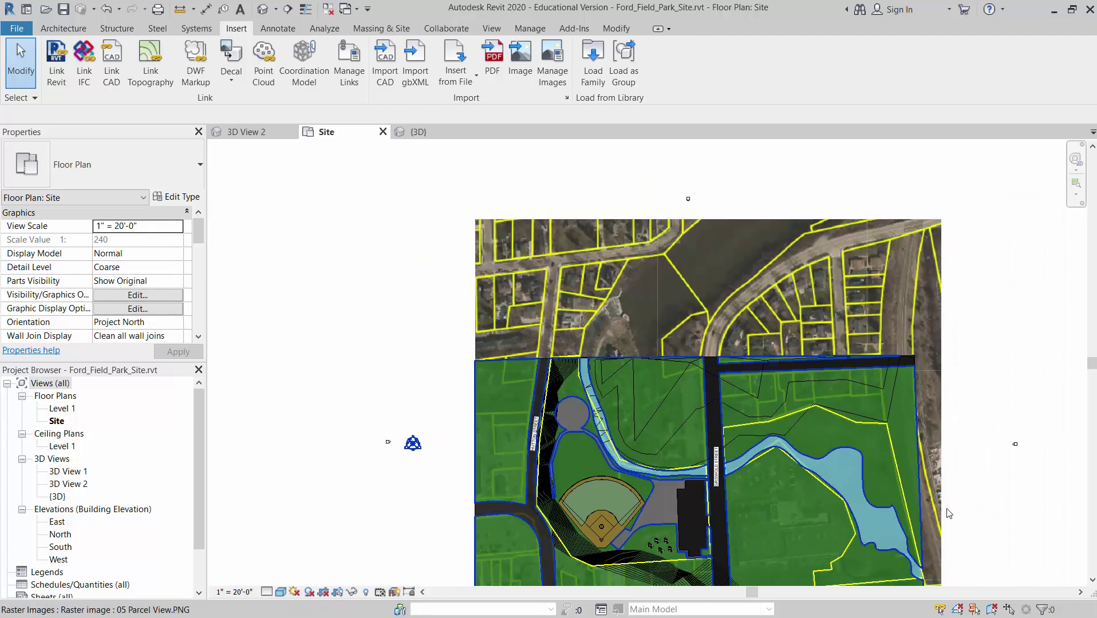
middle_click_drag(957, 520, 938, 500)
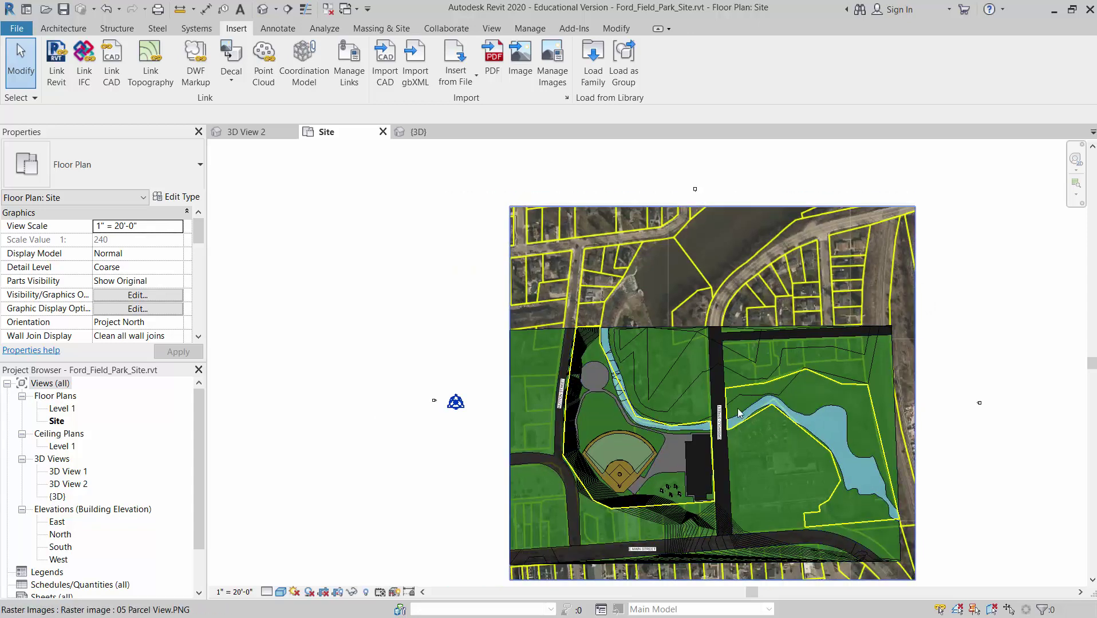
scroll(778, 402, "up", 1)
middle_click_drag(777, 450, 731, 397)
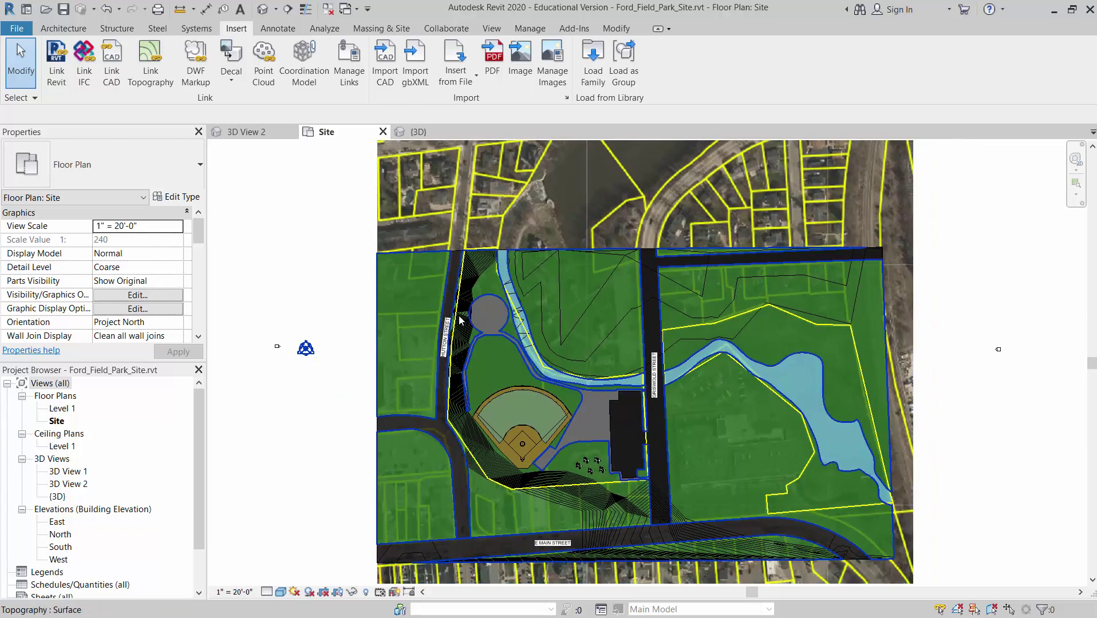
scroll(576, 456, "up", 3)
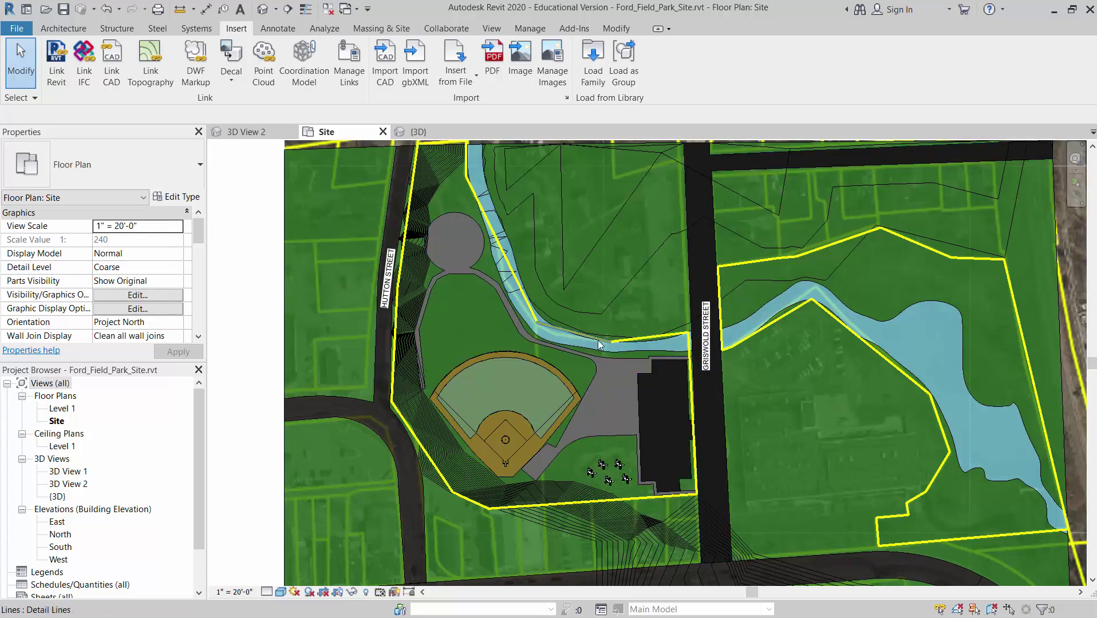
scroll(693, 380, "down", 4)
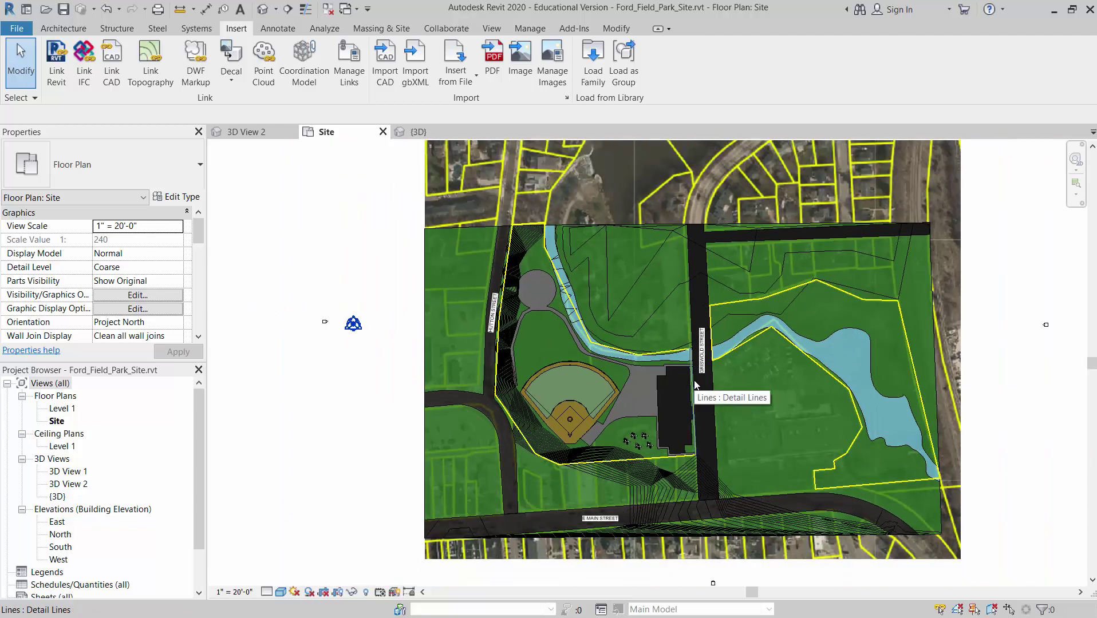
scroll(694, 381, "up", 1)
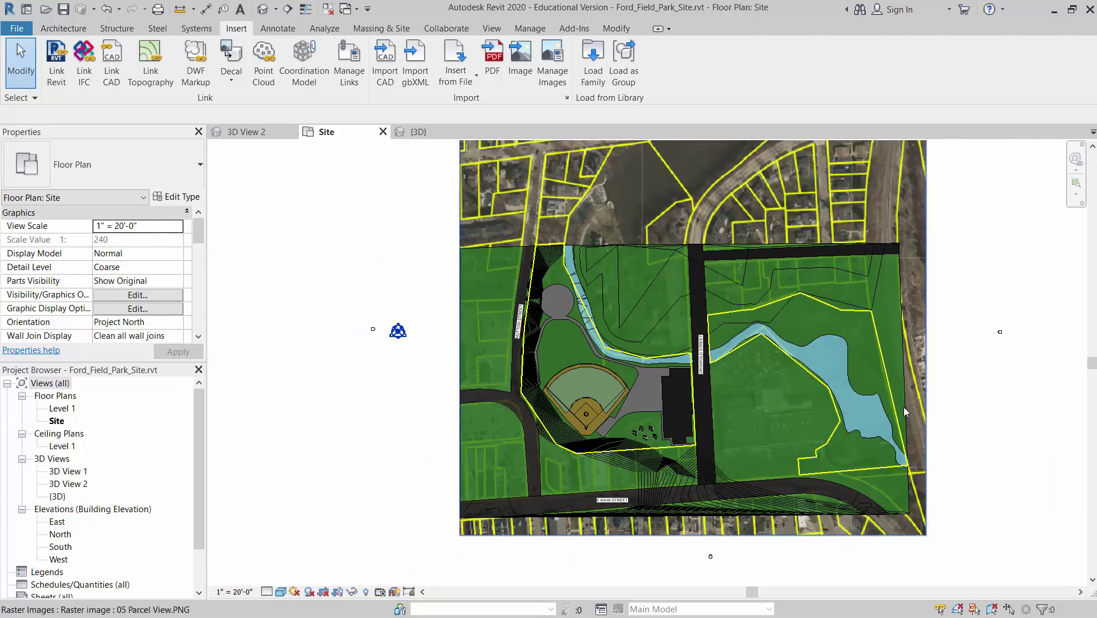
middle_click_drag(915, 430, 855, 450)
scroll(854, 451, "down", 1)
key("Tab")
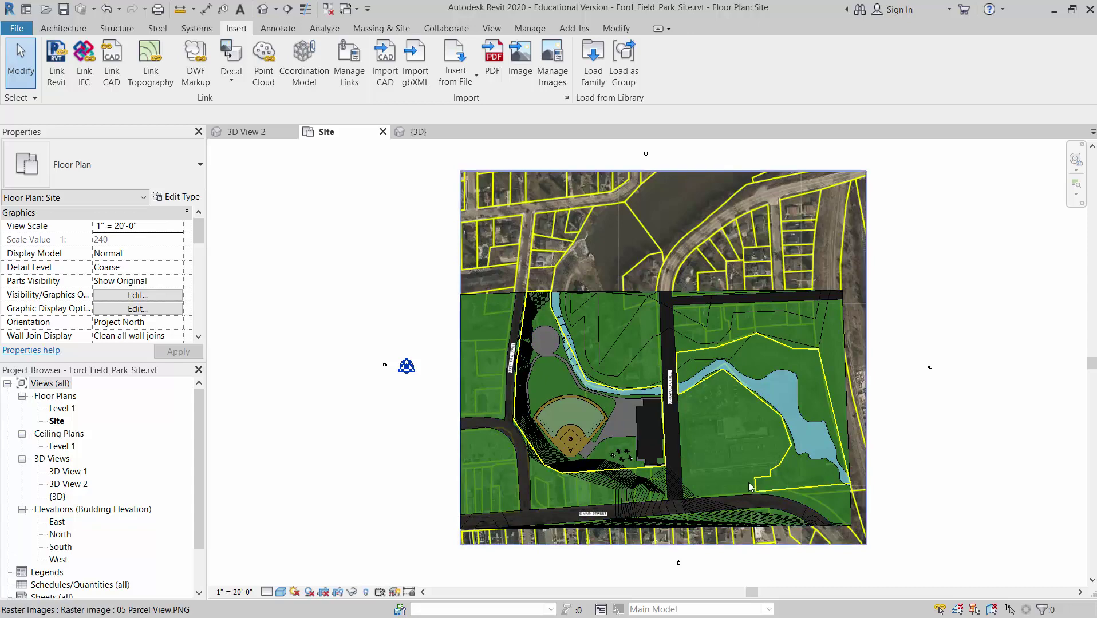
- Close the {3D} and Site views of Ford_Field_Park_Site and show the full perspective of 3D View 2
left_click(418, 132)
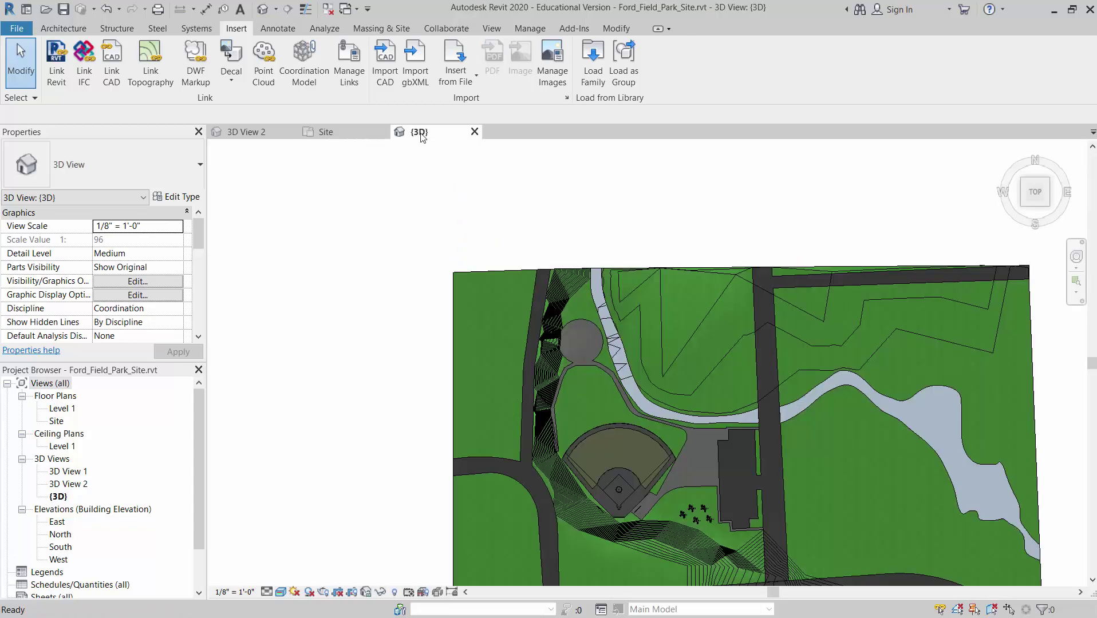
left_click(475, 132)
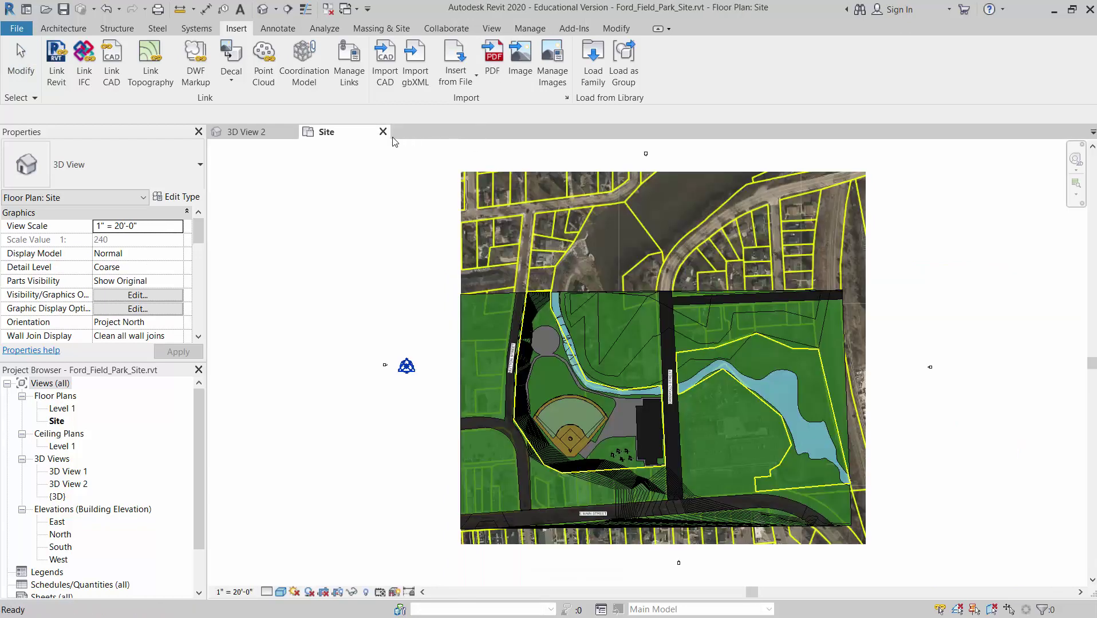
left_click(383, 132)
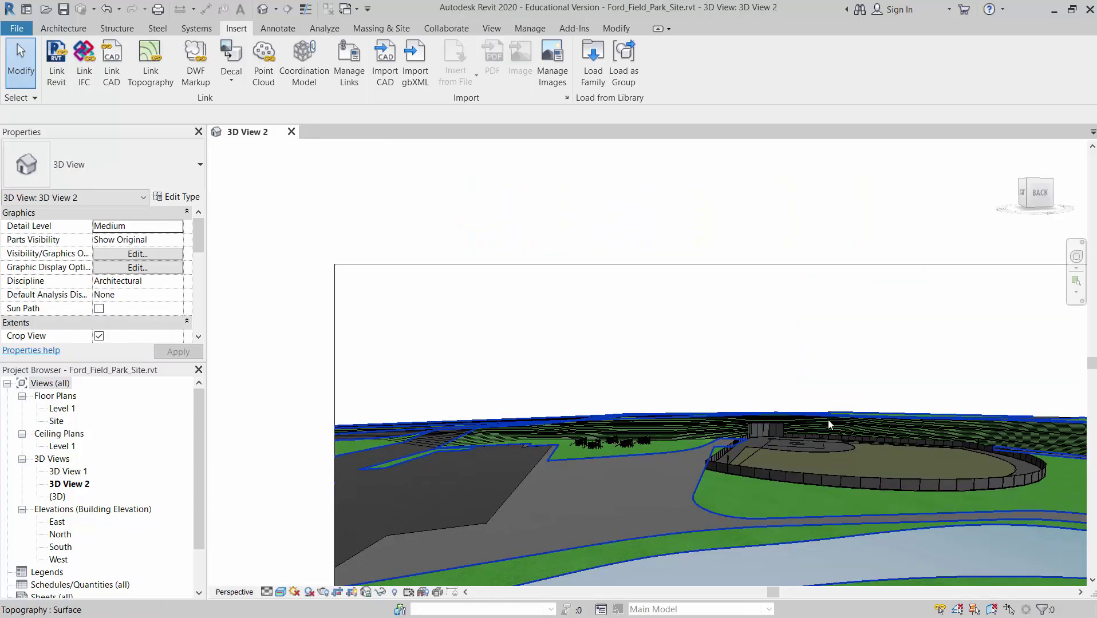
scroll(835, 513, "down", 2)
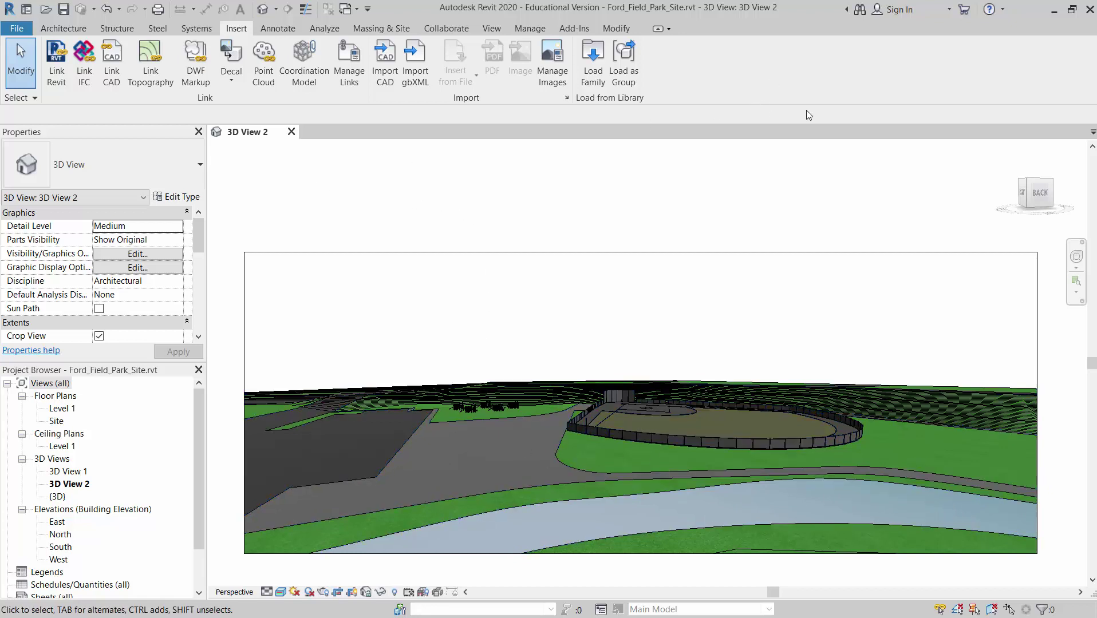
- Minimize Revit and switch to the Google Earth map of the Ford Field Park area in the browser
left_click(1055, 9)
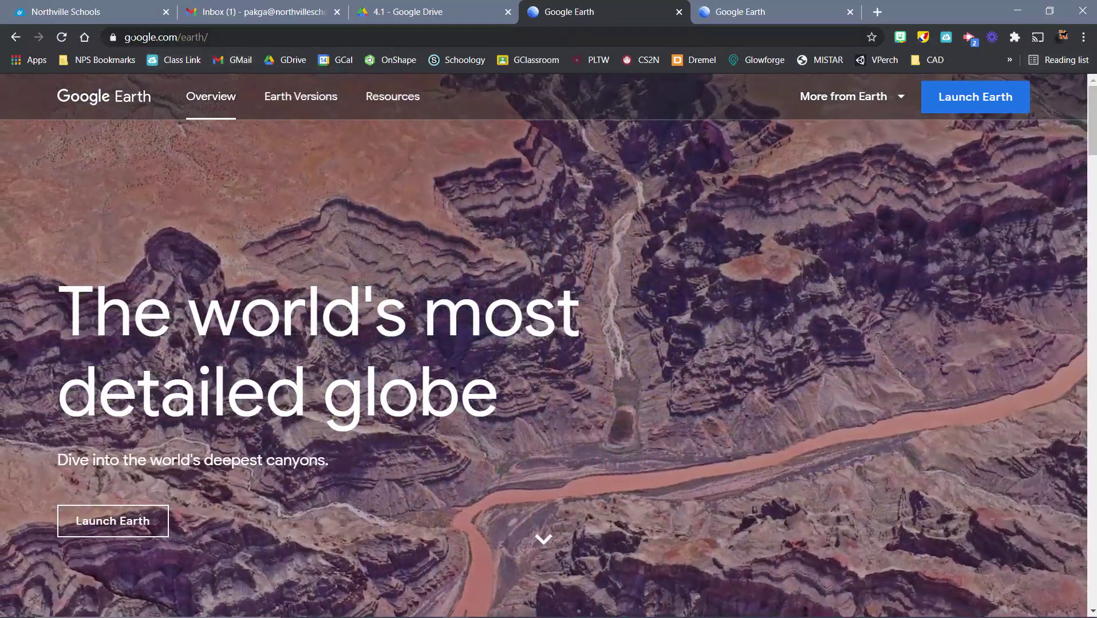
left_click(194, 38)
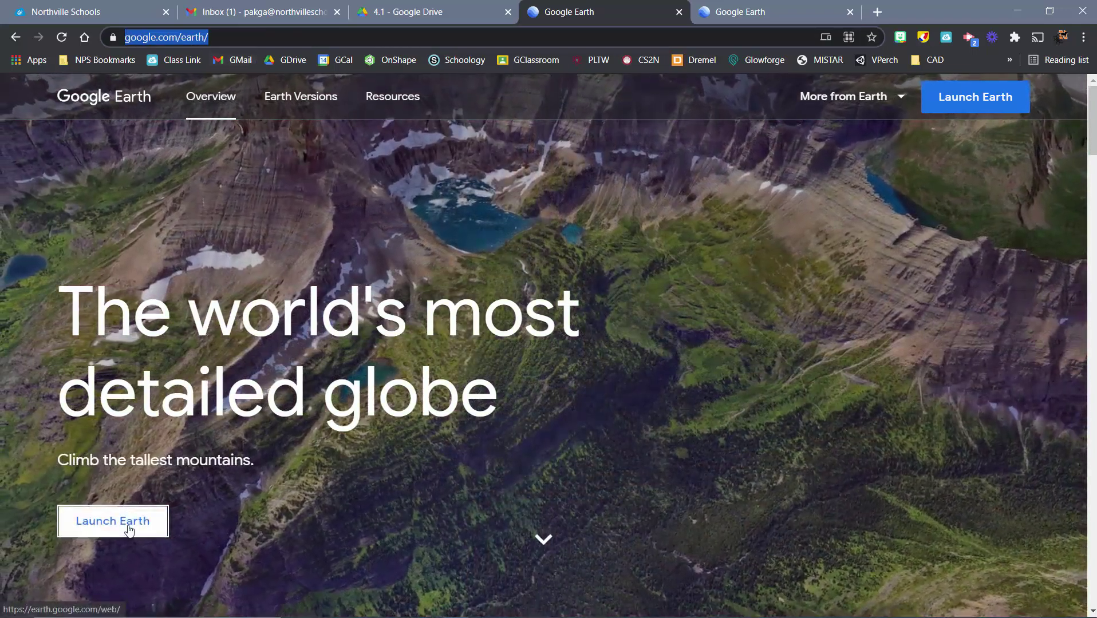
left_click(795, 5)
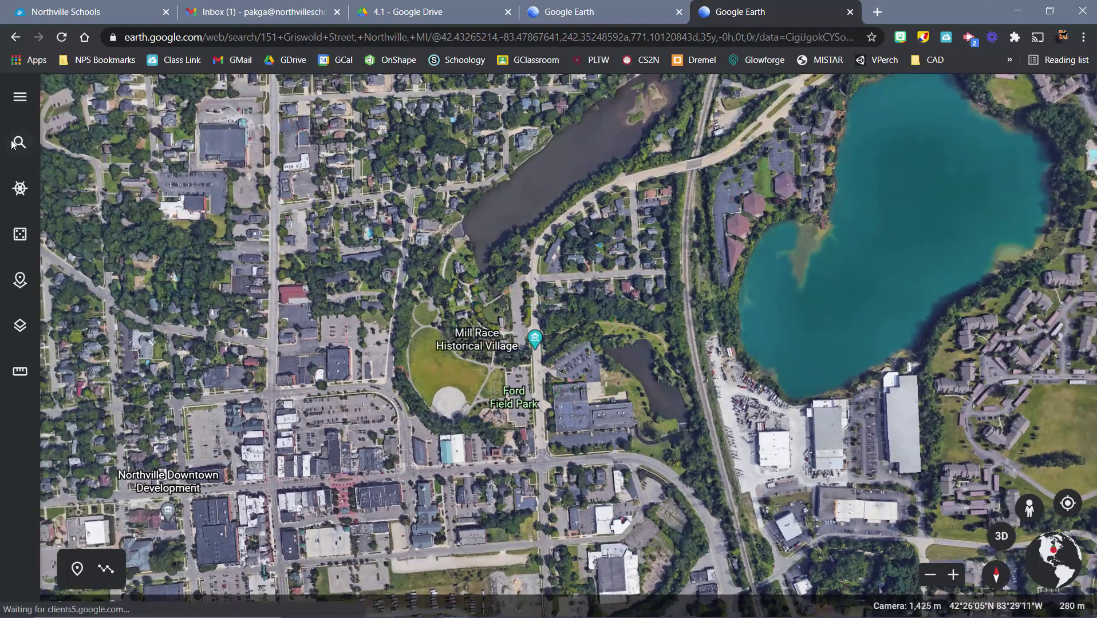
- Check the location search, and examine Ford Field Park, Ford Field East Park and the surrounding streets in the top-down map
left_click(14, 143)
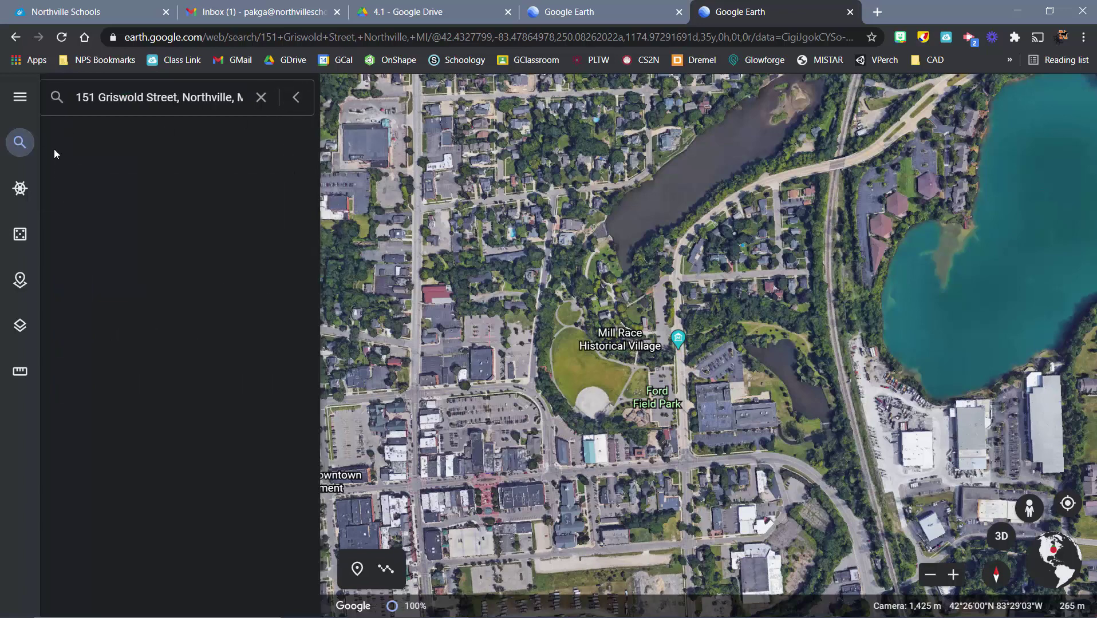
left_click(19, 141)
scroll(652, 391, "up", 3)
scroll(651, 392, "down", 3)
scroll(651, 391, "up", 4)
scroll(624, 395, "up", 2)
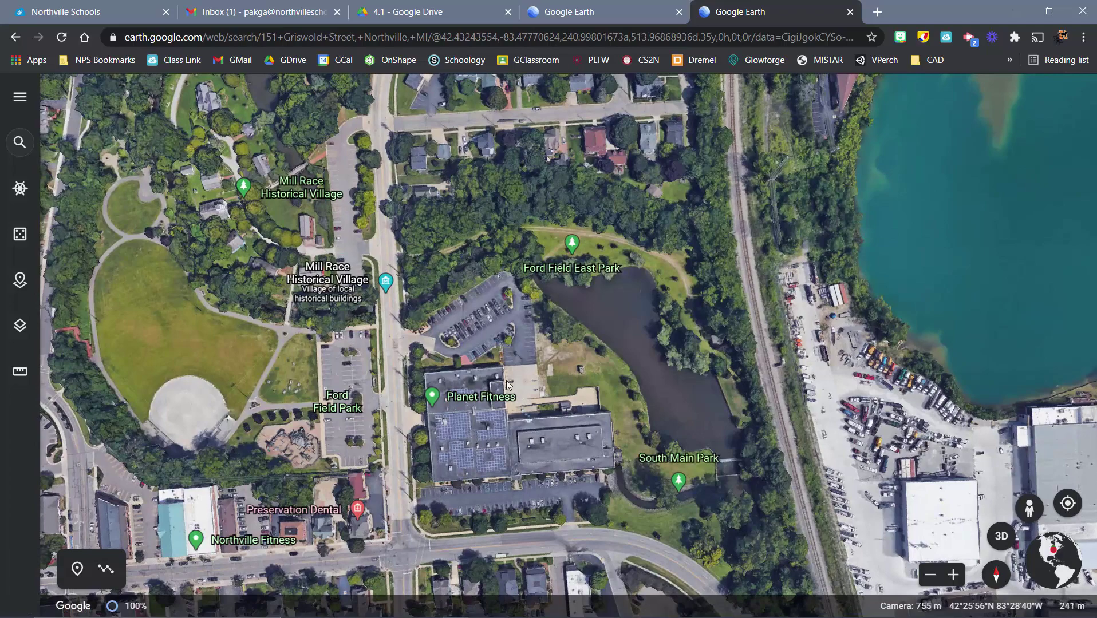
left_click_drag(404, 356, 695, 360)
scroll(687, 363, "down", 2)
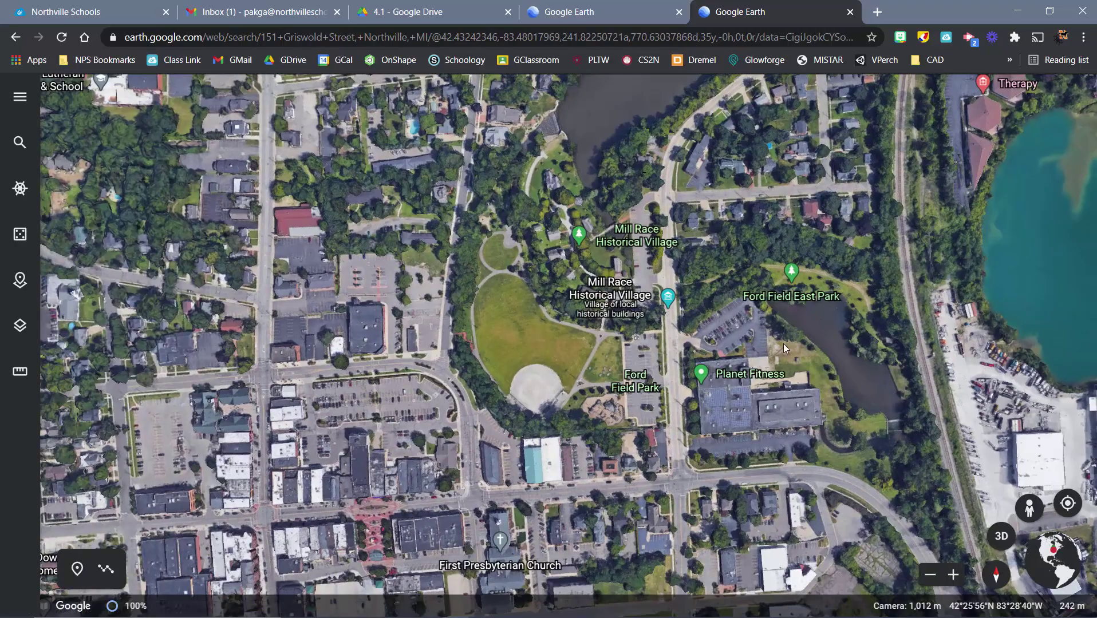
- Switch the map to 3D and rotate the view around Ford Field Park to examine its terrain and nearby buildings
left_click(1000, 538)
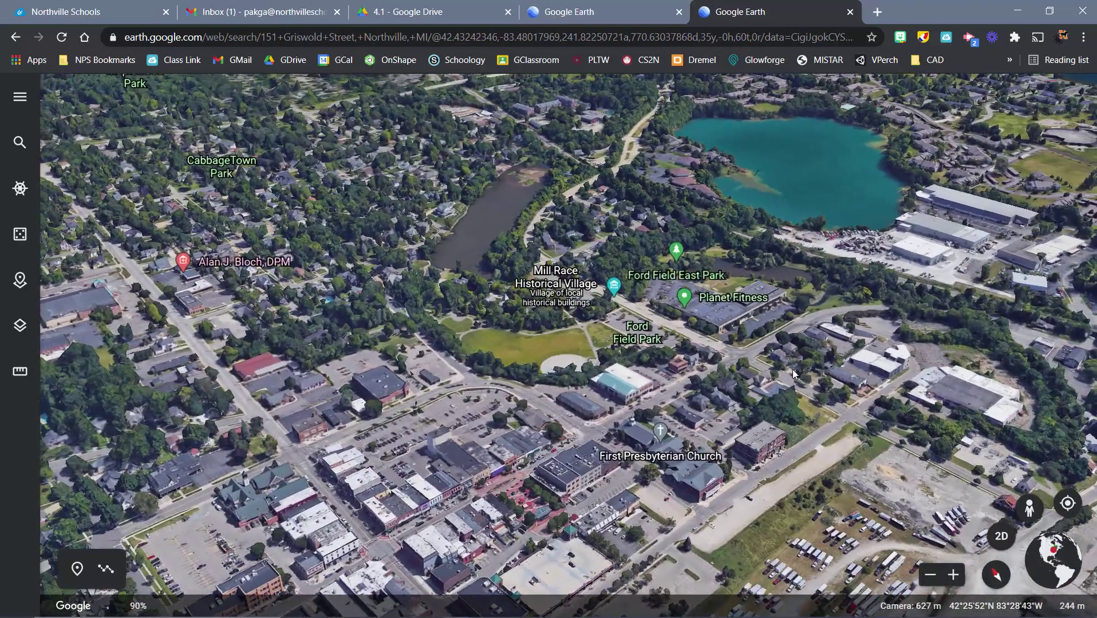
scroll(608, 387, "up", 3)
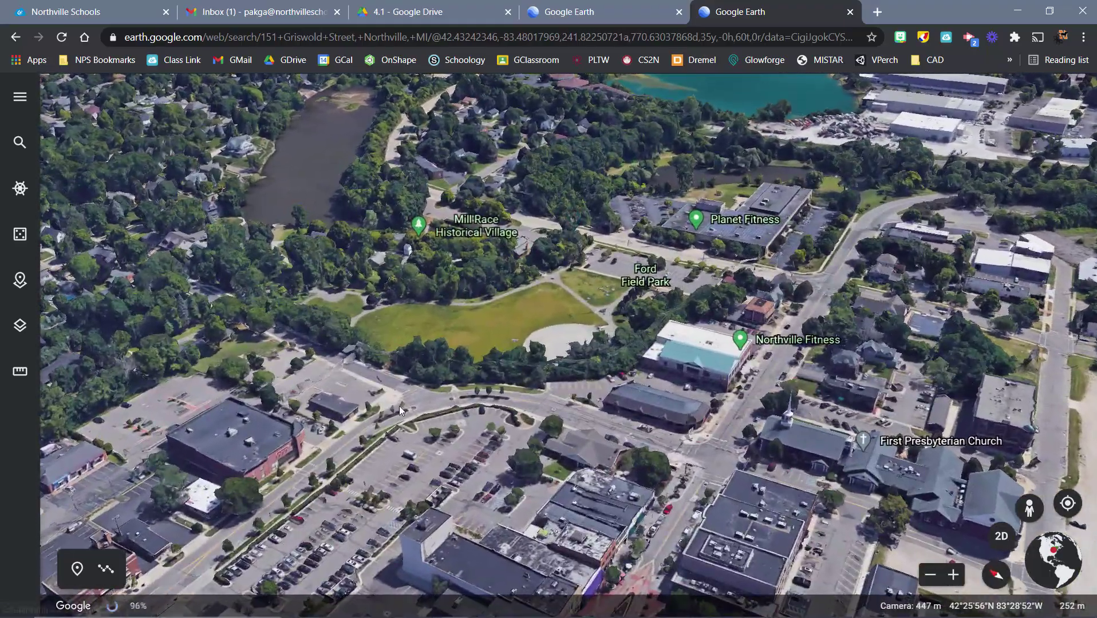
left_click_drag(399, 407, 593, 404, "shift")
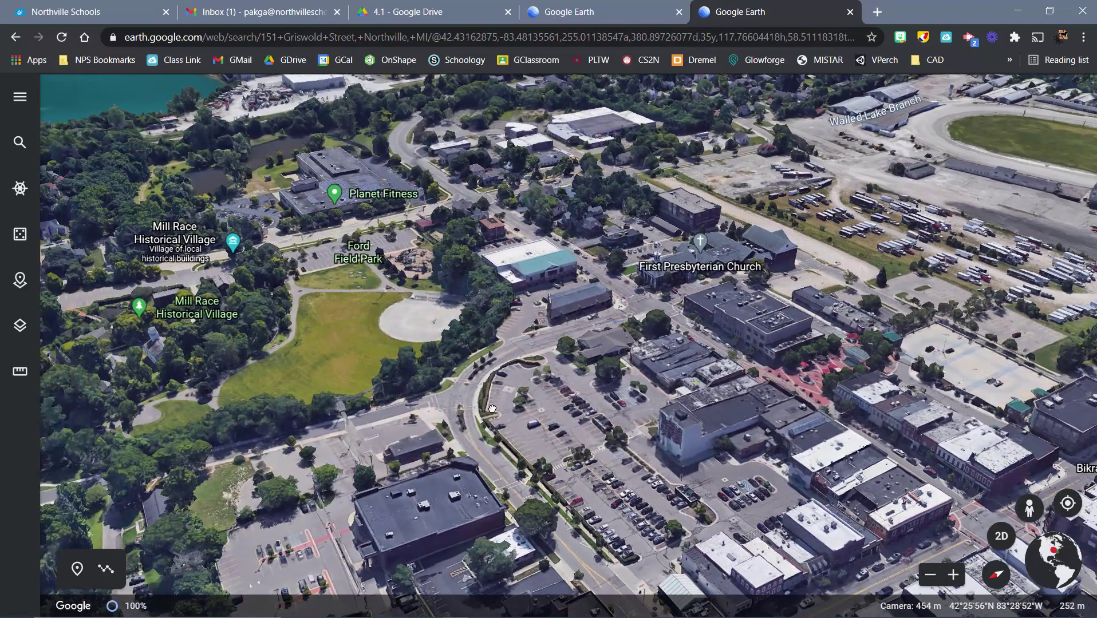
- Examine Ford Field Park's field, paths, red stairway and wooded edges up close and from several angles in the 3D map
scroll(629, 405, "up", 3)
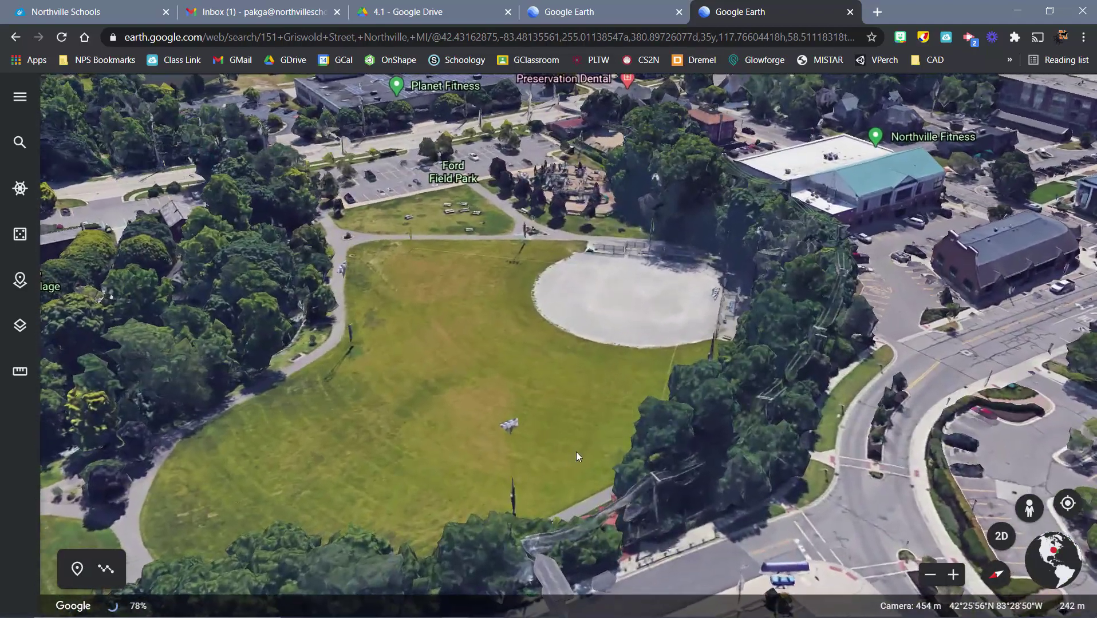
double_click(401, 461)
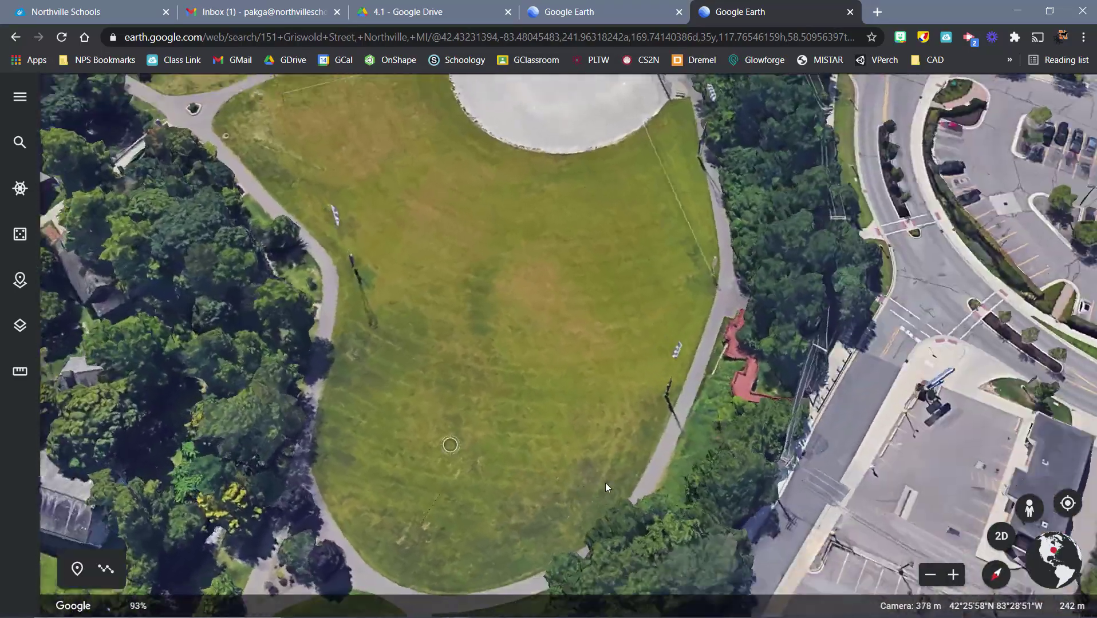
left_click_drag(606, 487, 608, 465, "shift")
scroll(733, 384, "up", 3)
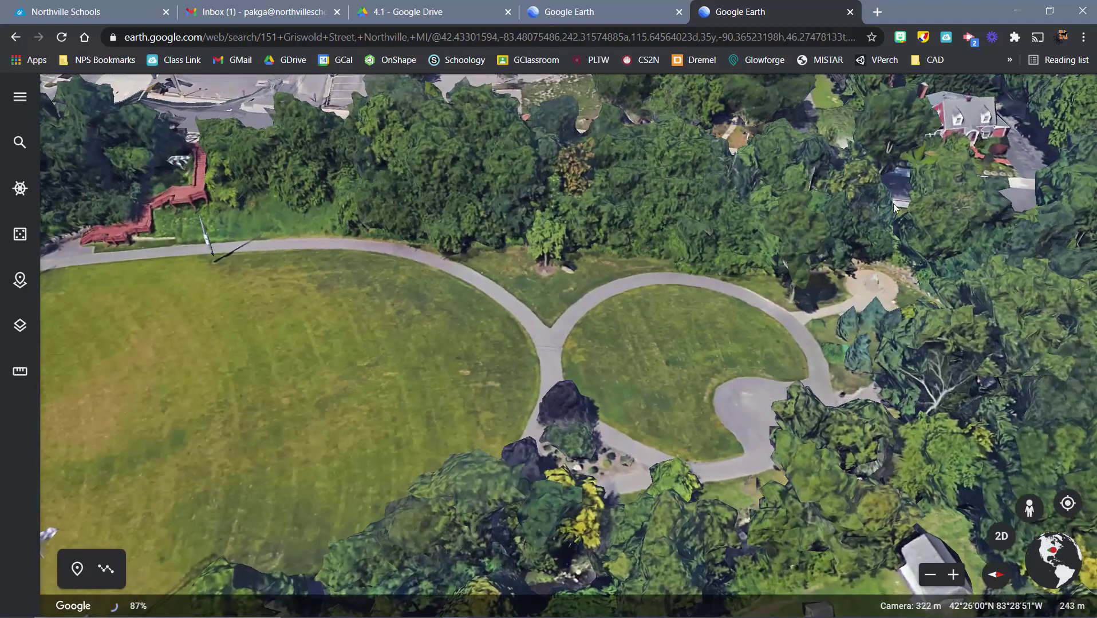
scroll(302, 338, "down", 3)
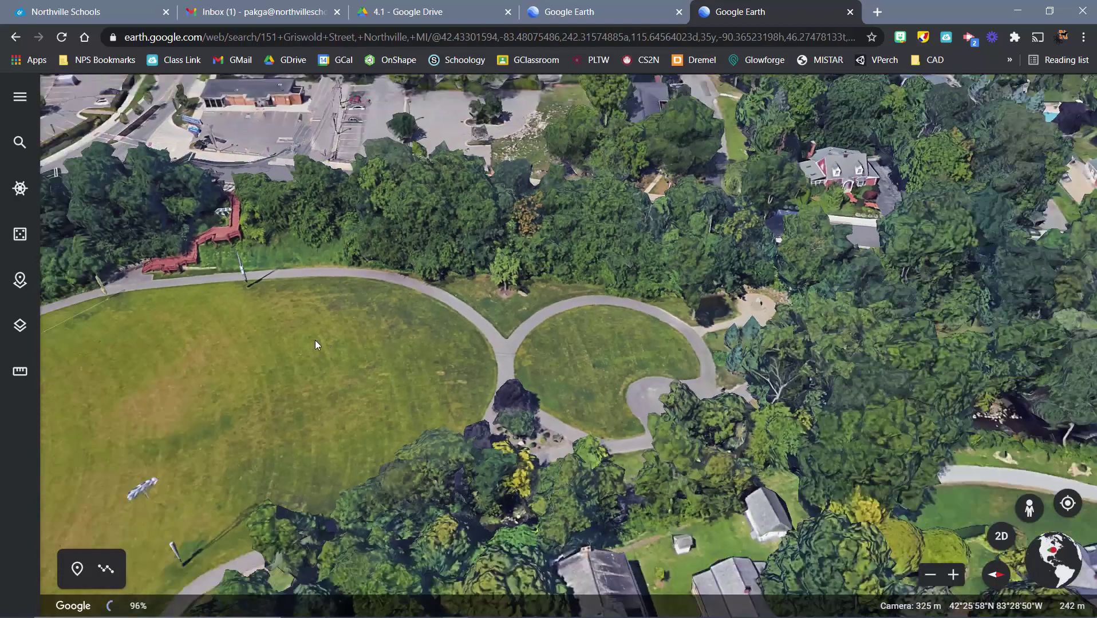
scroll(448, 335, "up", 2)
scroll(447, 330, "up", 3)
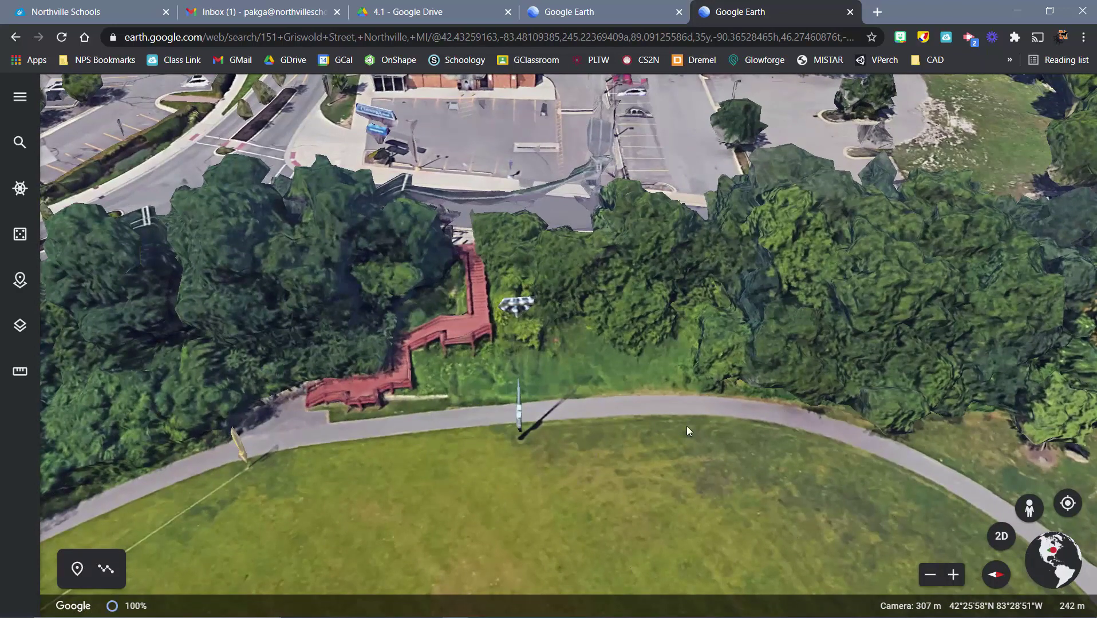
scroll(558, 300, "down", 3)
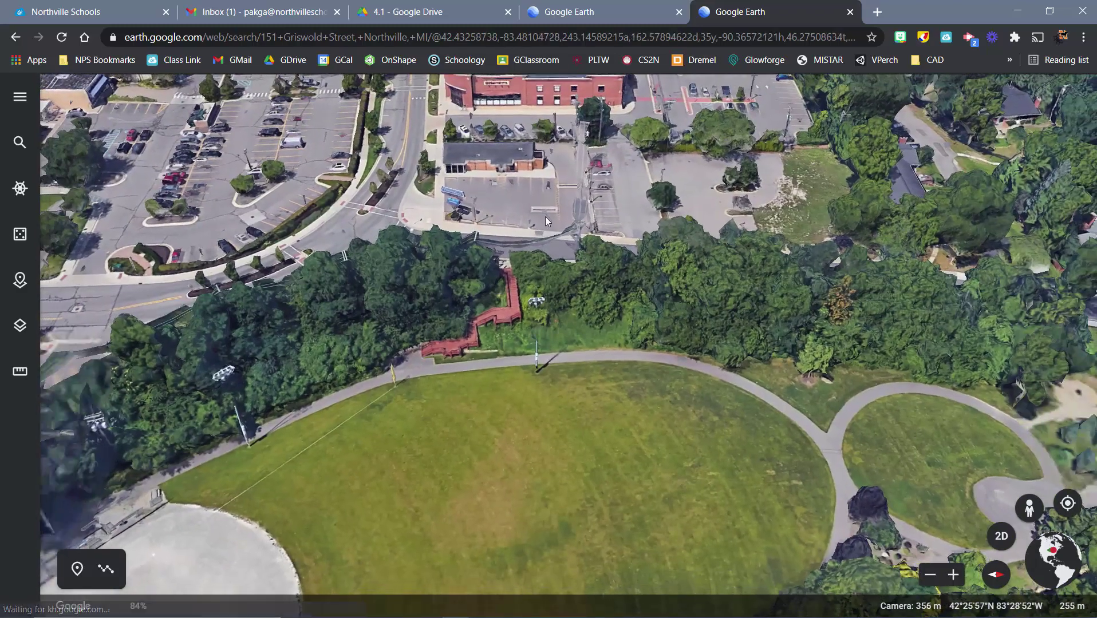
scroll(515, 203, "down", 3)
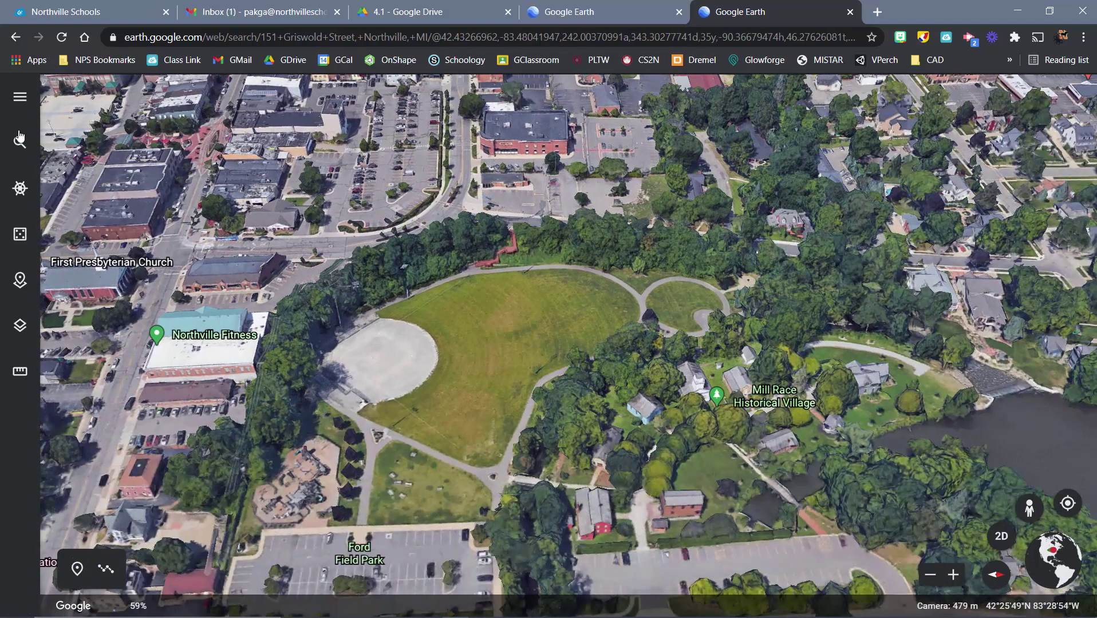
- Apply the Clean map style and turn the map to a 2D top-down view with north up
left_click(19, 328)
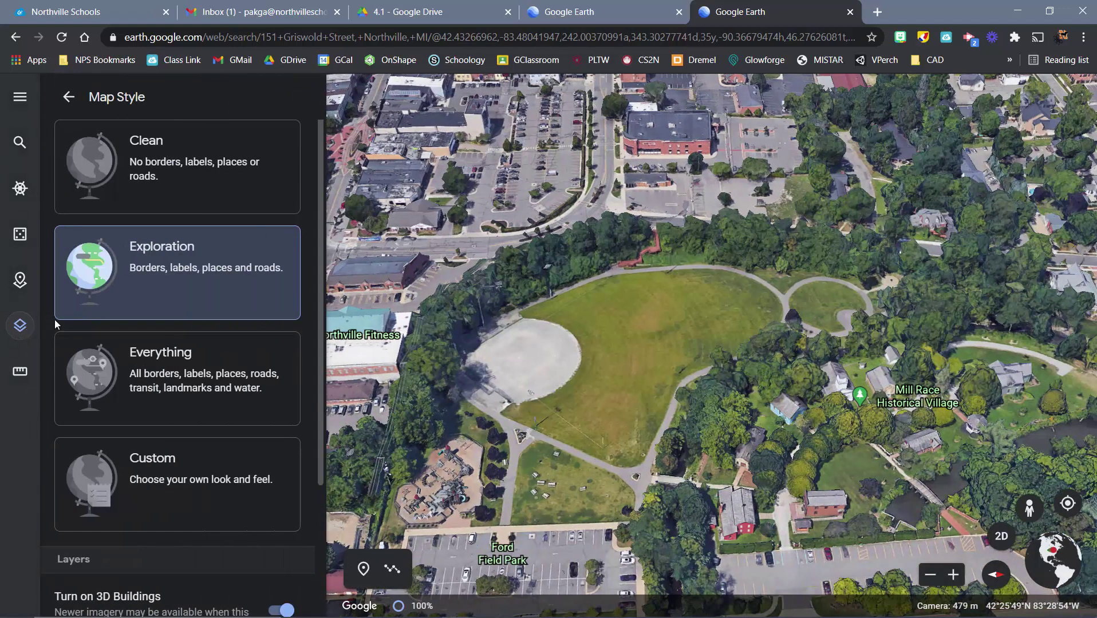
left_click(205, 151)
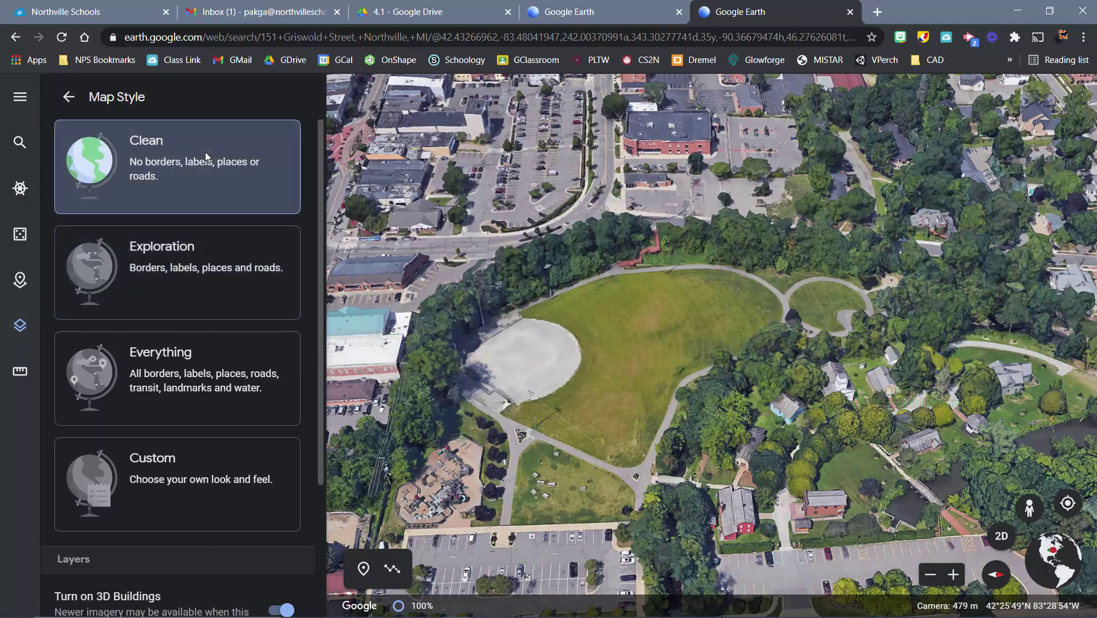
left_click(69, 97)
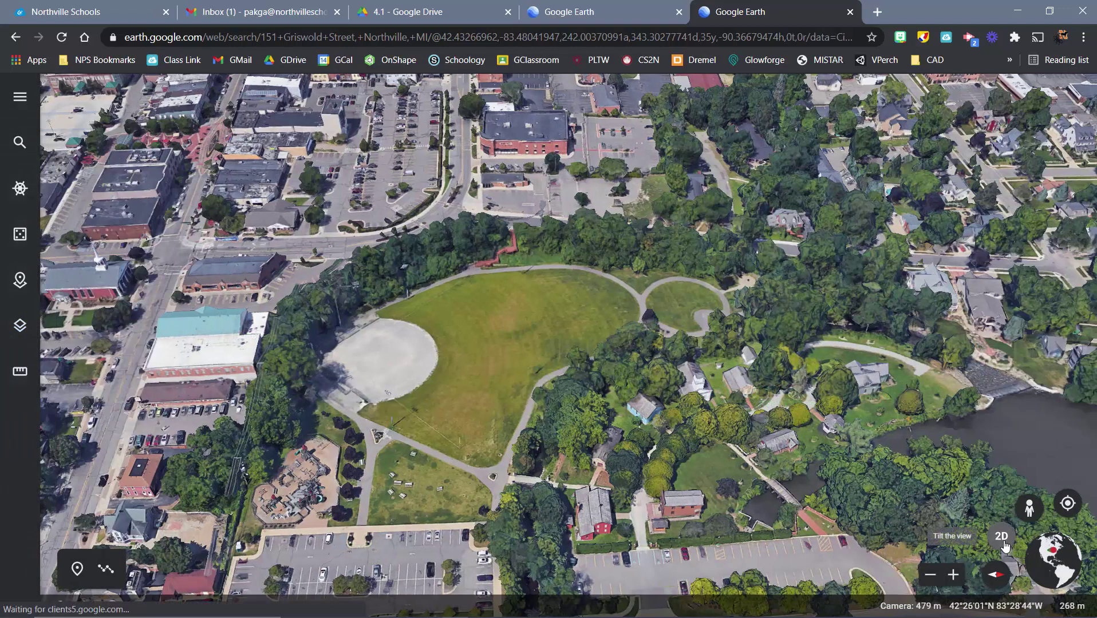
left_click(1001, 537)
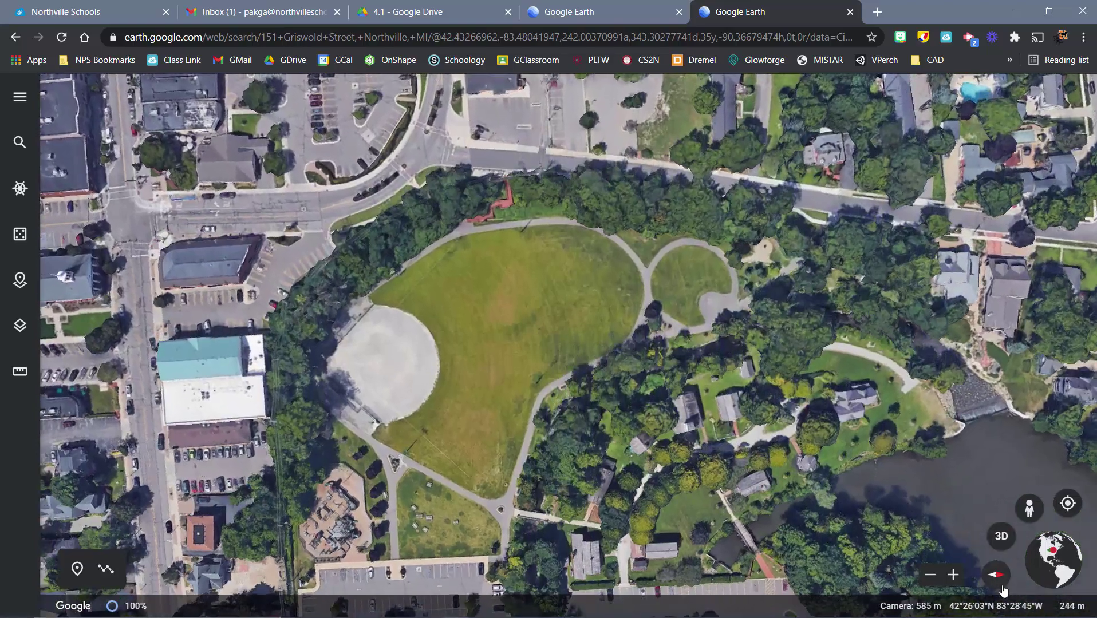
left_click(997, 574)
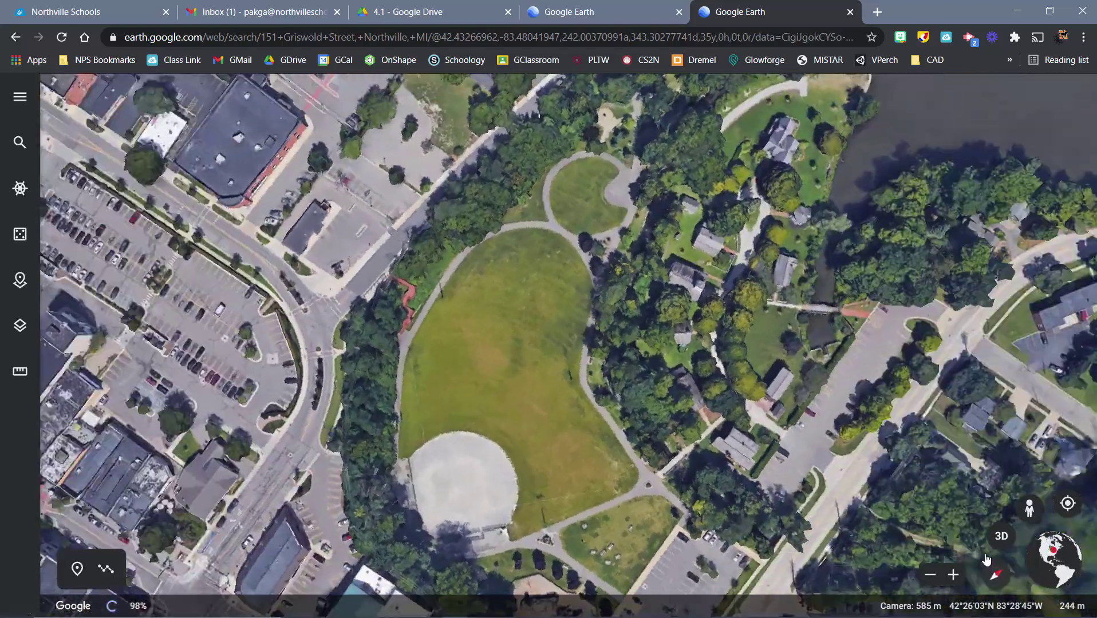
- Capture a rectangular snip of the map from the streets west of Ford Field Park to the railroad tracks east of the pond
scroll(874, 447, "down", 2)
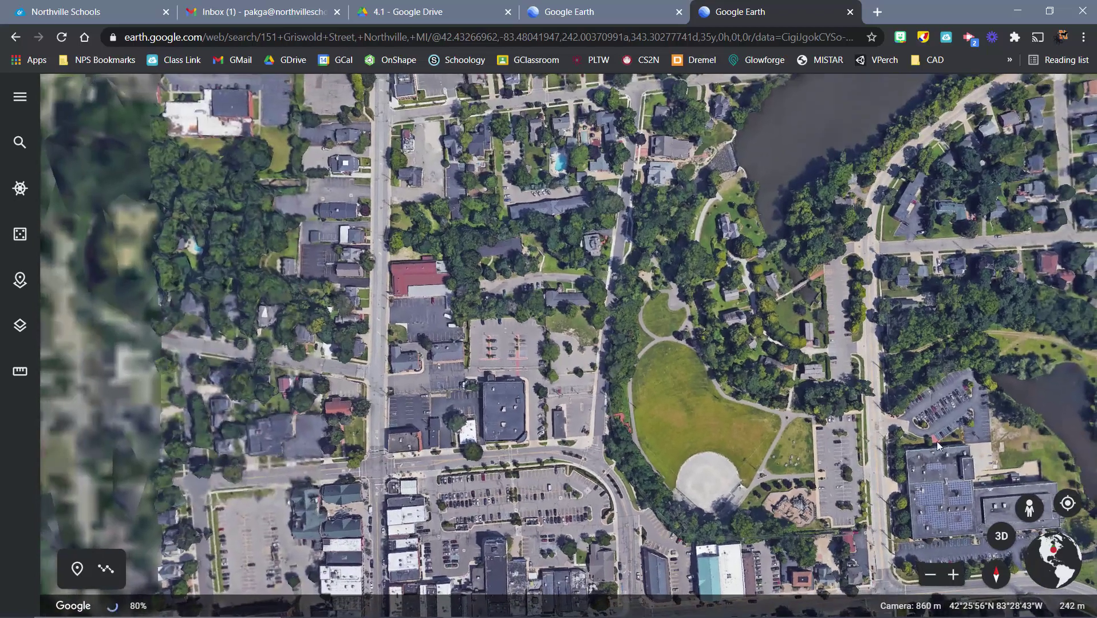
left_click_drag(939, 440, 606, 349)
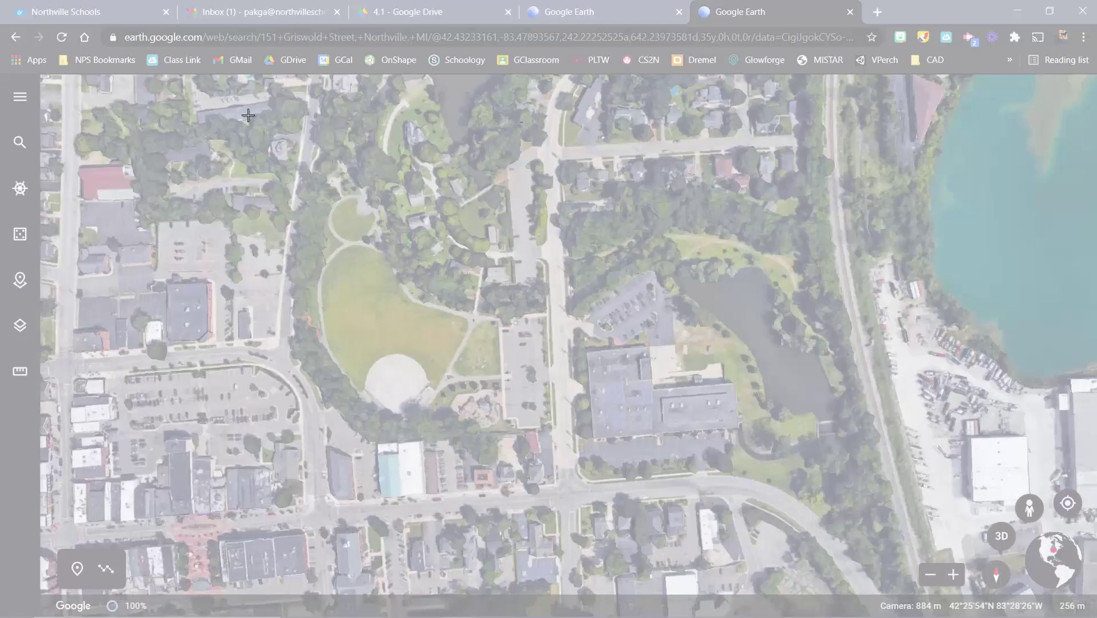
left_click_drag(240, 113, 926, 550)
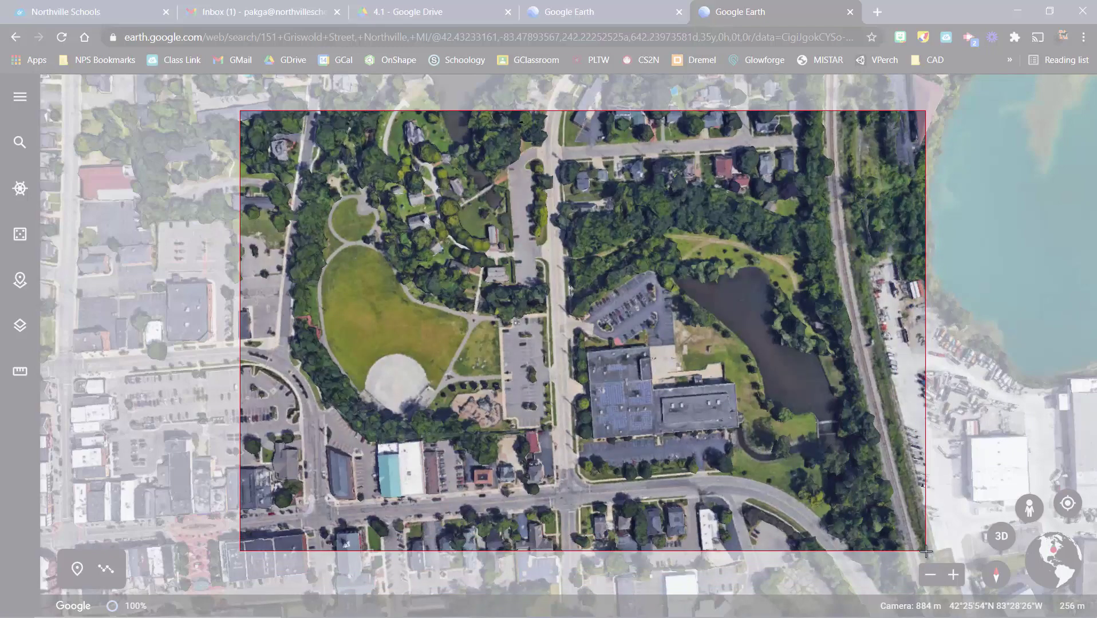
left_click_drag(926, 550, 925, 551)
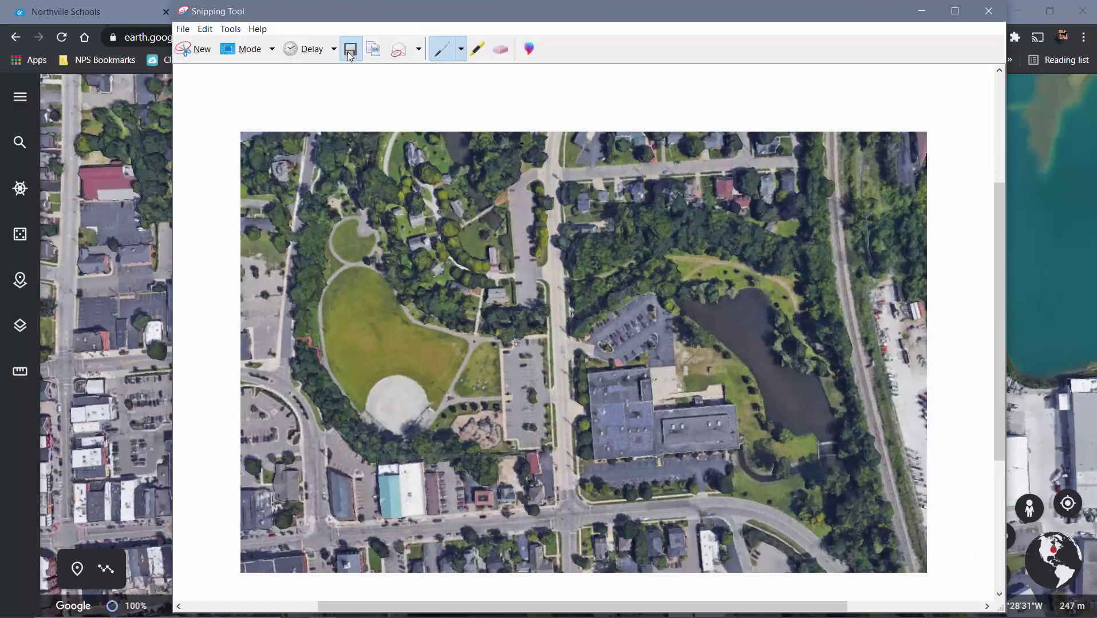
- Save the snip to the Desktop as a PNG named FordFieldPark_GoogleEarth and minimize the Snipping Tool
left_click(350, 50)
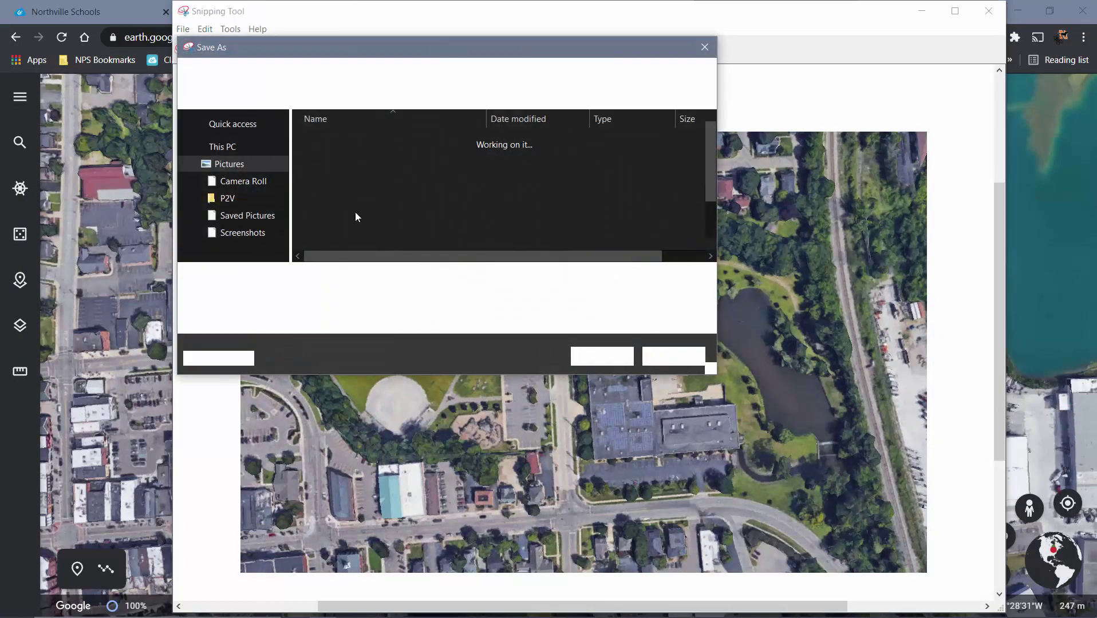
scroll(278, 179, "down", 2)
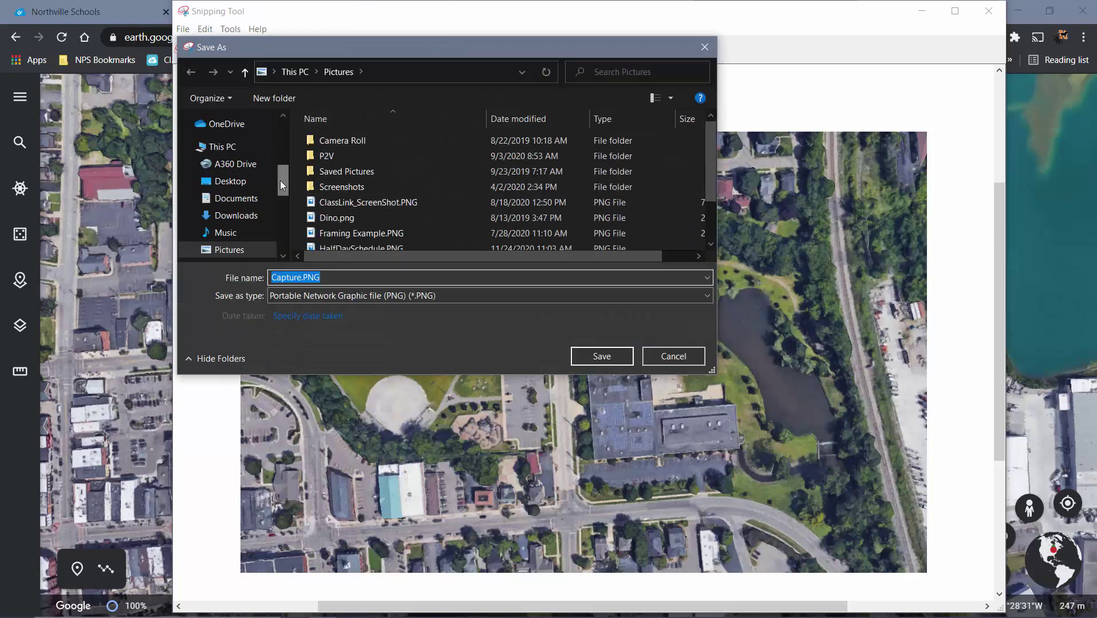
left_click_drag(281, 185, 279, 134)
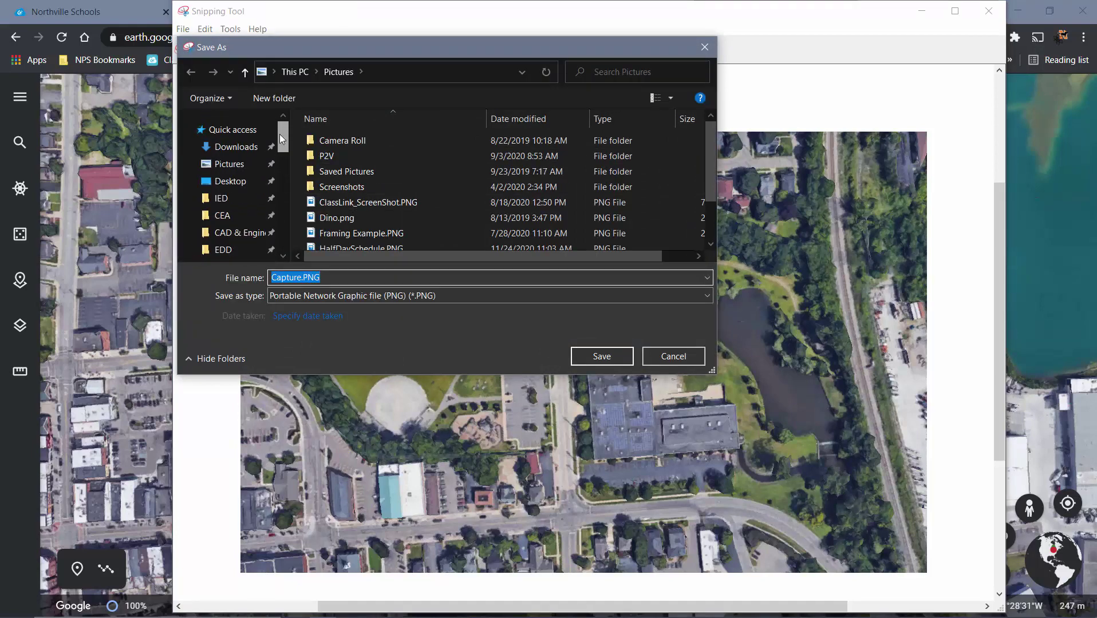
left_click(229, 181)
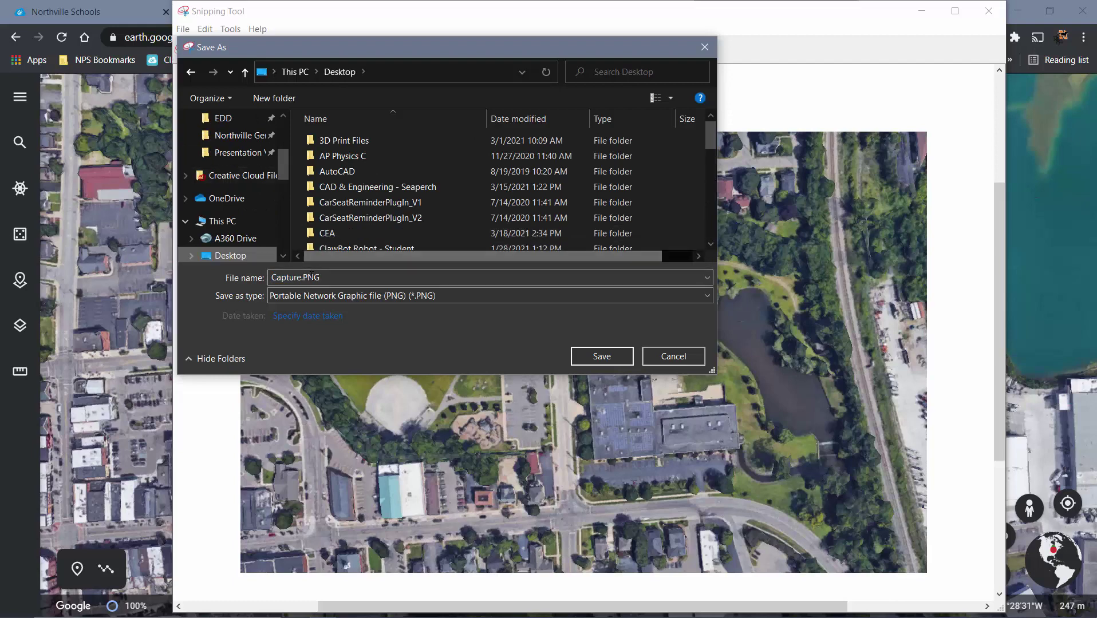
double_click(310, 277)
type("FordFieldPark_GoogleEarth")
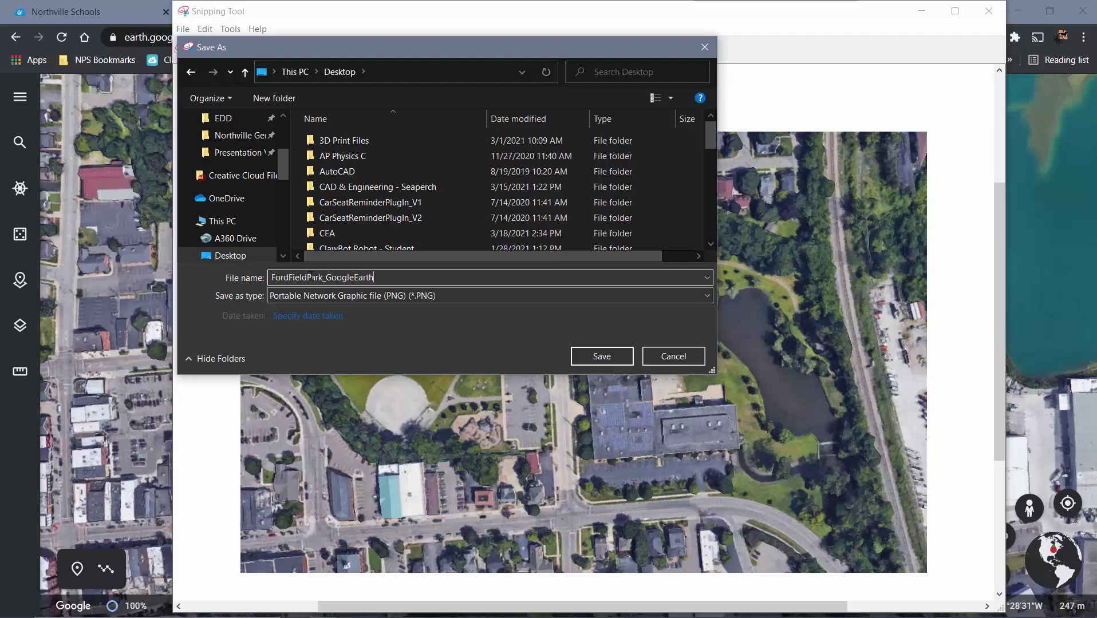
left_click(599, 354)
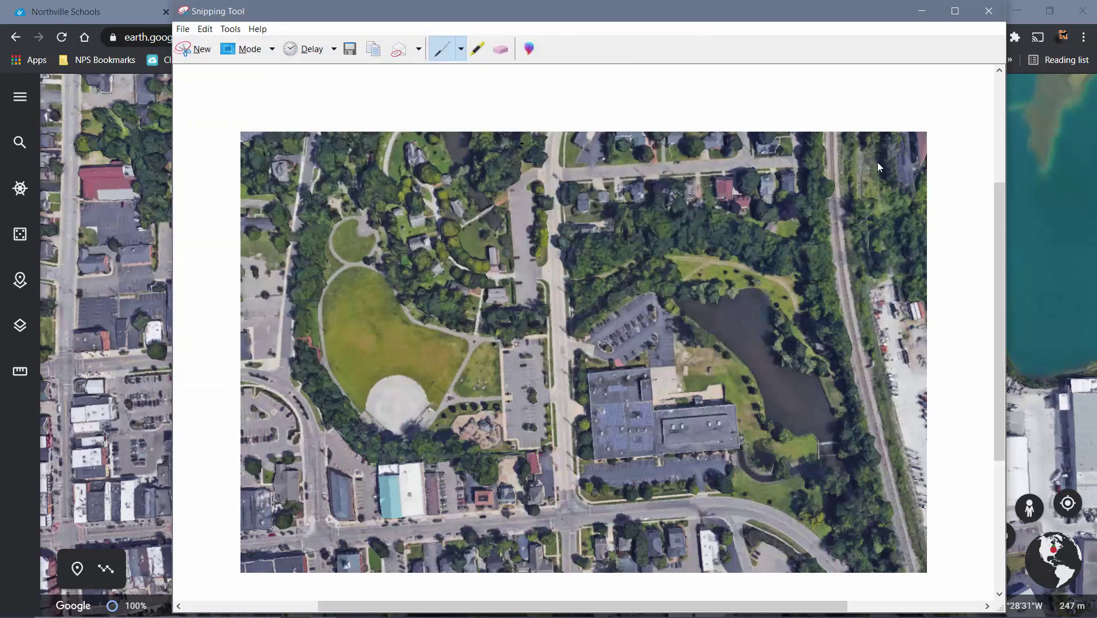
left_click(922, 12)
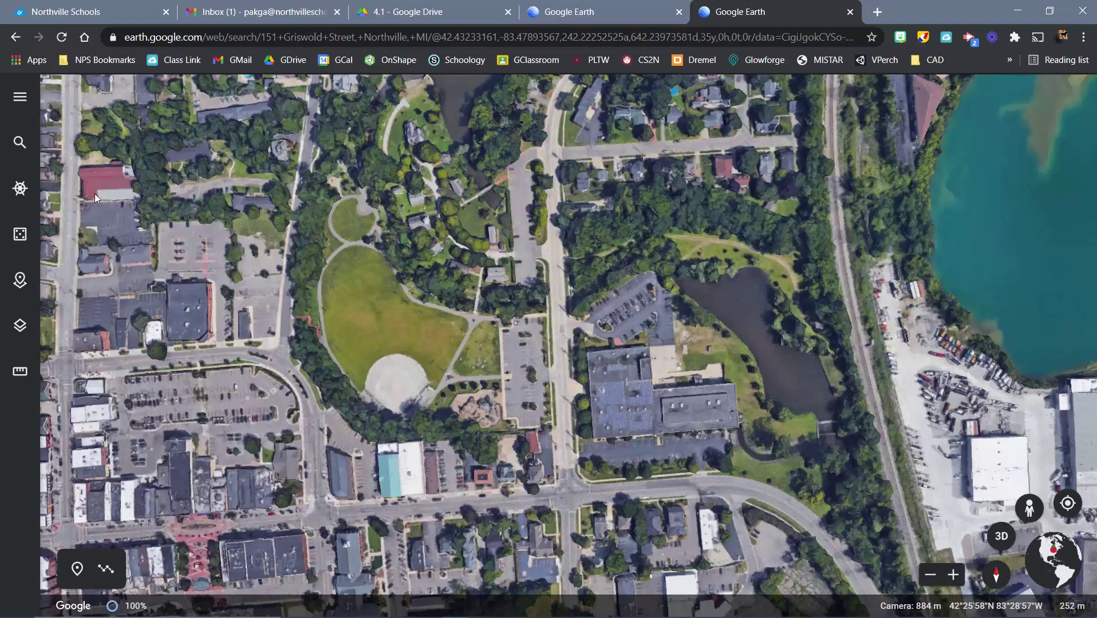
- Change the Google Earth units of measurement to Feet and miles and save the settings
scroll(541, 341, "up", 3)
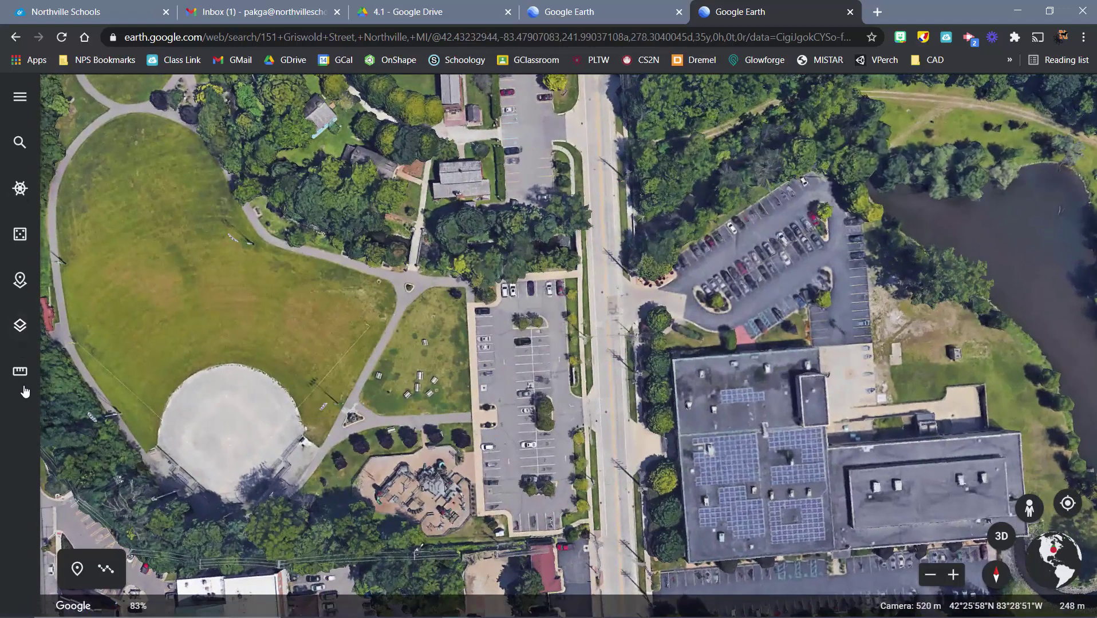
left_click(23, 108)
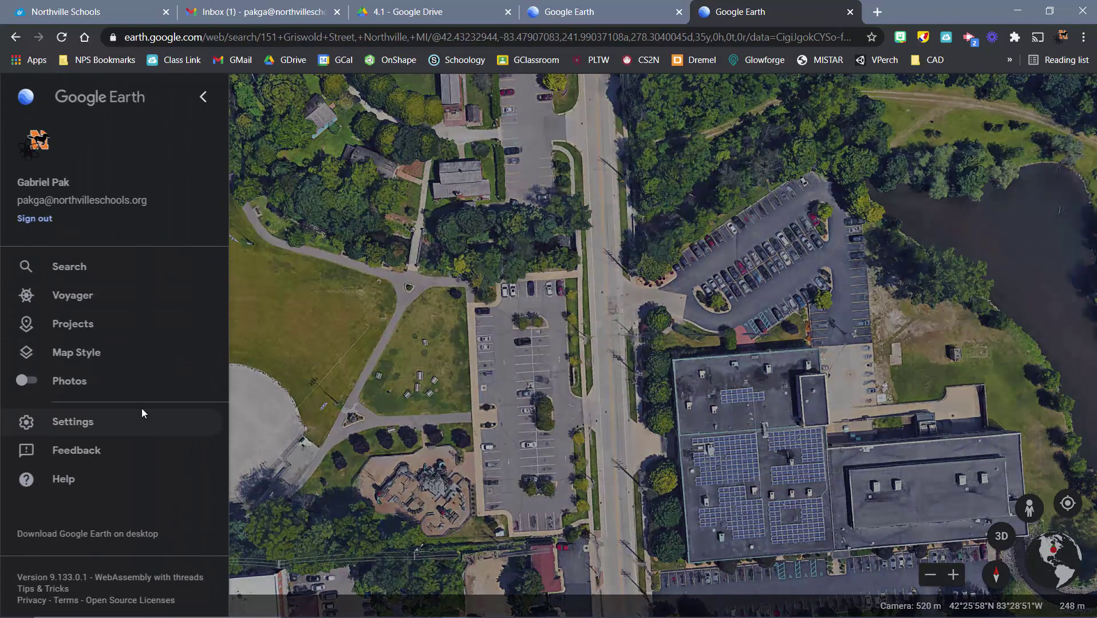
left_click(112, 424)
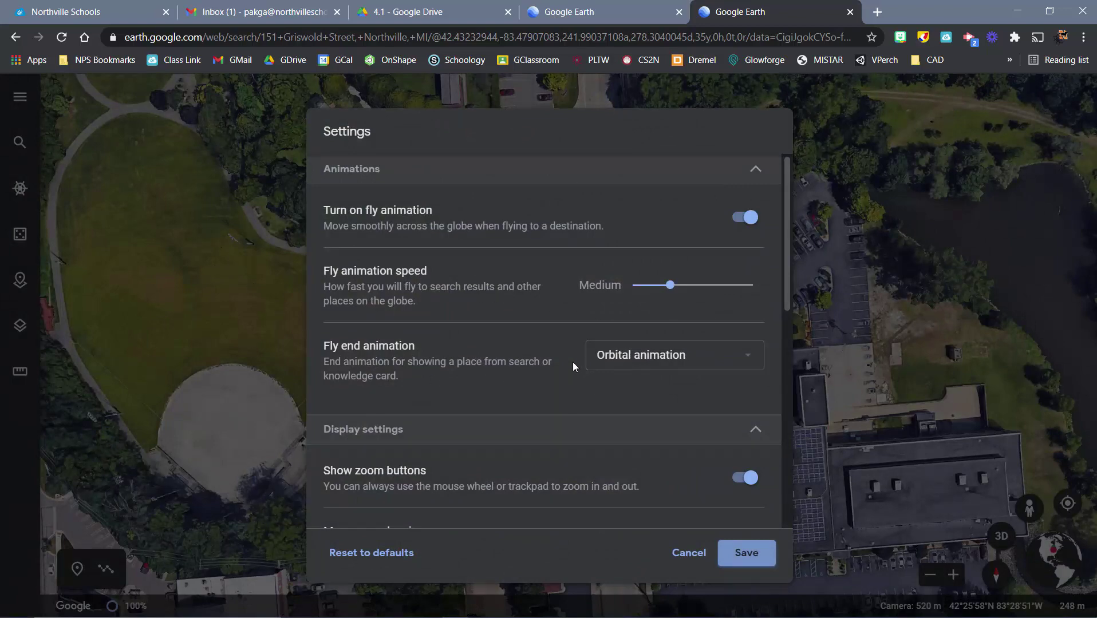
scroll(574, 367, "down", 4)
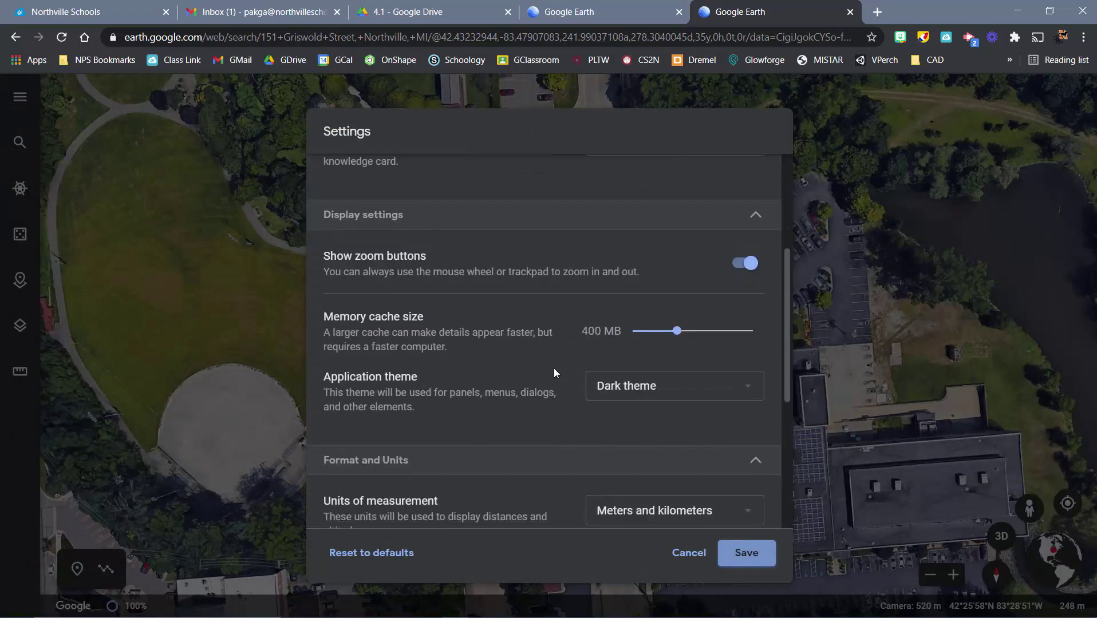
scroll(554, 373, "down", 3)
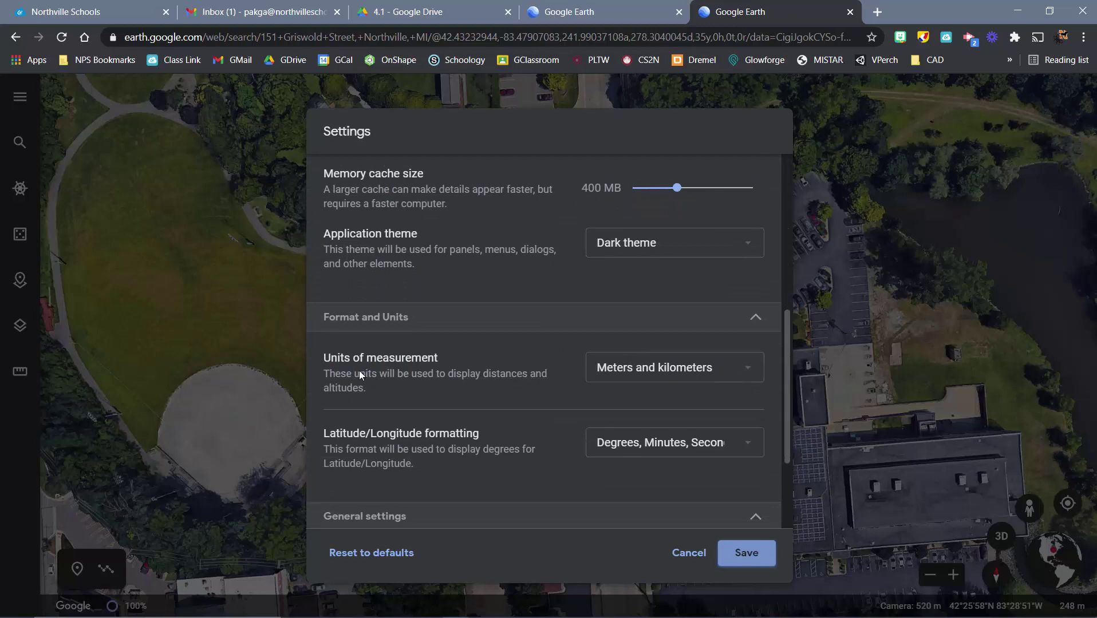
left_click(727, 372)
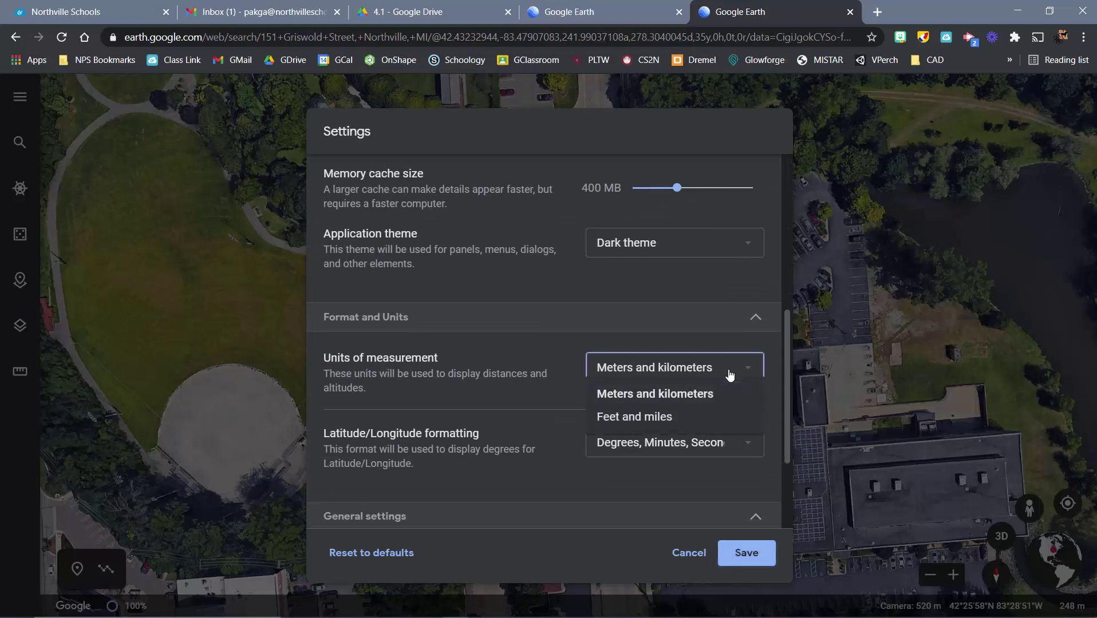
left_click(642, 418)
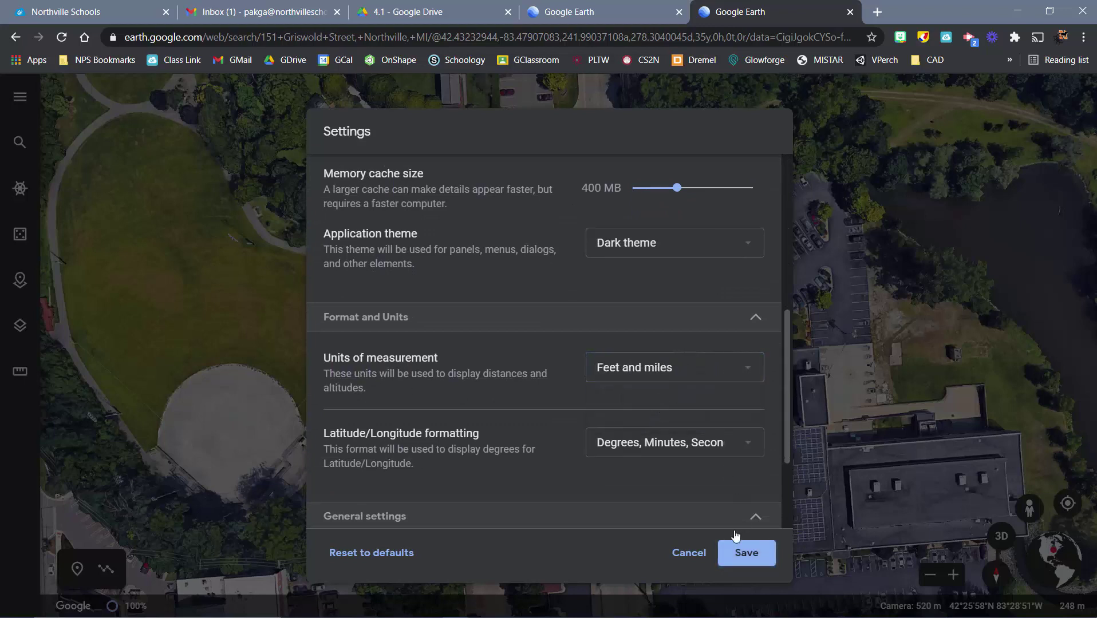
left_click(747, 554)
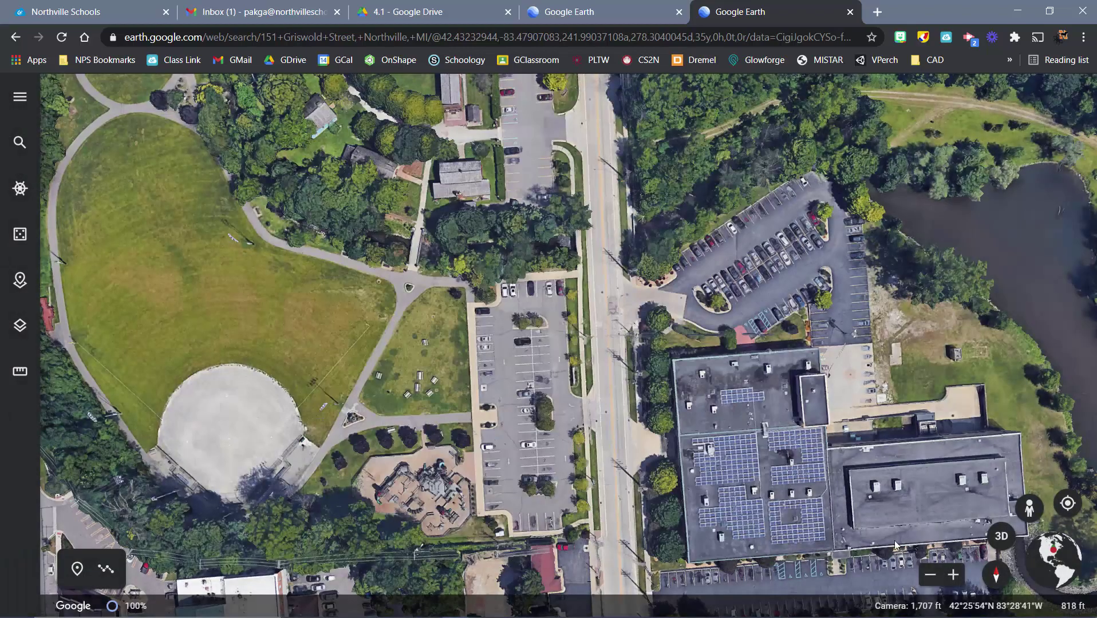
- Measure the west edge of the parking lot between the park and the main road, from its north end to its south end
scroll(438, 390, "down", 3)
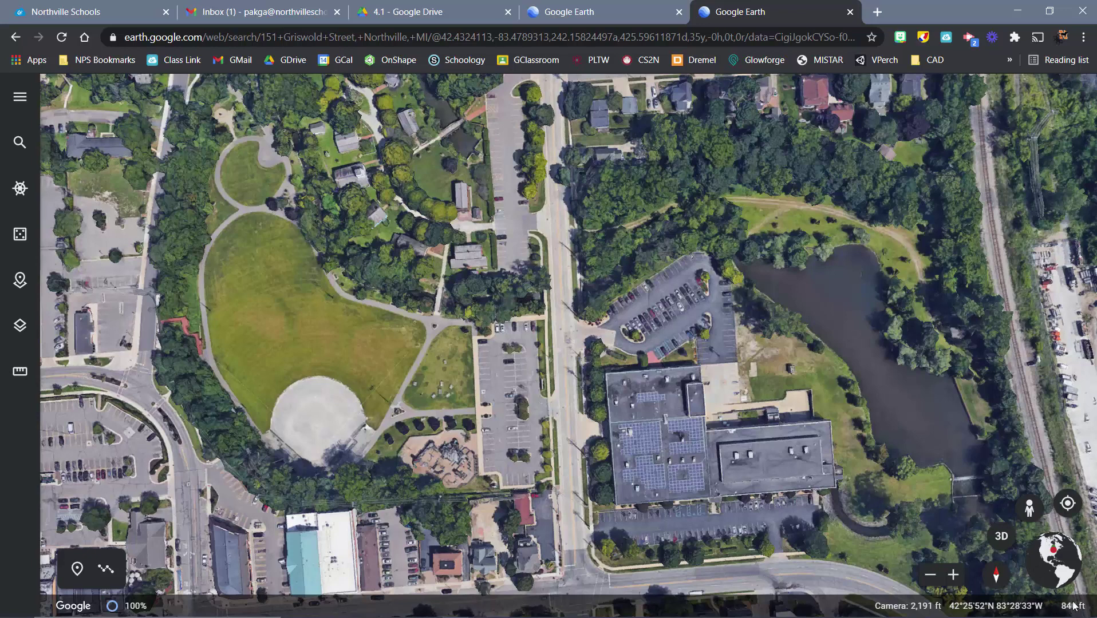
mouse_move(1069, 610)
scroll(540, 374, "down", 3)
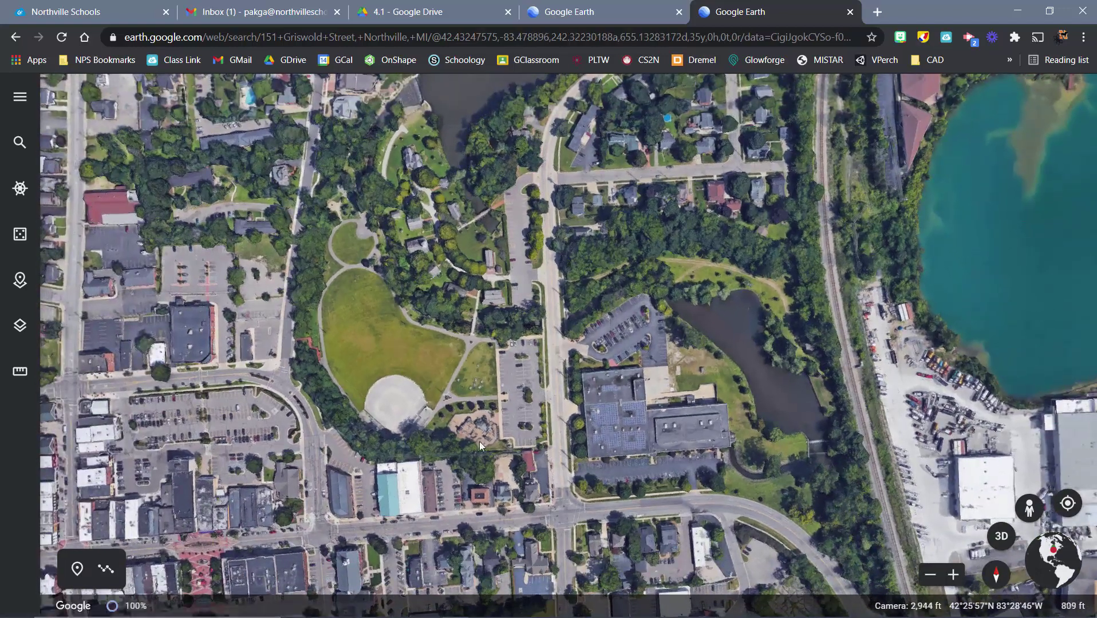
left_click(20, 375)
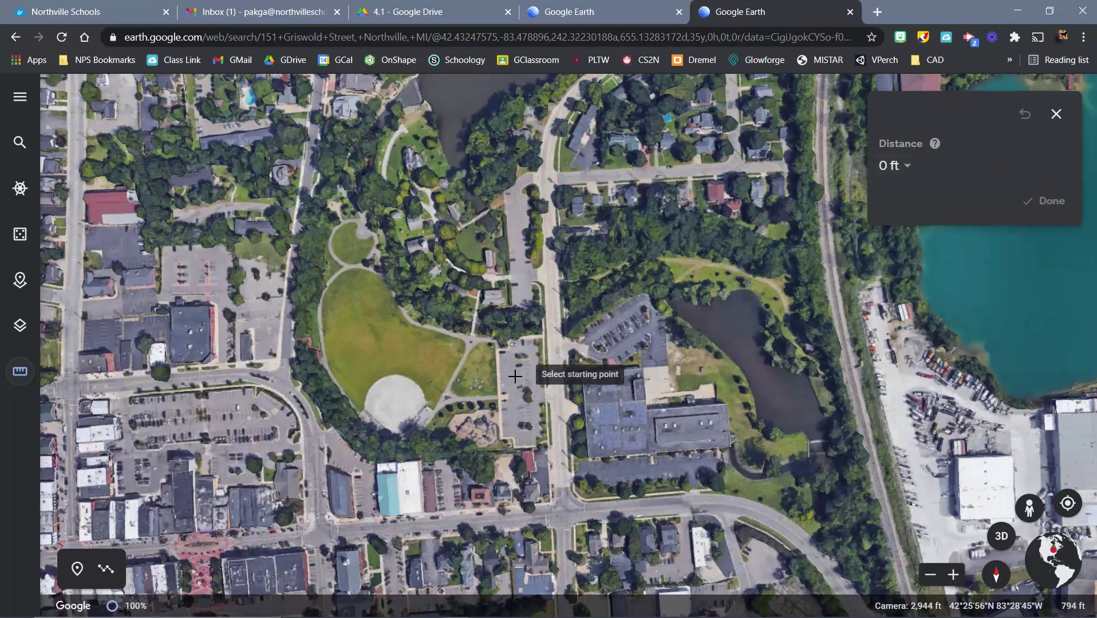
scroll(521, 384, "up", 3)
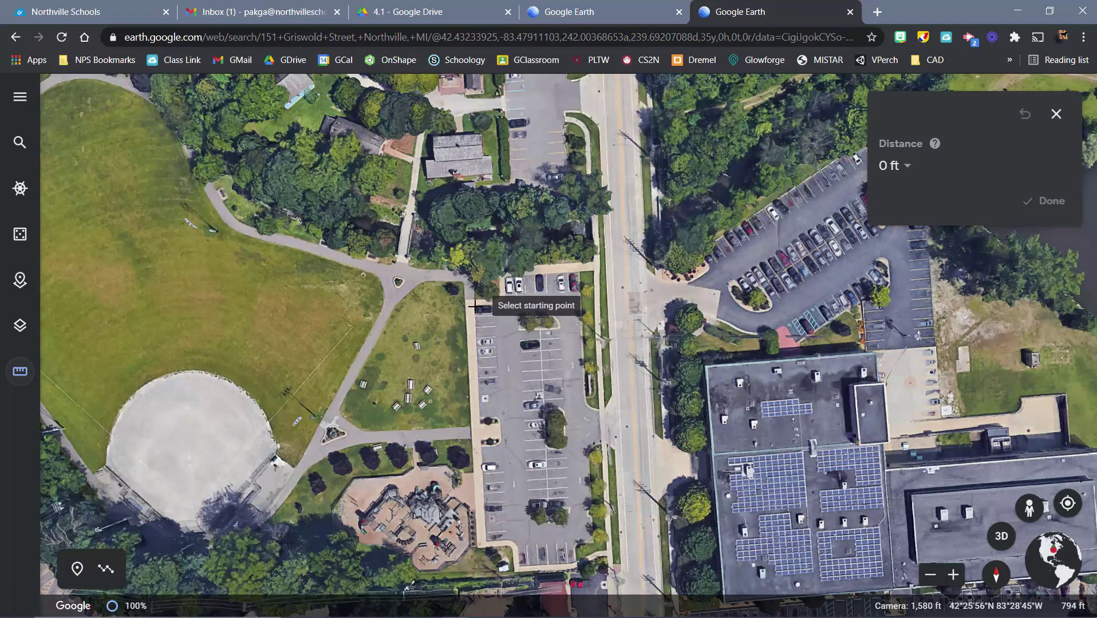
left_click(474, 306)
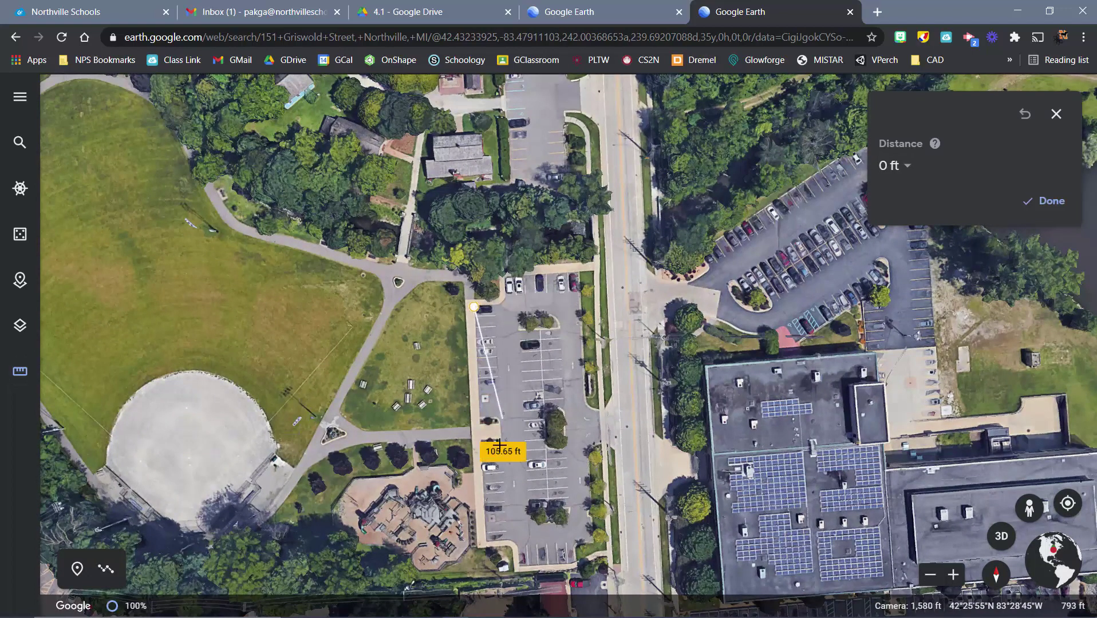
left_click(487, 541)
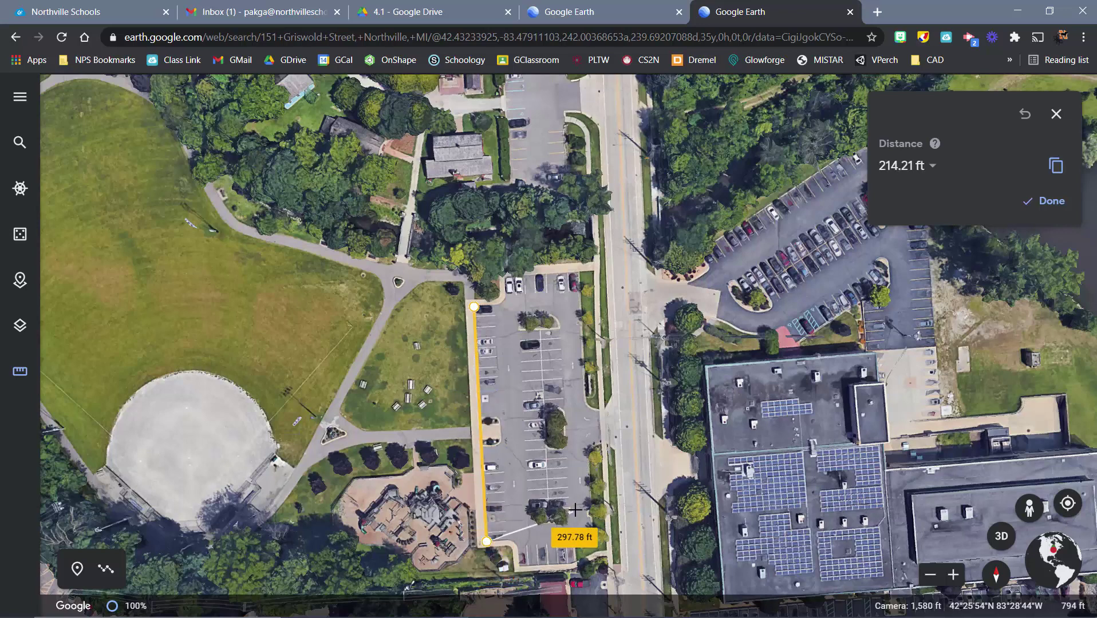
key("Escape")
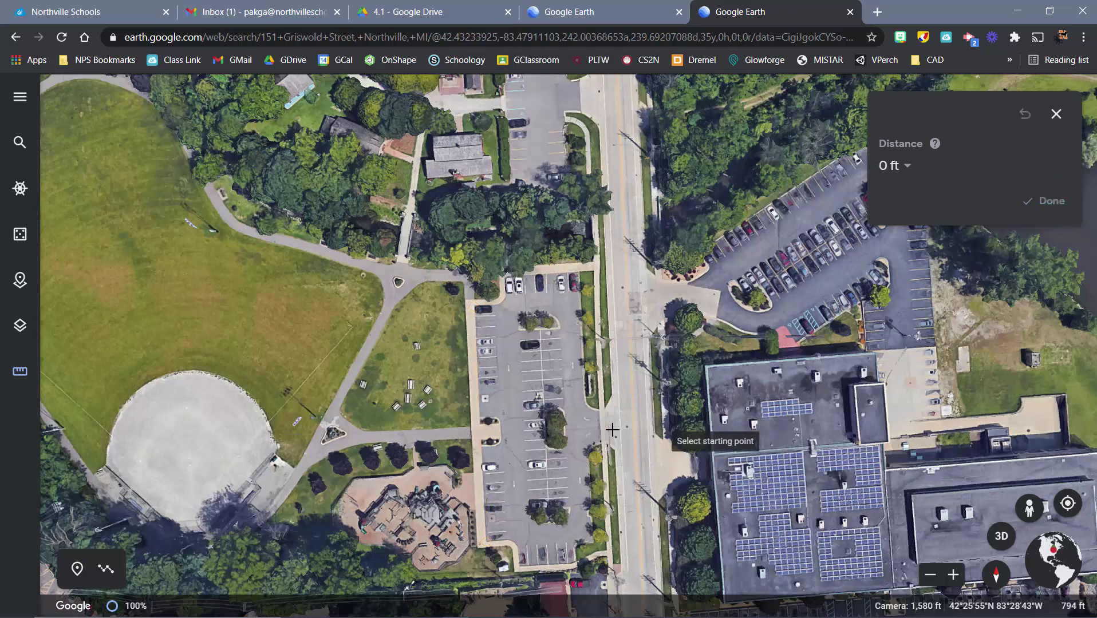
- Measure the parking lot's west edge again from north to south, finishing the path at the south end, and close the measurement
left_click(473, 306)
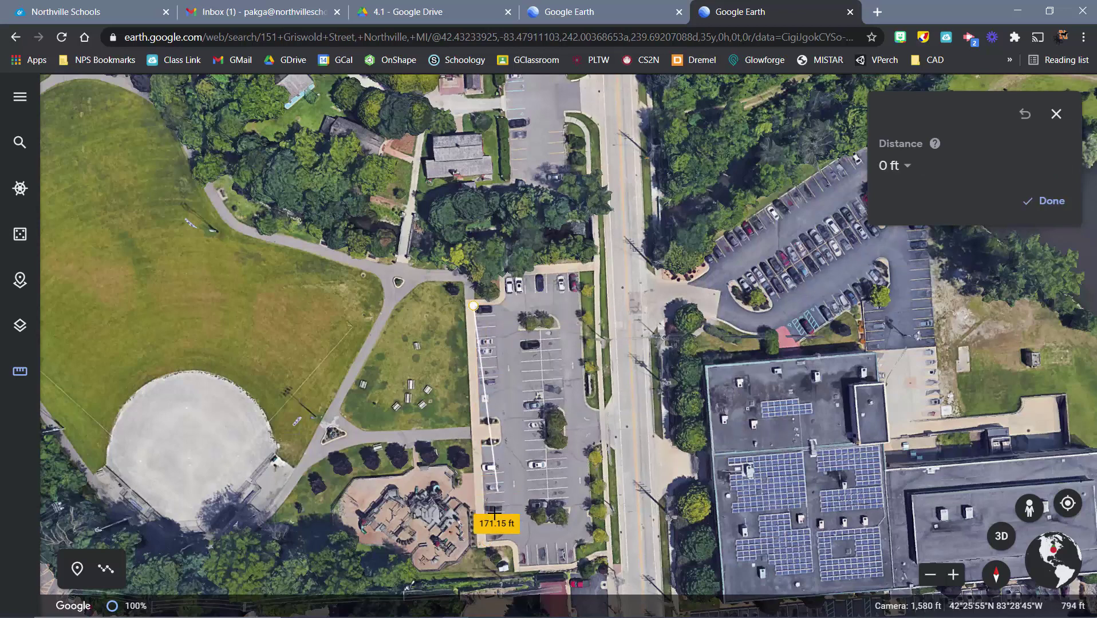
left_click(486, 541)
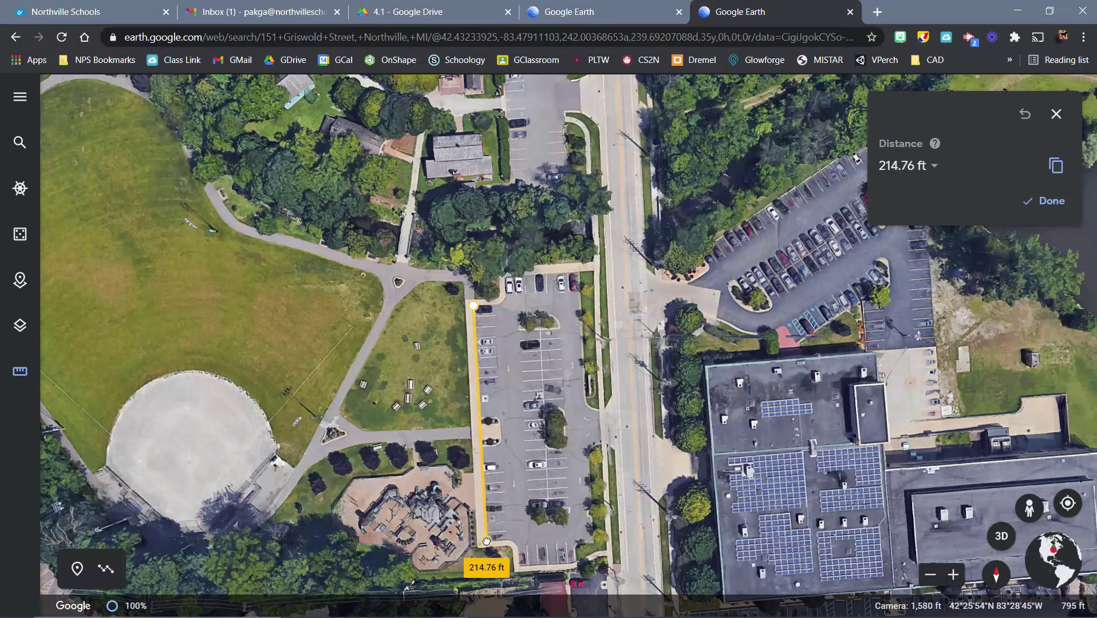
left_click(486, 541)
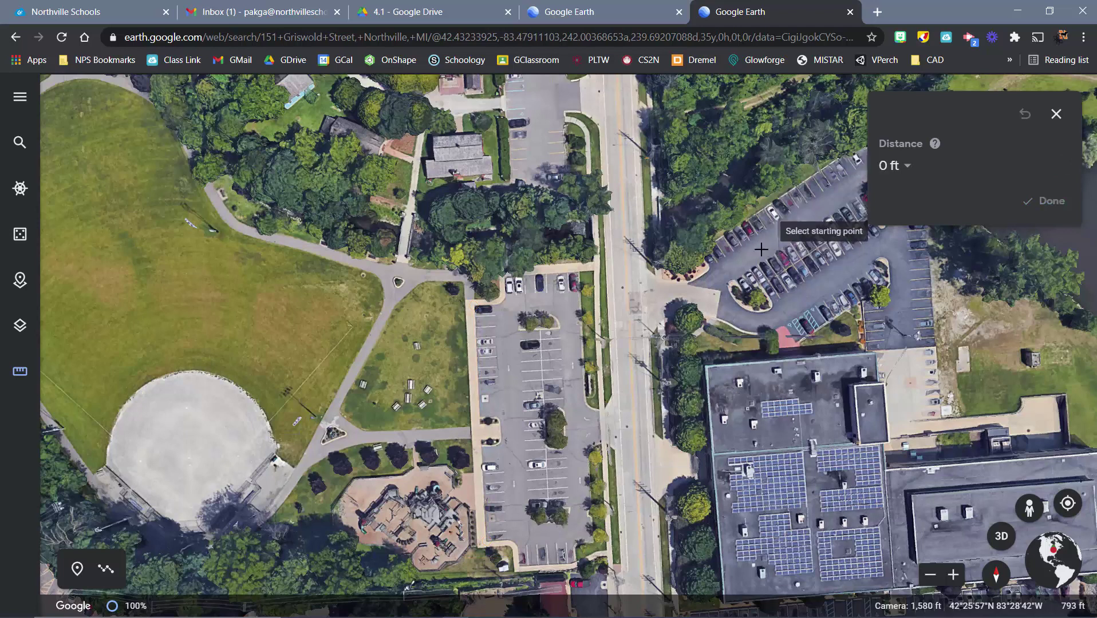
left_click(1056, 114)
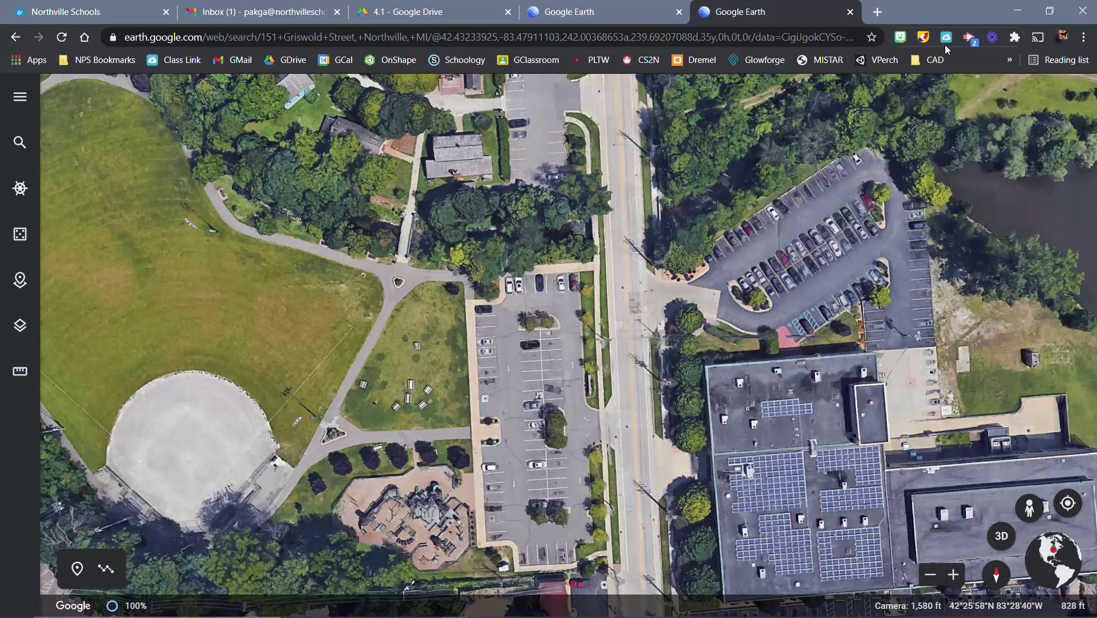
- Minimize the browser, switch to Revit 2020 and create a new project from the Architectural Template
left_click(1019, 11)
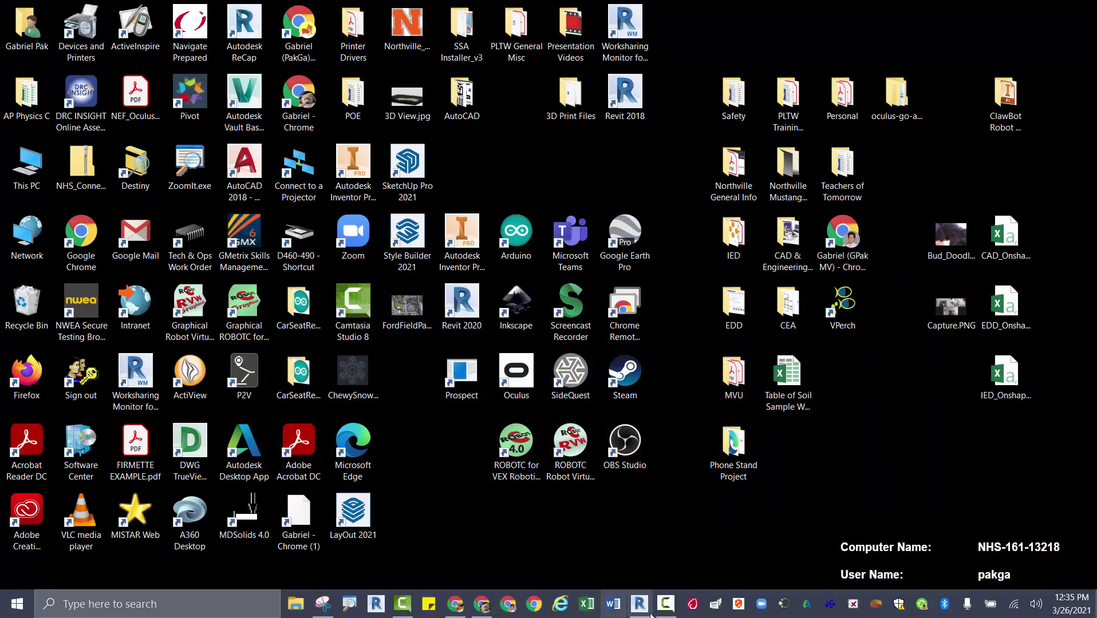
left_click(639, 604)
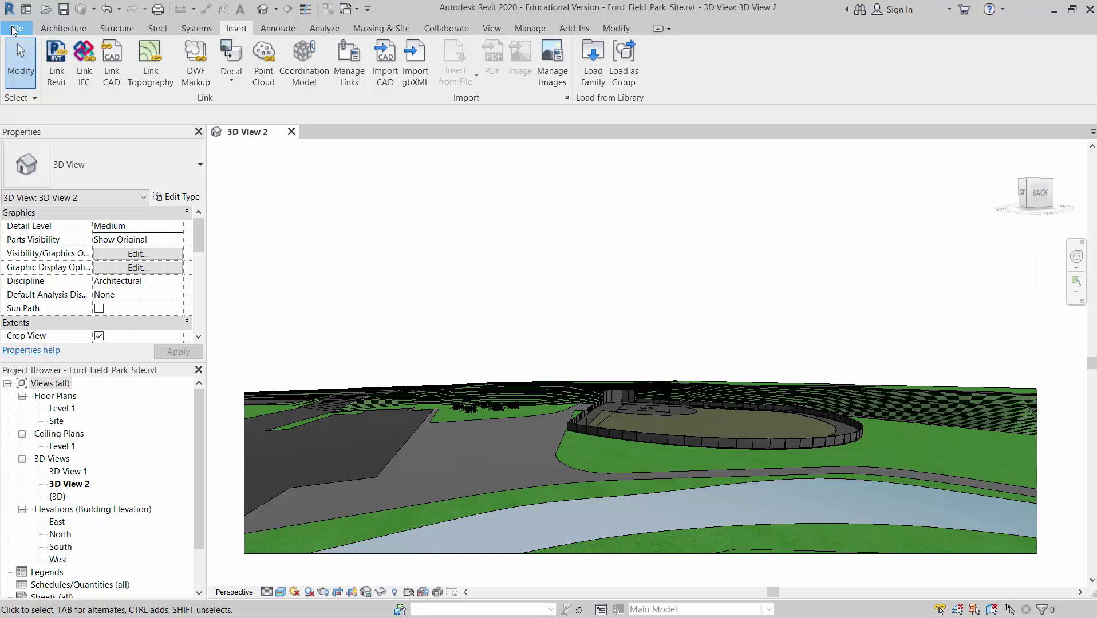
left_click(13, 29)
left_click(51, 85)
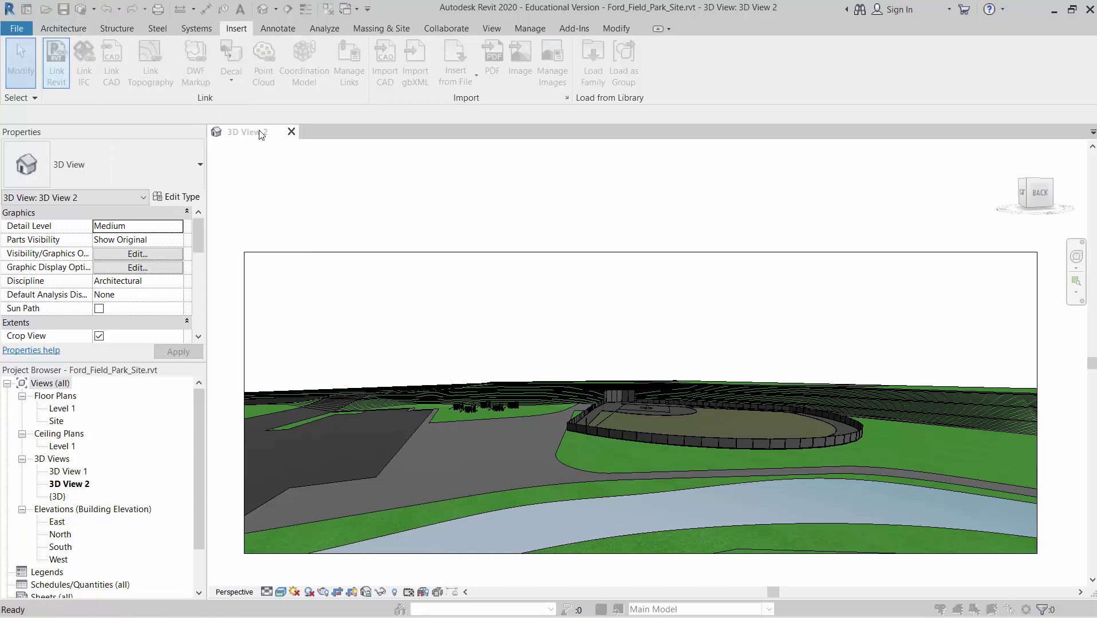
left_click(548, 287)
left_click(535, 315)
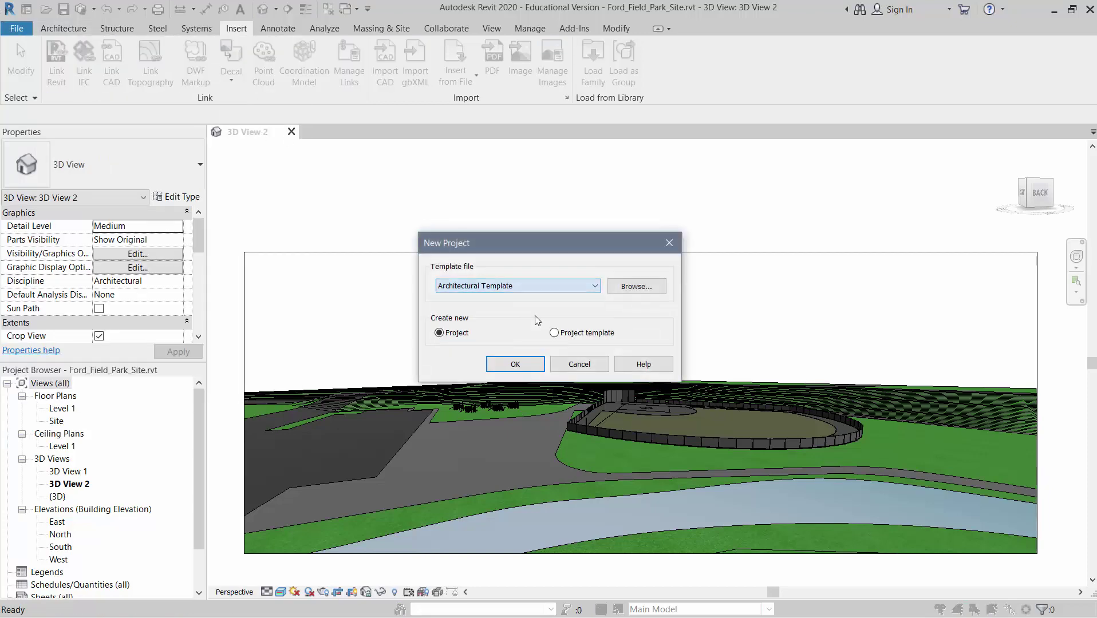
left_click(515, 366)
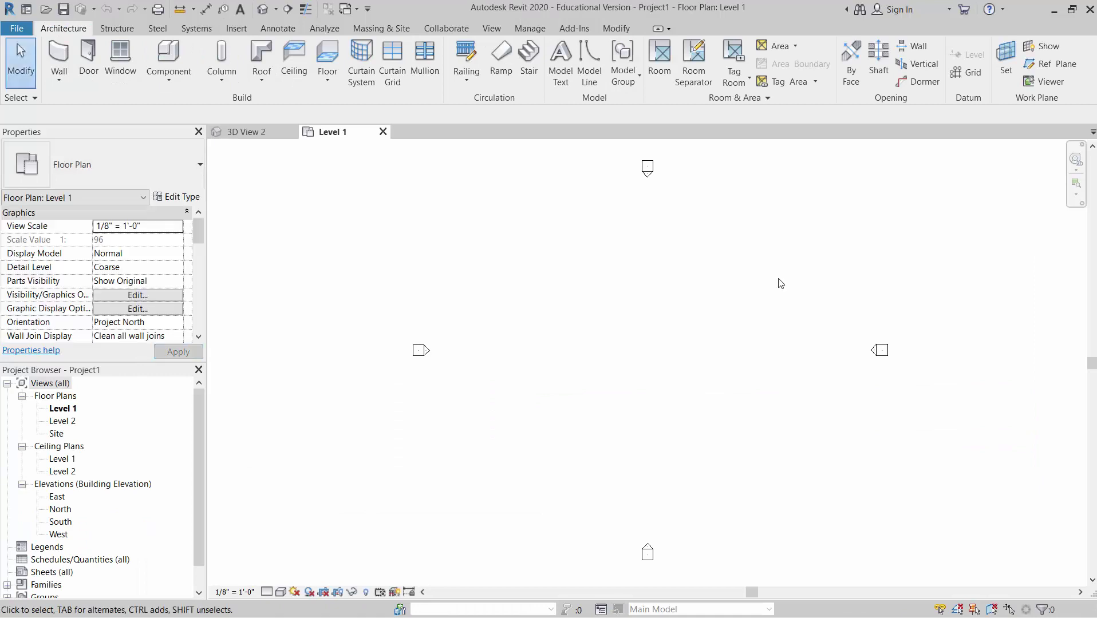
- Move the East elevation marker farther east and the North elevation marker farther north in the Level 1 floor plan
scroll(753, 402, "down", 8)
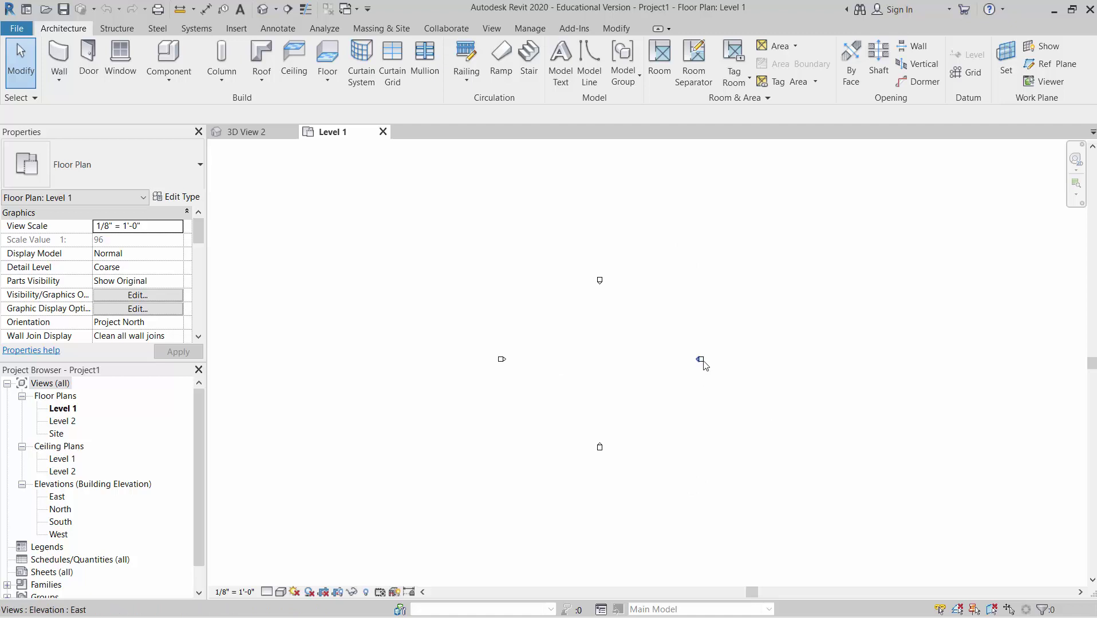
left_click_drag(708, 367, 974, 367)
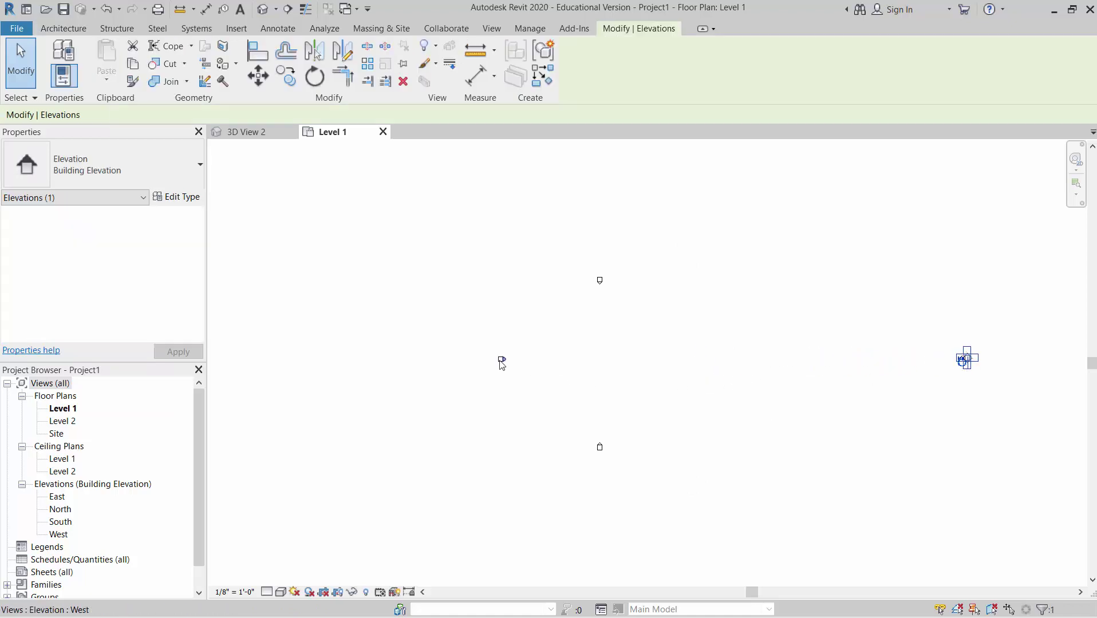
scroll(618, 280, "up", 2)
scroll(621, 279, "down", 5)
scroll(616, 281, "up", 3)
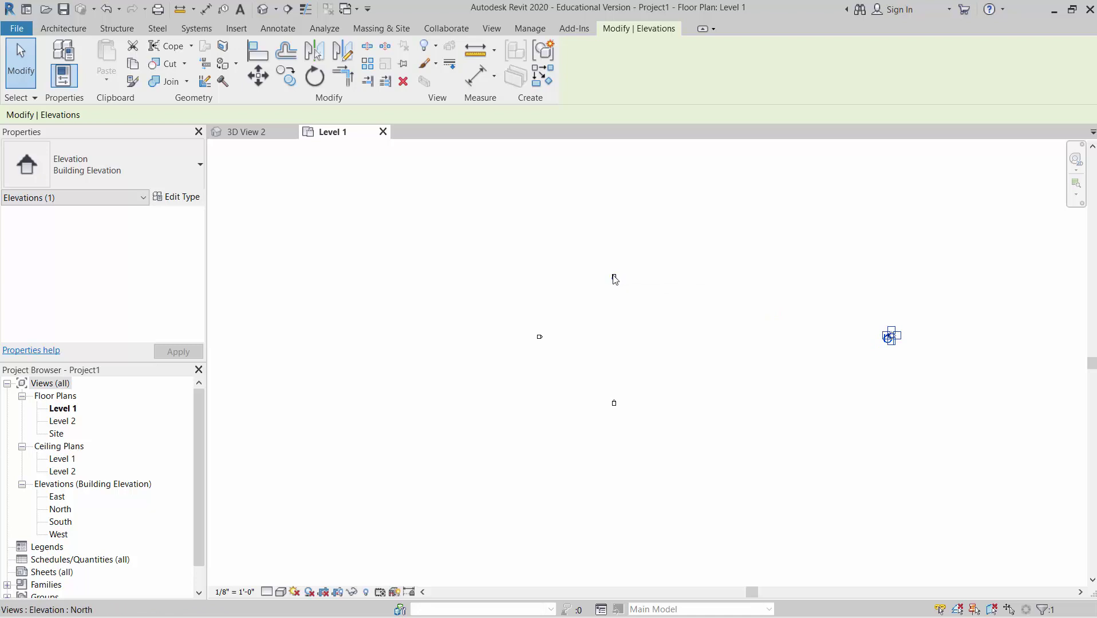
left_click(615, 280)
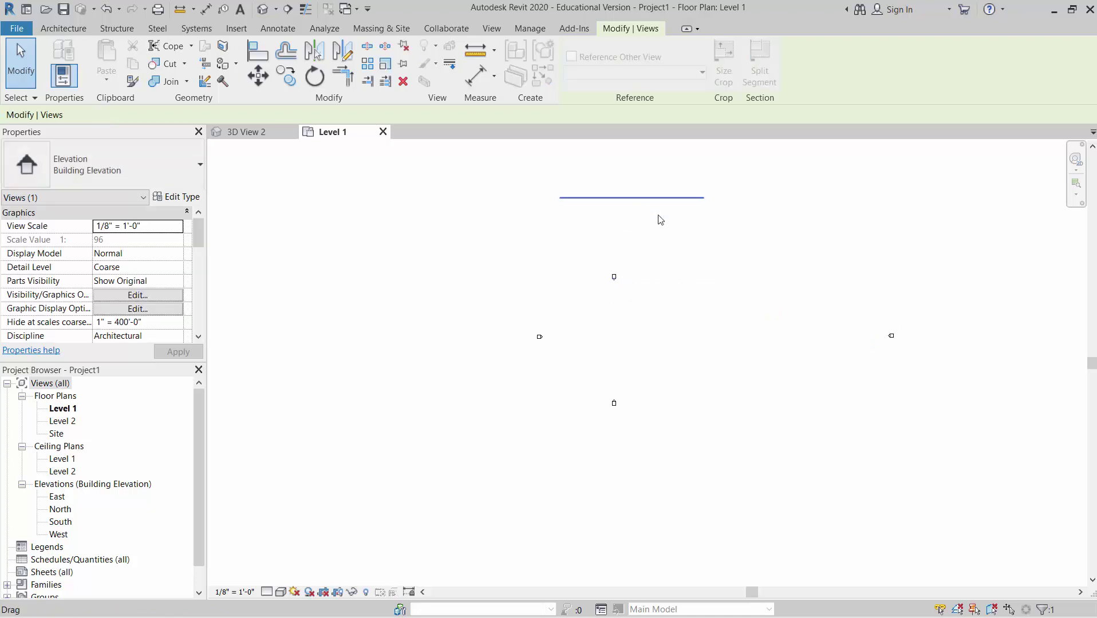
left_click(696, 252)
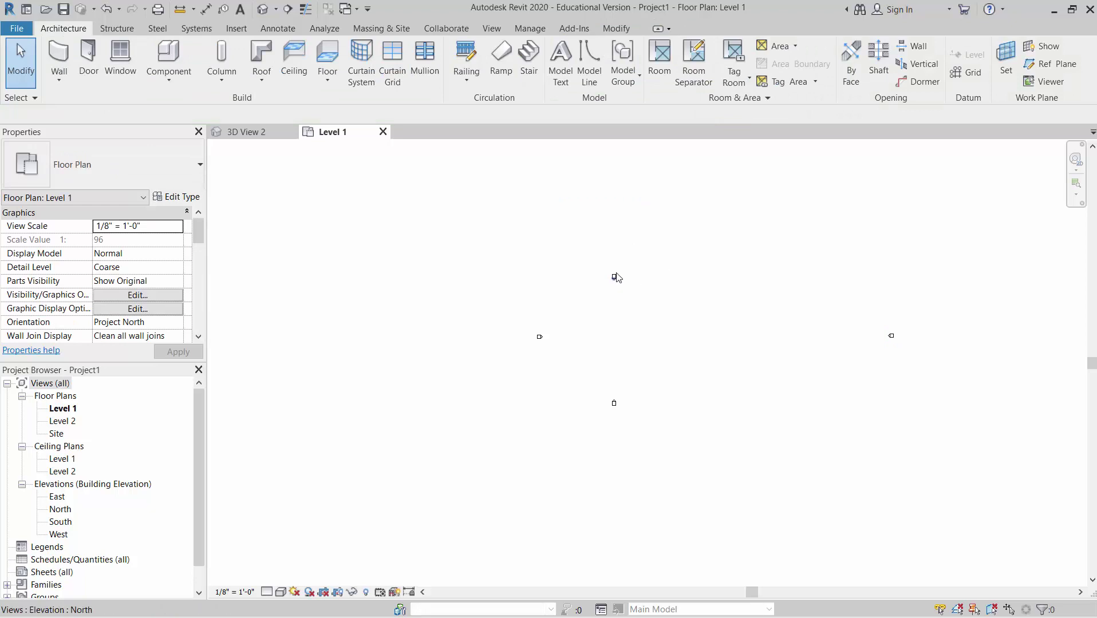
left_click_drag(616, 275, 622, 166)
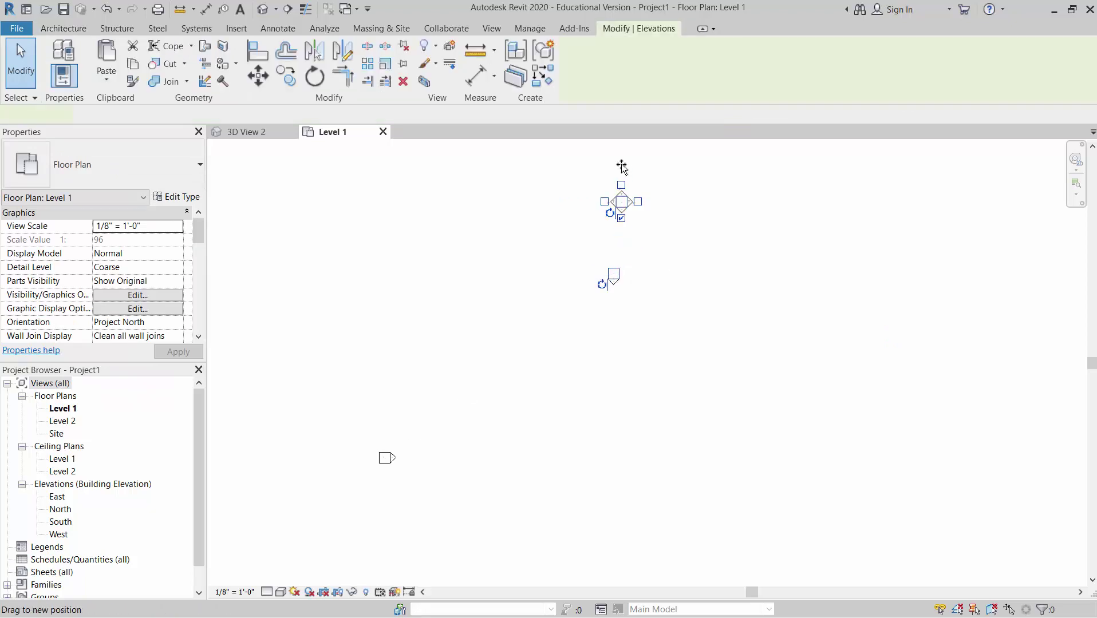
- Move the South elevation marker farther south and the West elevation marker farther west in the Level 1 floor plan
scroll(649, 232, "down", 4)
scroll(692, 303, "down", 2)
scroll(662, 318, "up", 1)
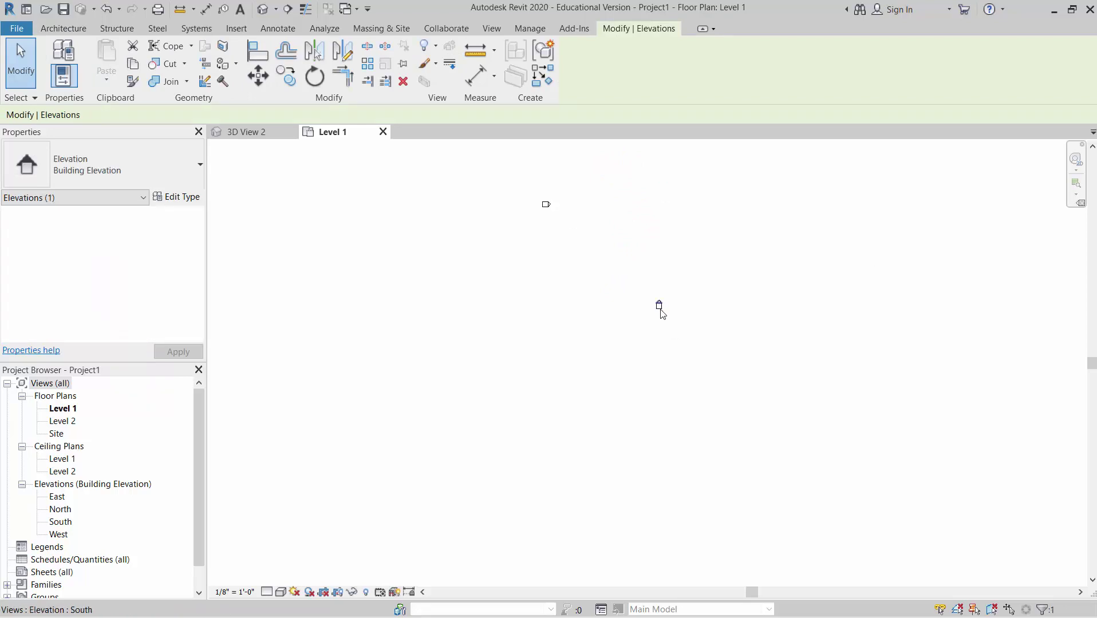
mouse_move(662, 315)
left_mouse_down()
mouse_move(658, 478)
mouse_move(678, 577)
left_mouse_up()
scroll(703, 363, "down", 2)
scroll(663, 338, "up", 3)
left_click_drag(644, 279, 244, 292)
scroll(716, 338, "down", 4)
left_click(881, 368)
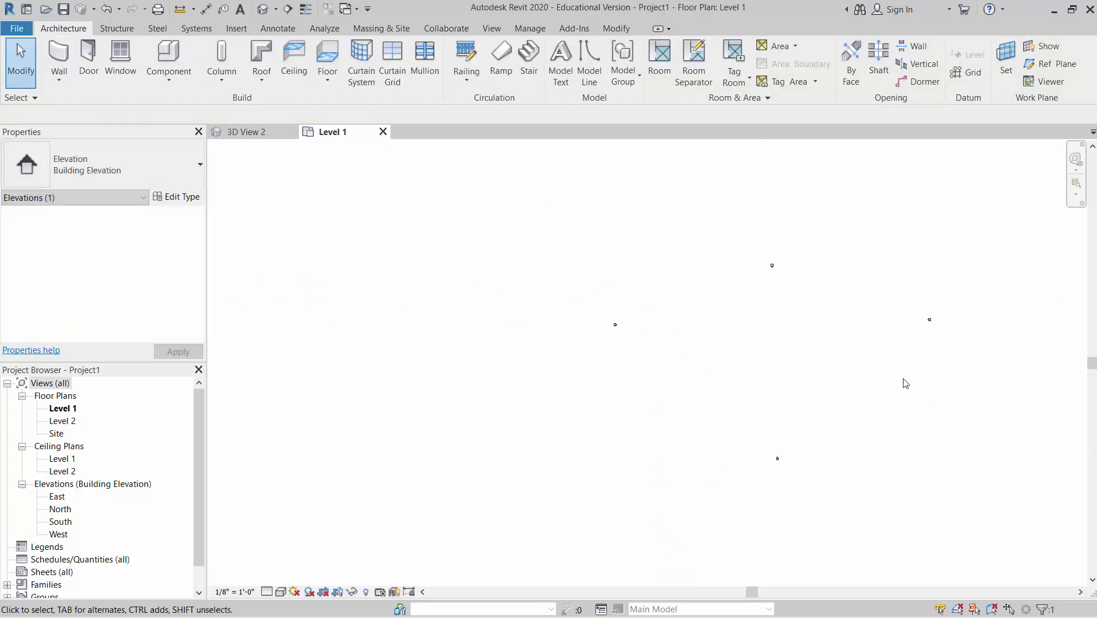
- Shift the North elevation marker farther north again in the Level 1 plan to widen the area between the markers
scroll(792, 278, "up", 1)
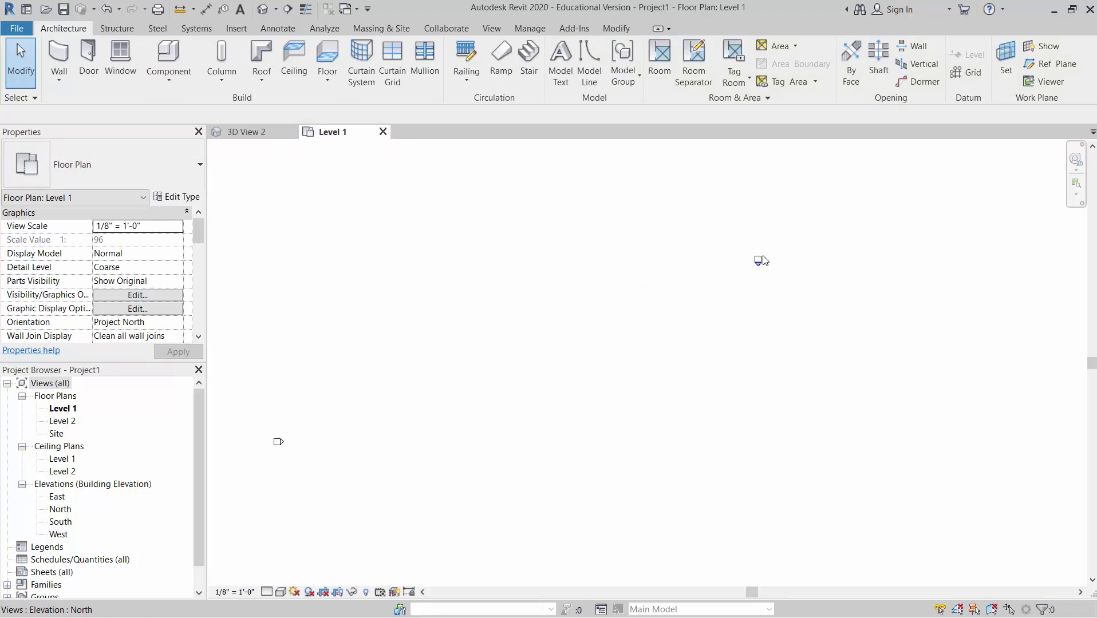
left_click_drag(762, 261, 747, 162)
left_click(747, 354)
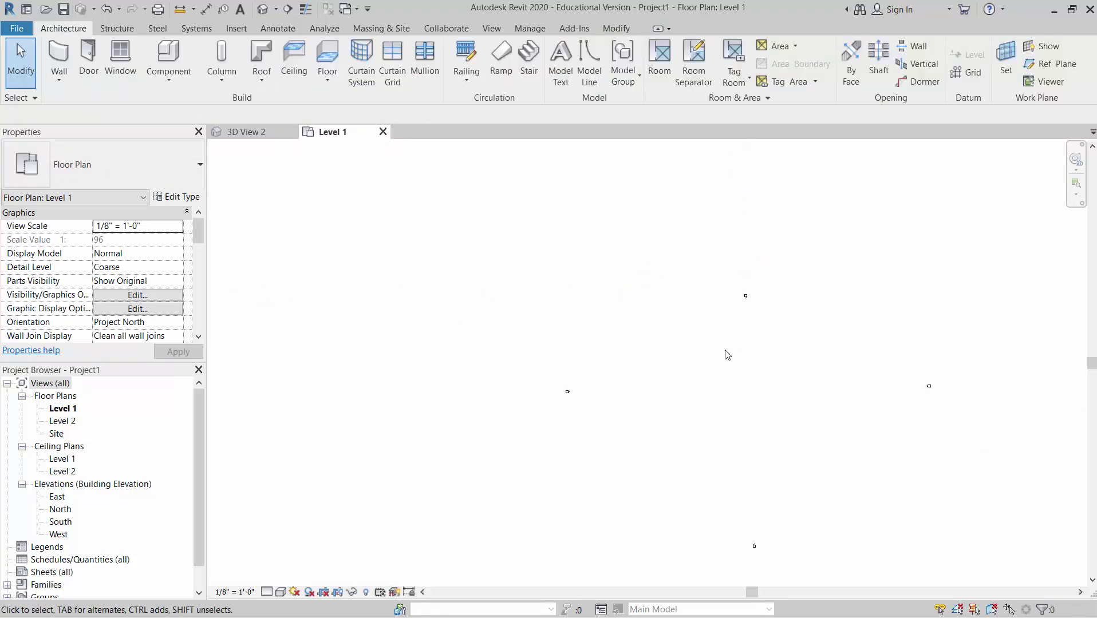
- Open the Site floor plan and move the North elevation marker farther north of the project base point
double_click(60, 434)
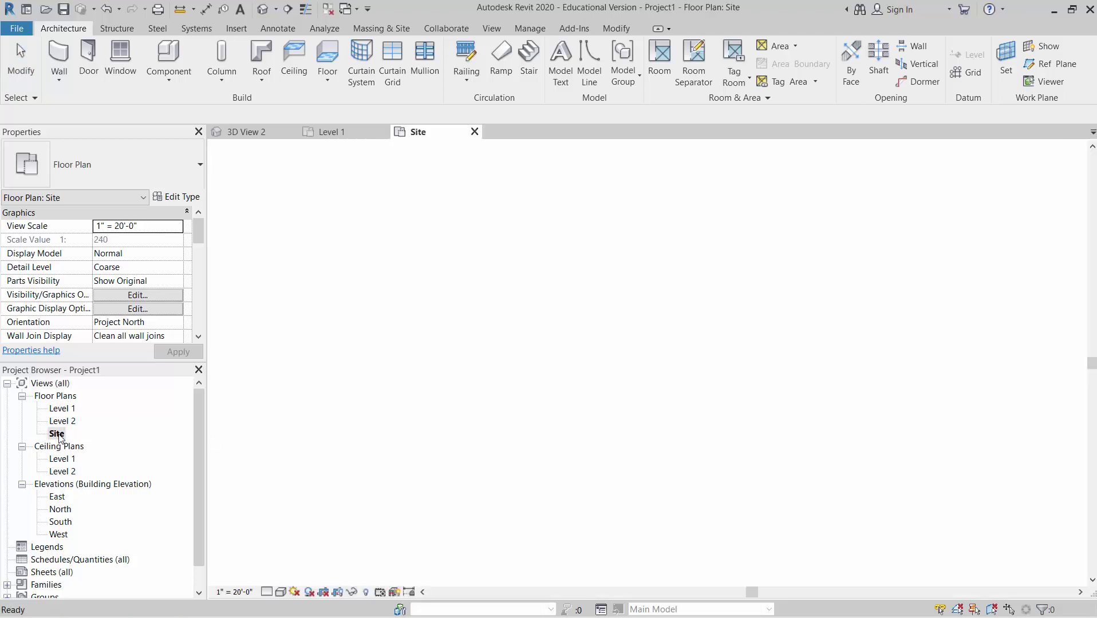
scroll(564, 386, "down", 2)
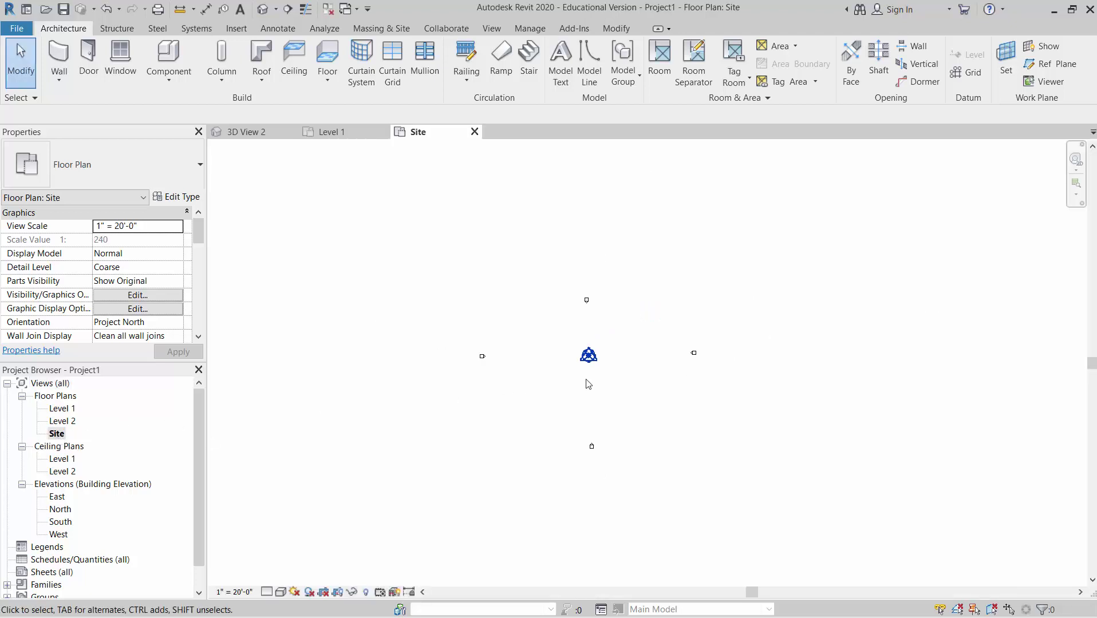
scroll(589, 310, "up", 2)
left_click(586, 301)
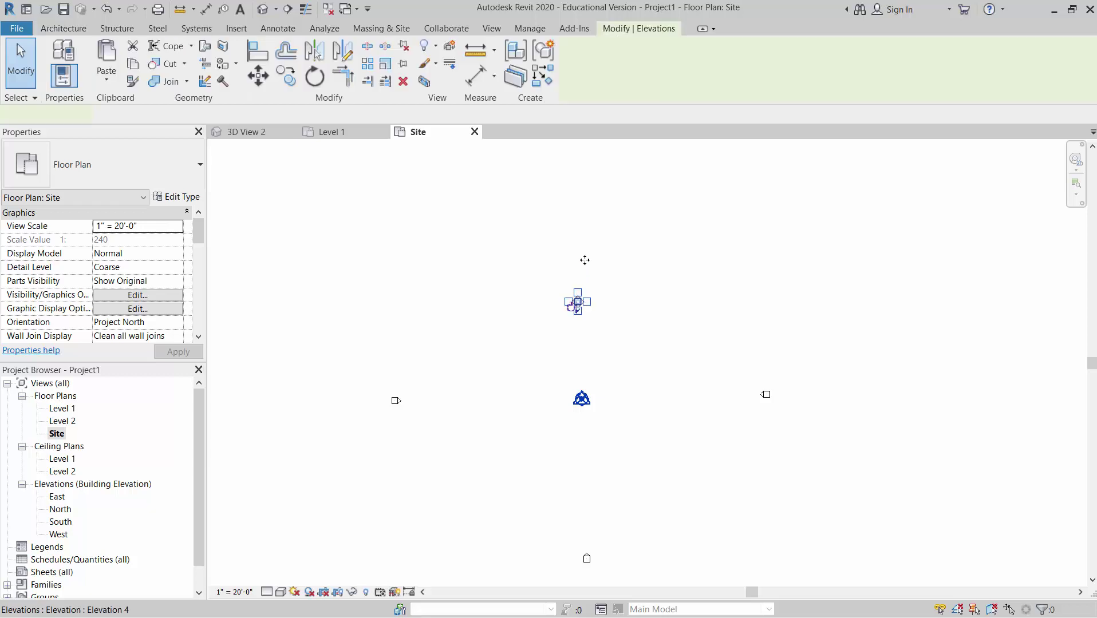
left_click_drag(584, 244, 583, 154)
left_click(857, 370)
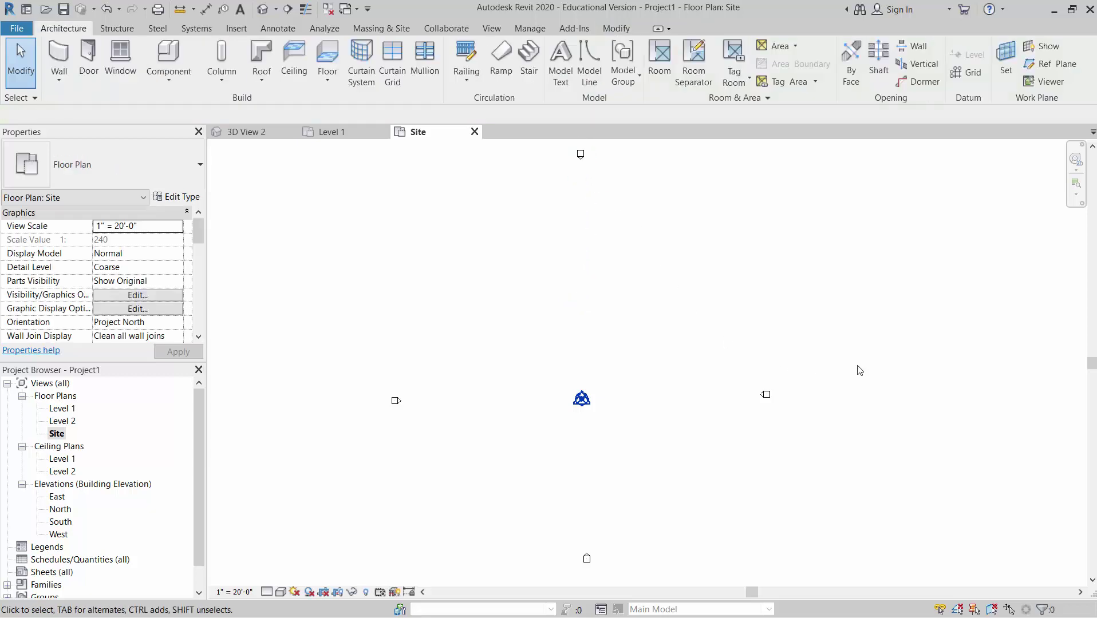
- Move the East elevation marker much farther east of the project base point in the Site plan
scroll(828, 416, "down", 4)
middle_click_drag(835, 434, 688, 433)
scroll(645, 416, "up", 3)
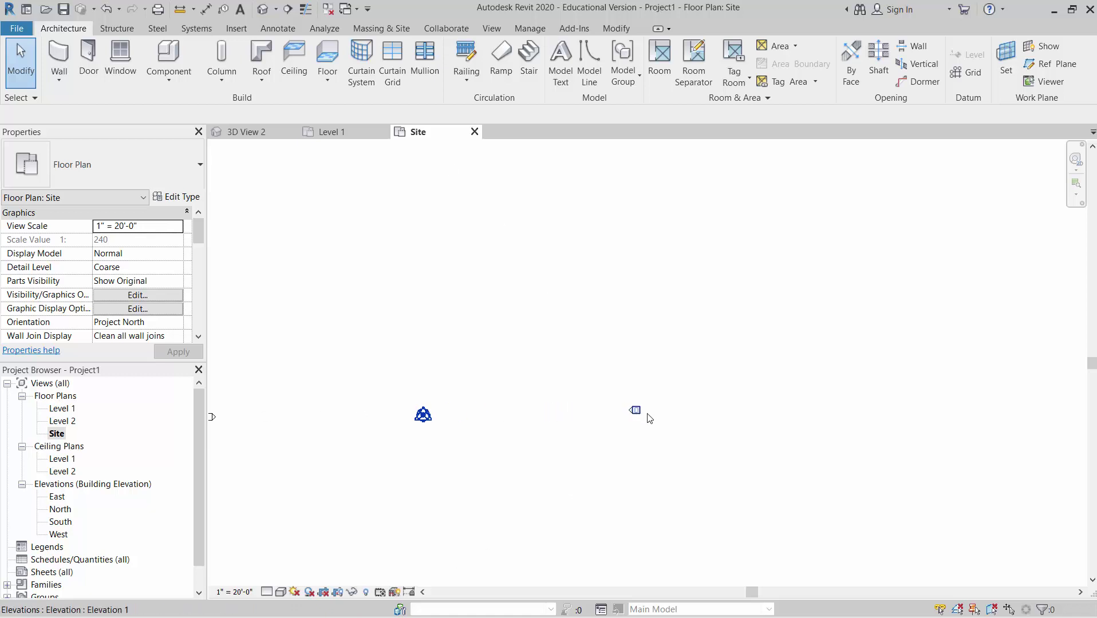
left_click_drag(661, 413, 1072, 413)
scroll(857, 432, "down", 3)
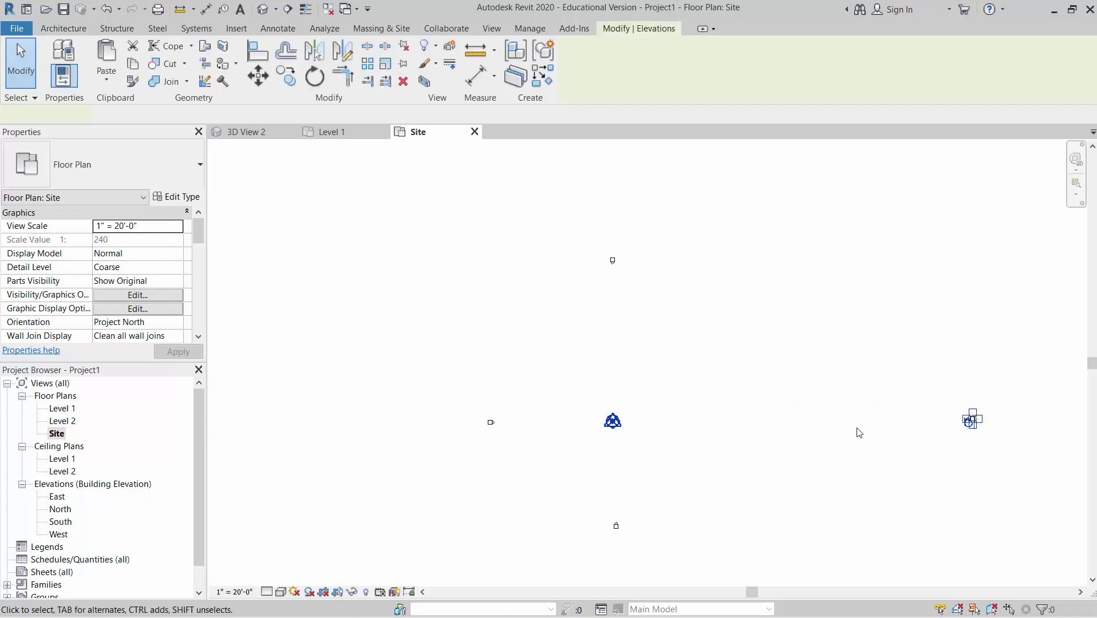
scroll(857, 432, "down", 2)
left_click(744, 484)
- Move the South elevation marker farther south of the project base point in the Site plan
middle_click_drag(781, 485, 799, 443)
scroll(745, 435, "up", 2)
scroll(745, 435, "up", 2)
scroll(747, 436, "up", 2)
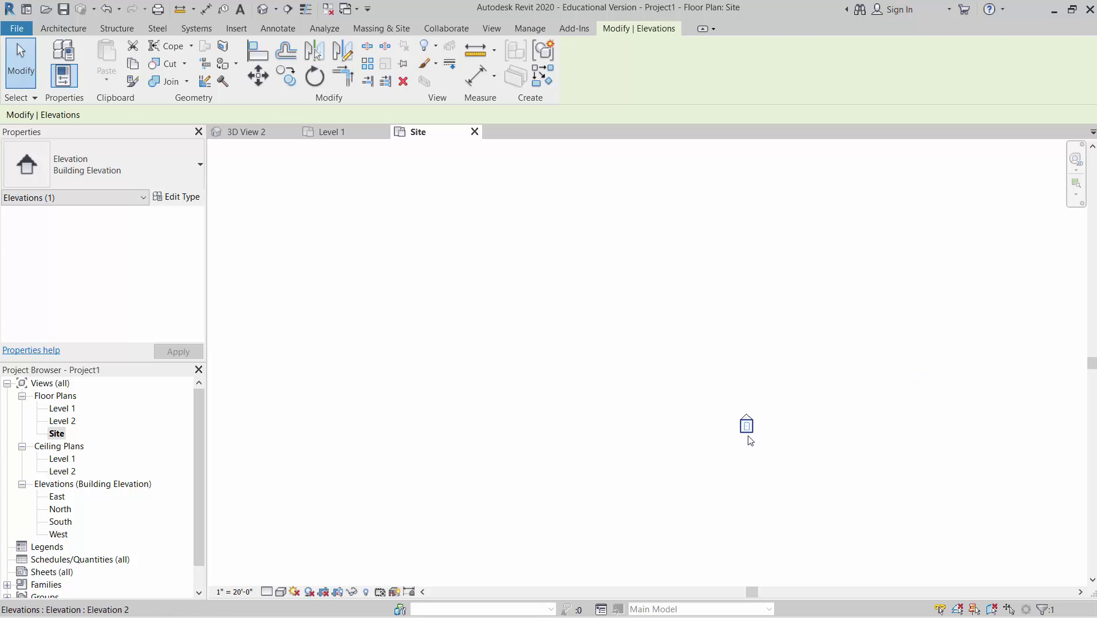
mouse_move(748, 437)
left_mouse_down()
mouse_move(759, 591)
mouse_move(770, 541)
mouse_move(777, 569)
left_mouse_up()
- Move the West elevation marker much farther west of the project base point in the Site plan
scroll(776, 534, "down", 4)
scroll(744, 510, "up", 5)
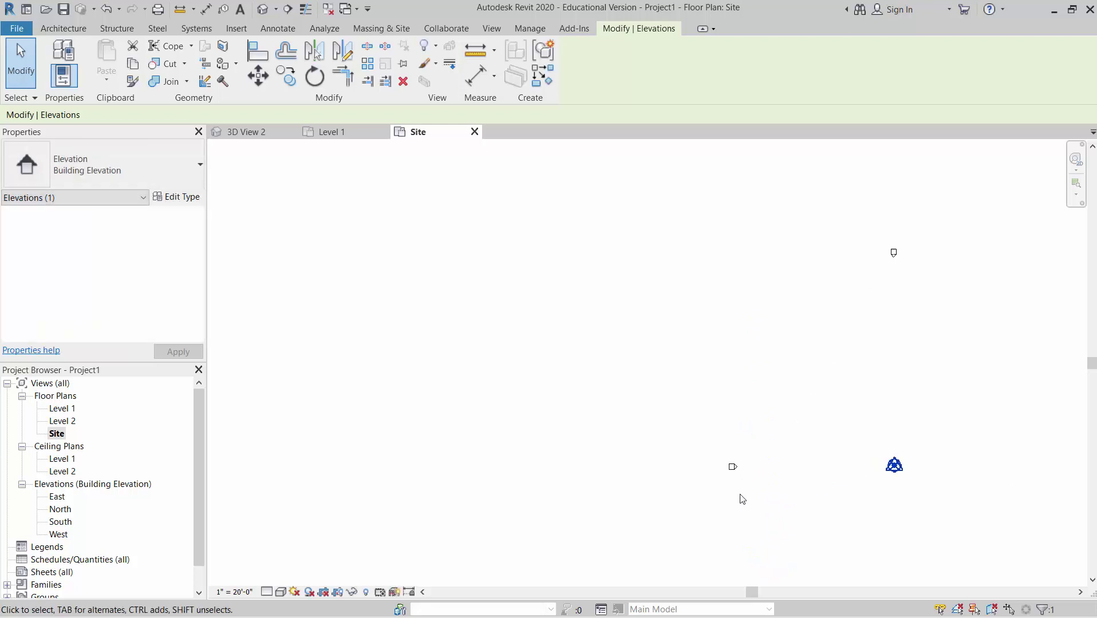
scroll(731, 470, "up", 2)
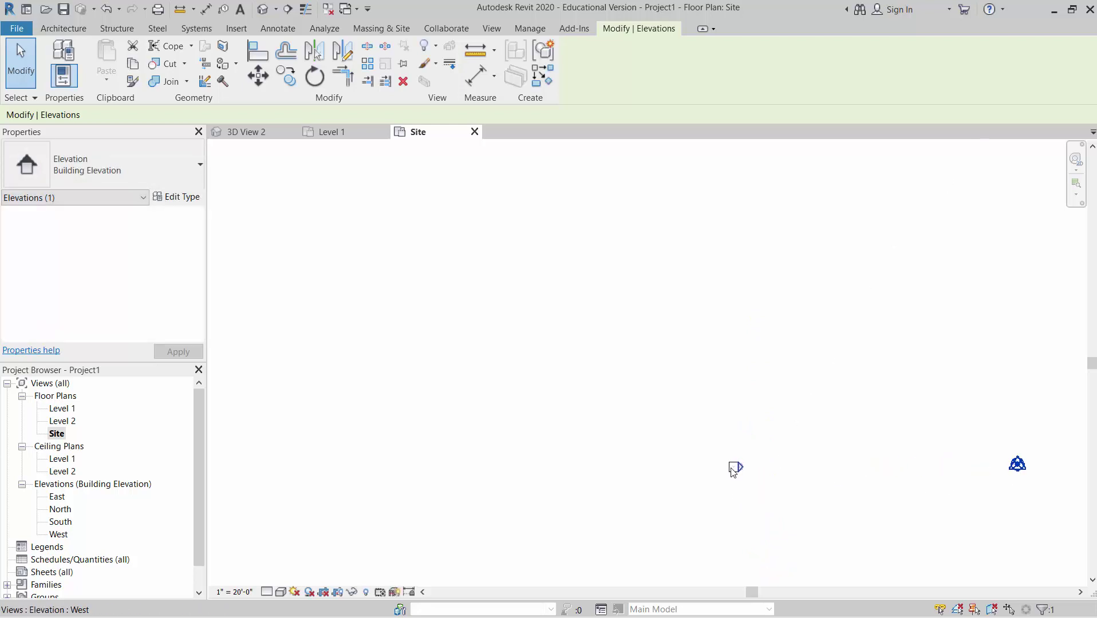
left_click_drag(682, 476, 428, 469)
scroll(532, 467, "down", 5)
left_click(541, 438)
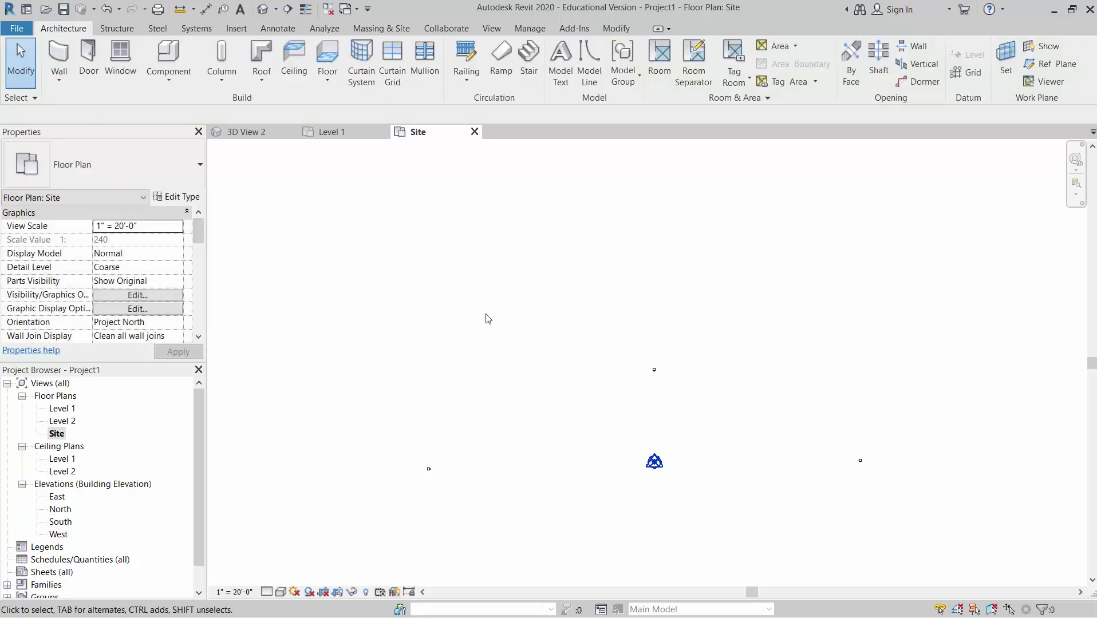
- Import the FordFieldPark_GoogleEarth.PNG image from the Desktop into the Site plan
left_click(241, 29)
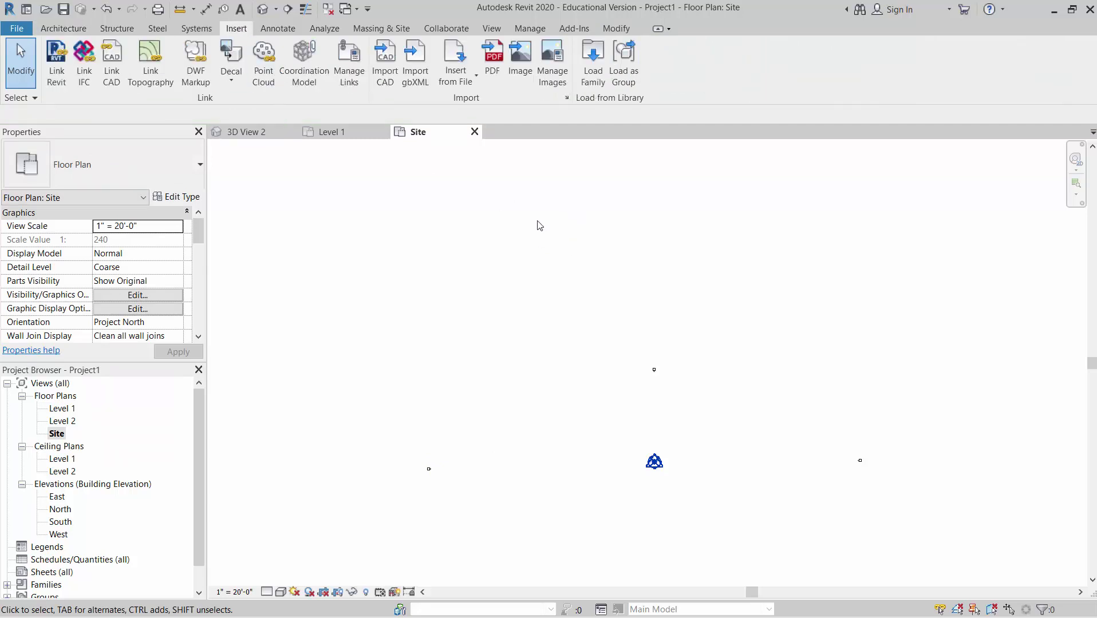
left_click(519, 73)
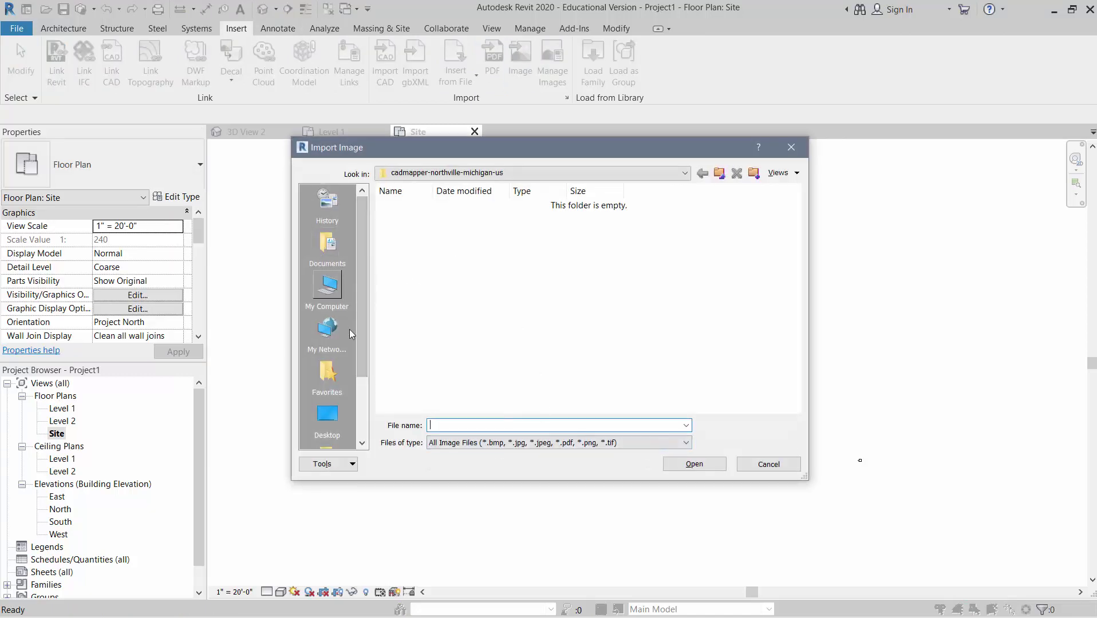
left_click(330, 429)
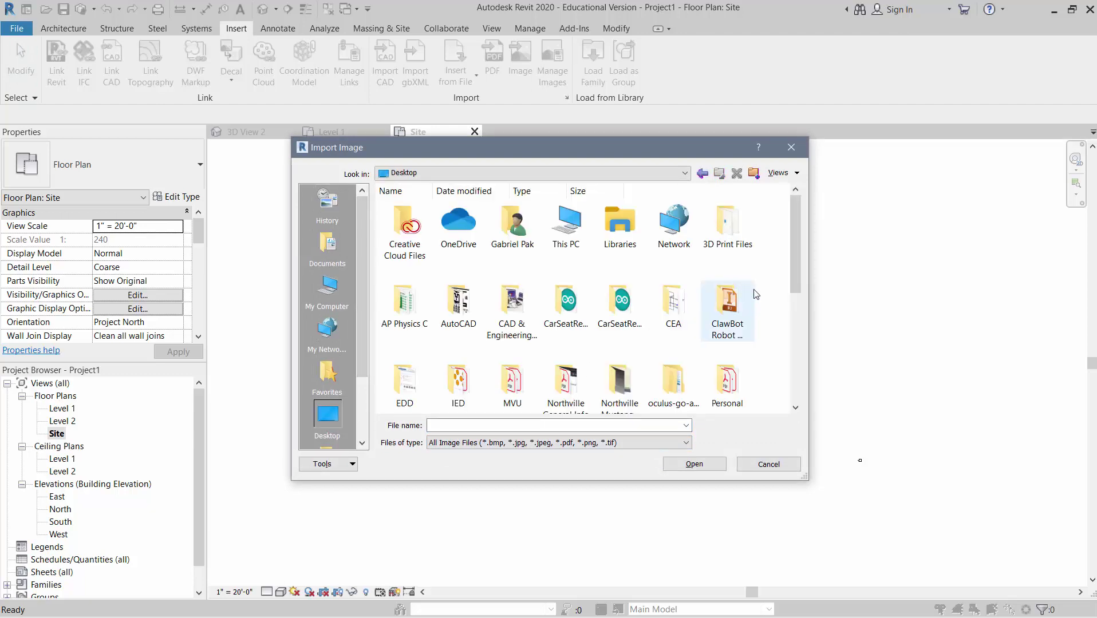
scroll(763, 312, "down", 5)
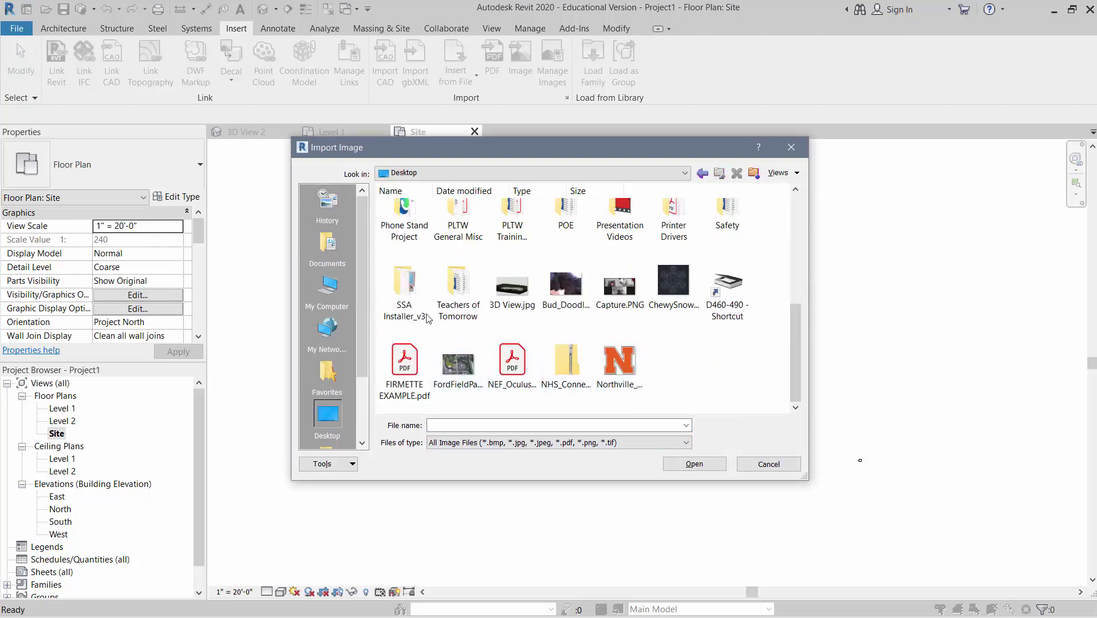
left_click(461, 382)
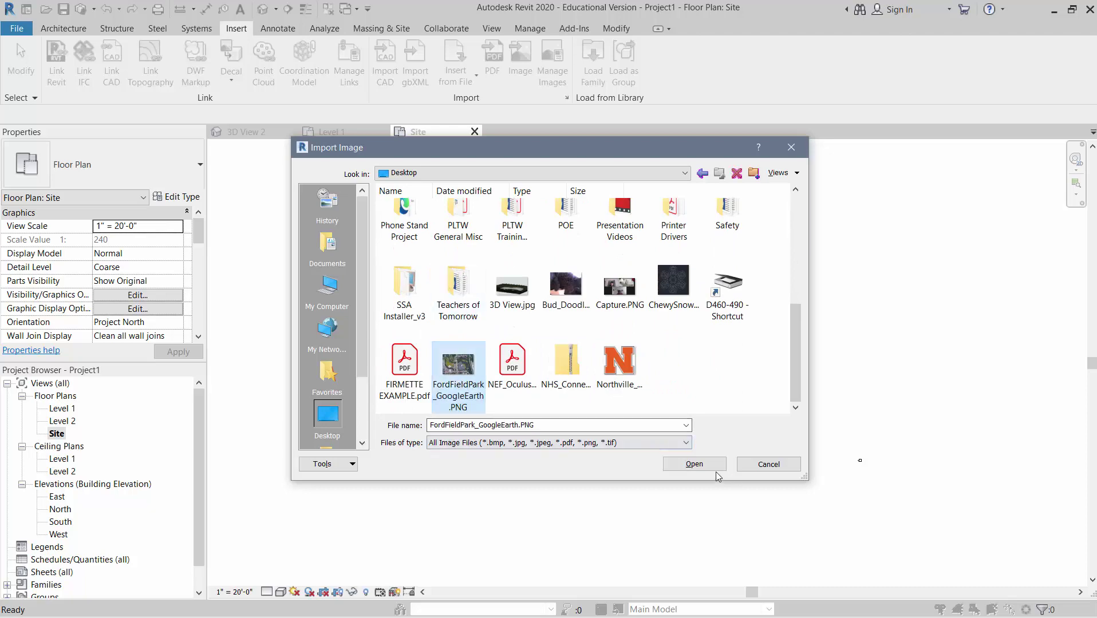
left_click(694, 463)
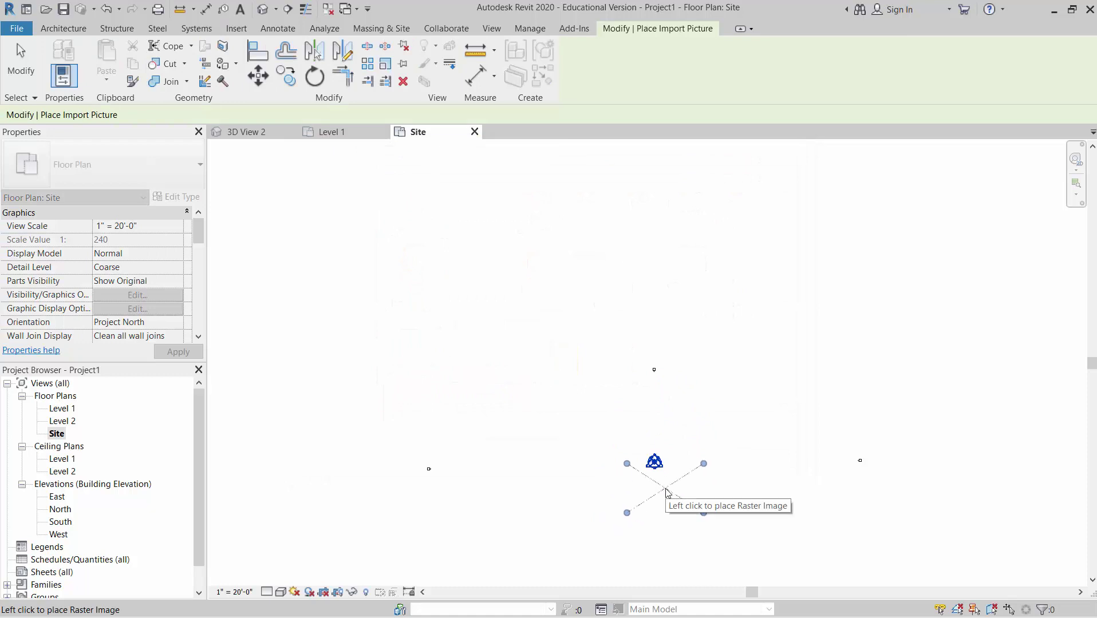
- Place the imported site image centred on the project base point
scroll(656, 464, "up", 2)
scroll(656, 468, "up", 2)
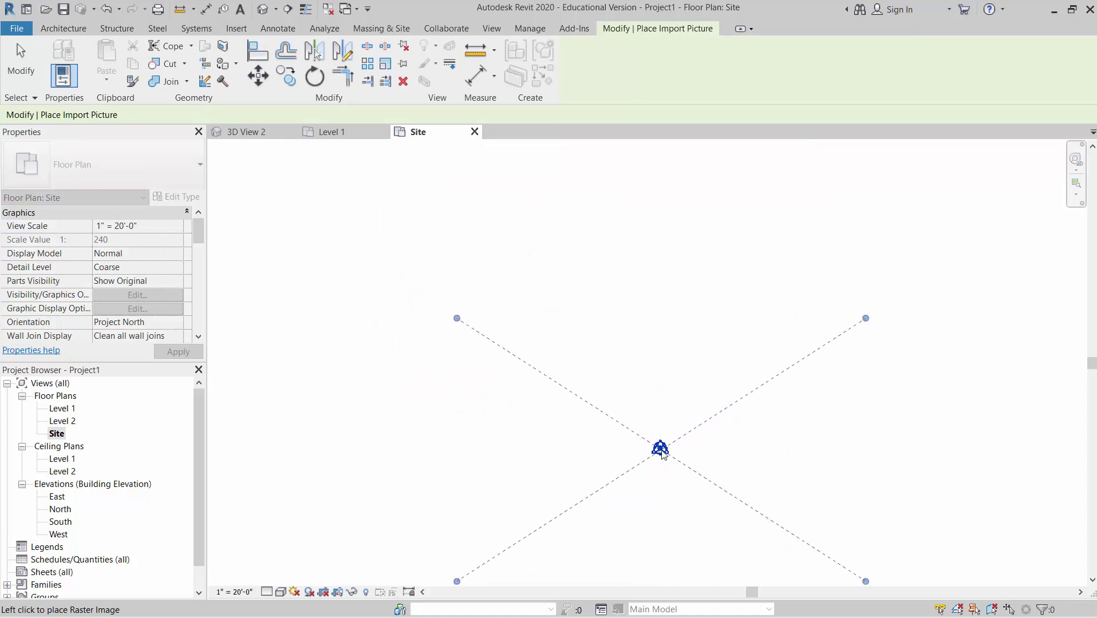
left_click(661, 451)
- Examine the placed site image's extents against the elevation markers and its width, height and scale properties
scroll(790, 463, "down", 4)
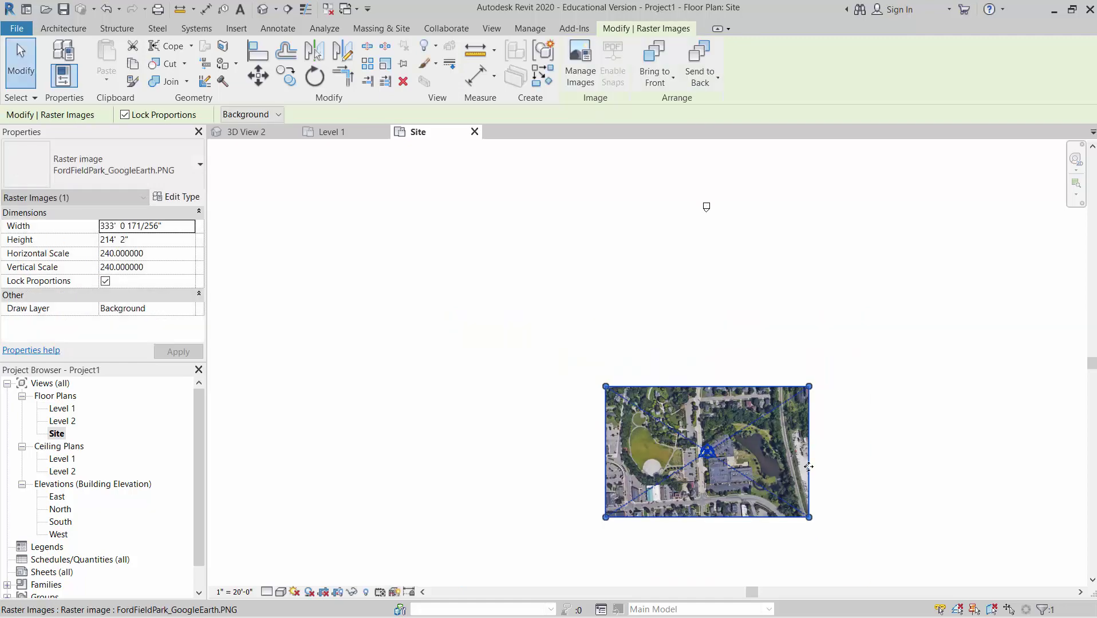
middle_click_drag(870, 493, 763, 352)
scroll(751, 347, "down", 1)
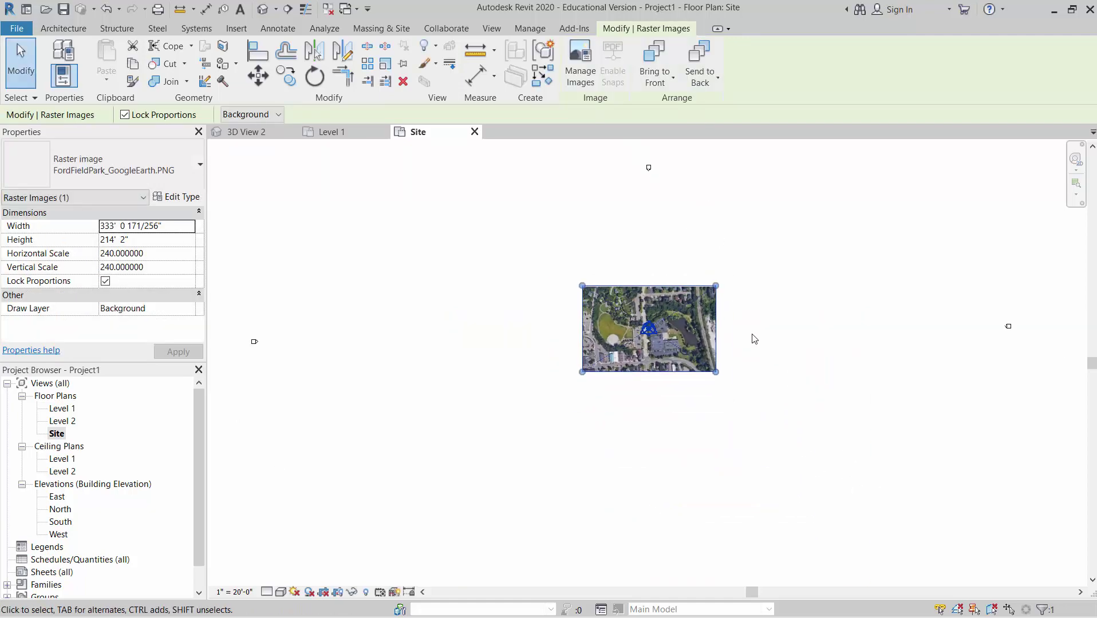
scroll(770, 365, "up", 1)
scroll(705, 339, "up", 2)
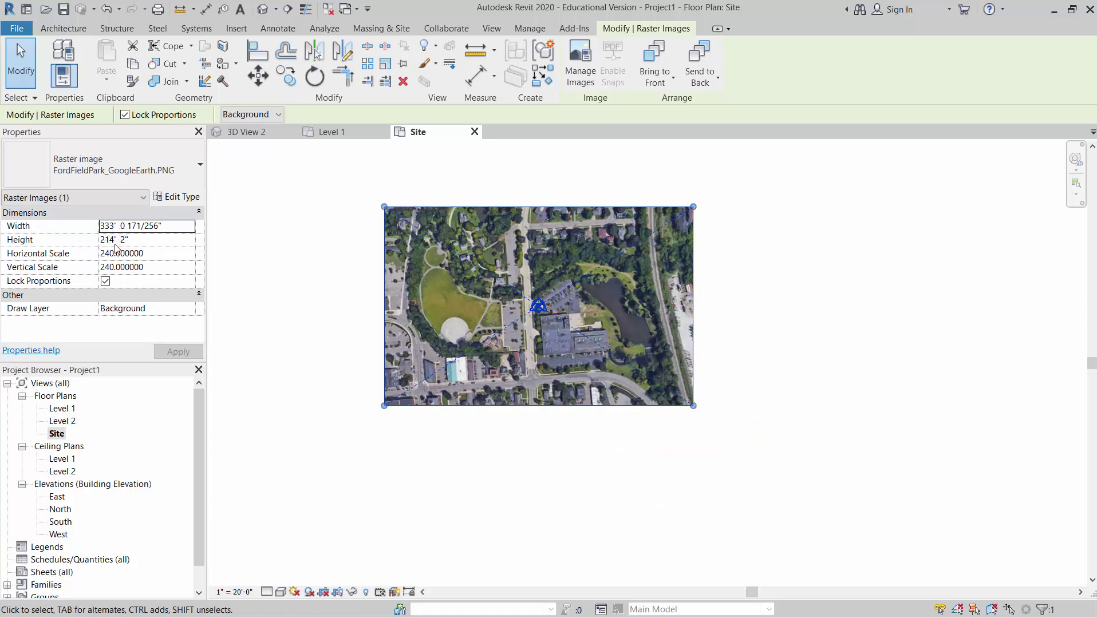
scroll(540, 322, "up", 2)
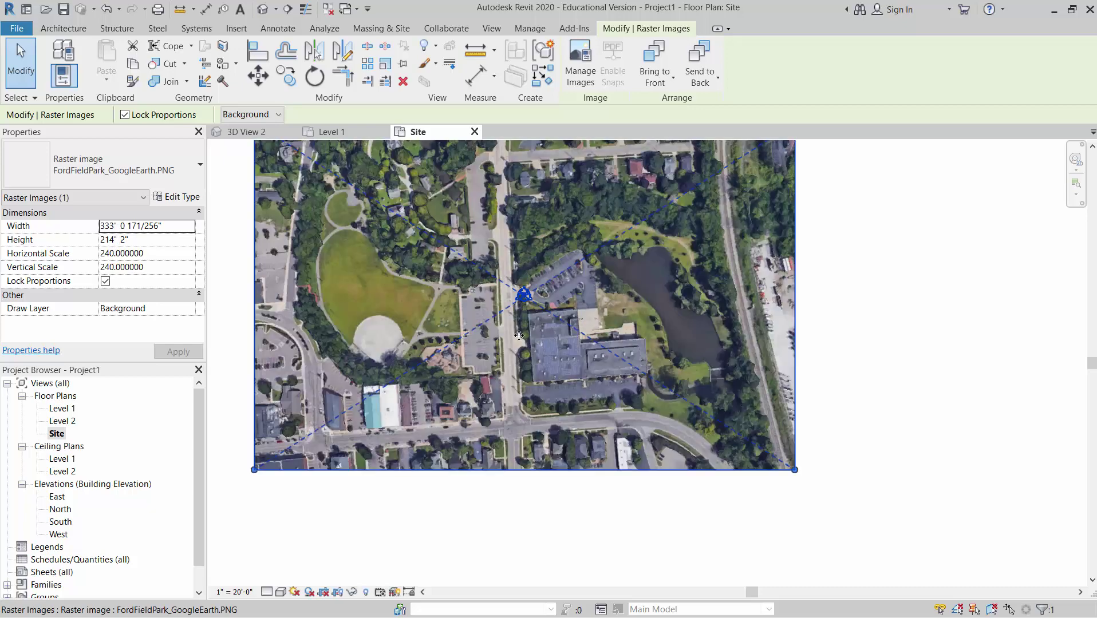
middle_click_drag(547, 337, 673, 382)
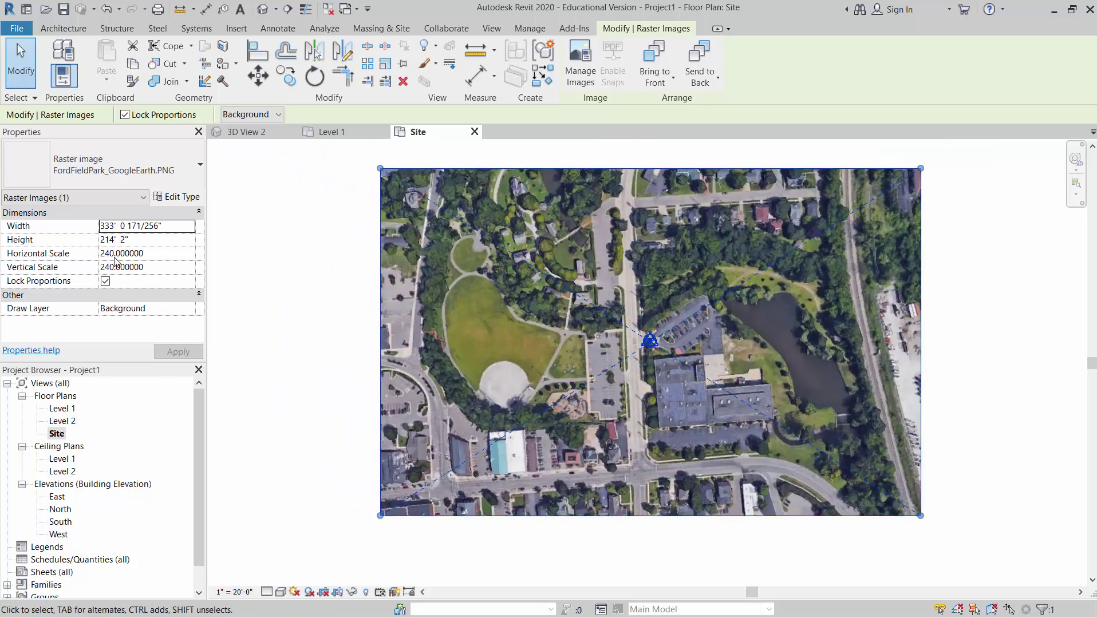
scroll(607, 369, "up", 3)
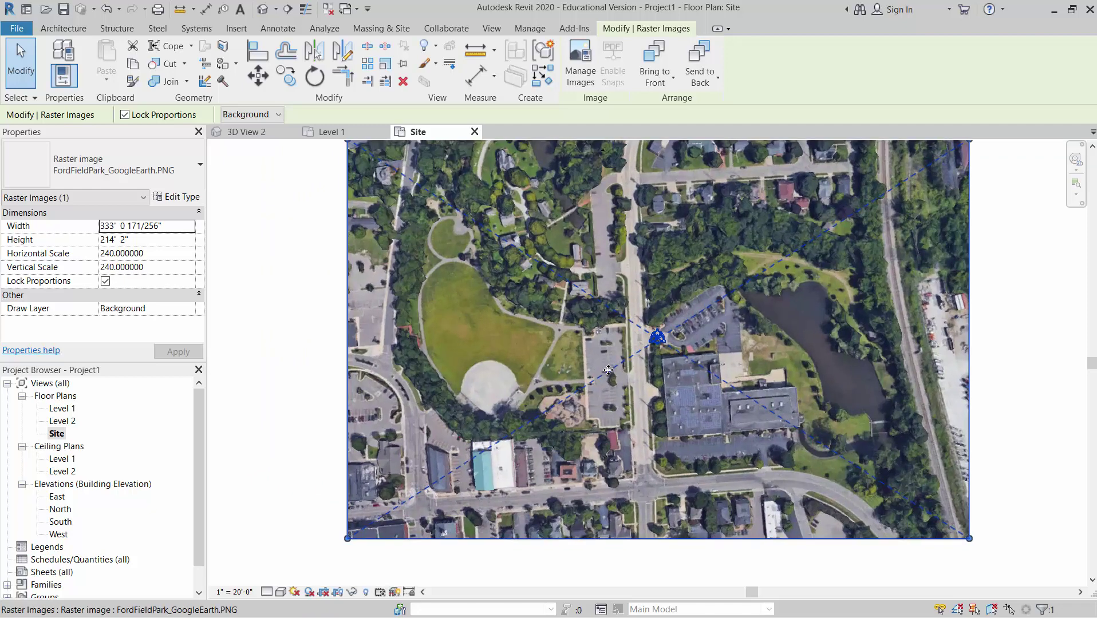
scroll(786, 358, "down", 5)
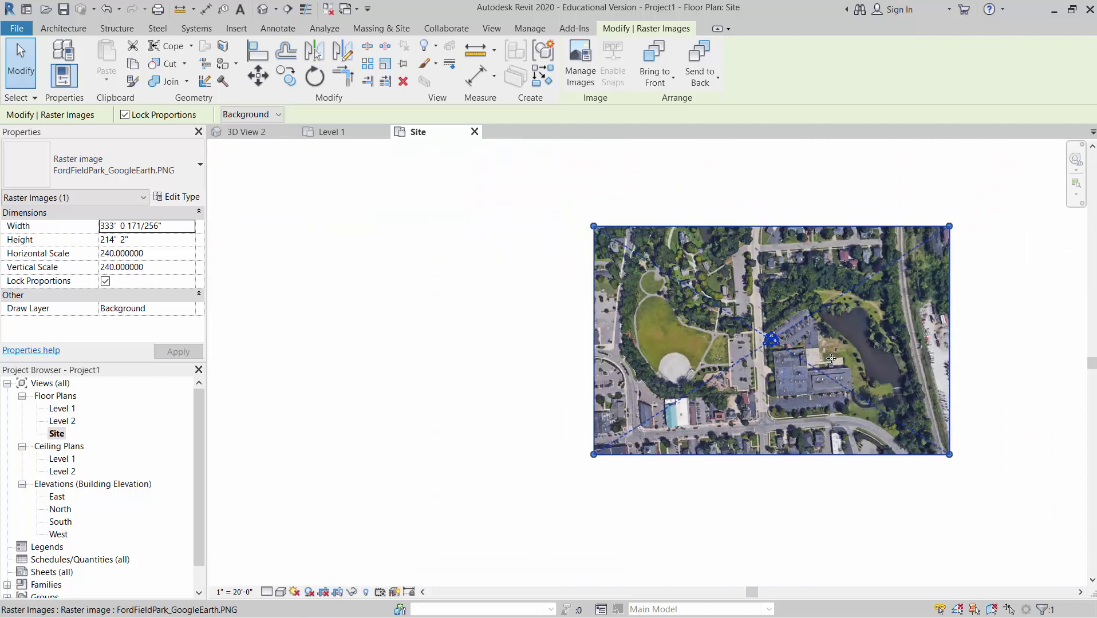
- Measure the west edge of the parking lot beside the park's playground on the site image, from north end to south end
left_click(1002, 397)
middle_click_drag(1002, 396, 816, 377)
scroll(688, 361, "up", 4)
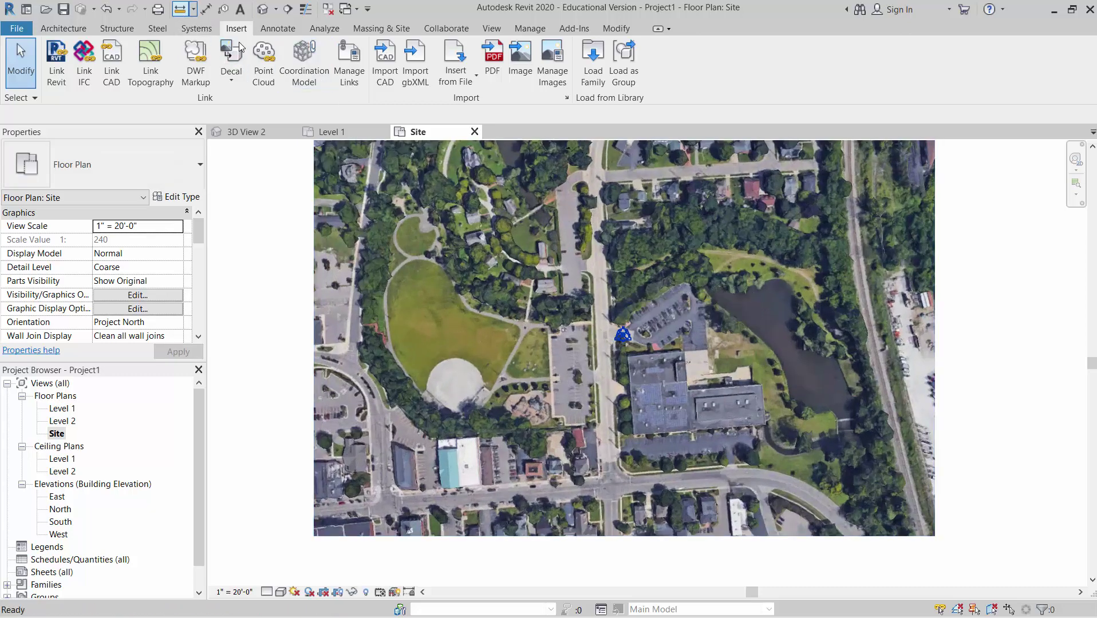
key("m")
key("e")
scroll(554, 342, "up", 3)
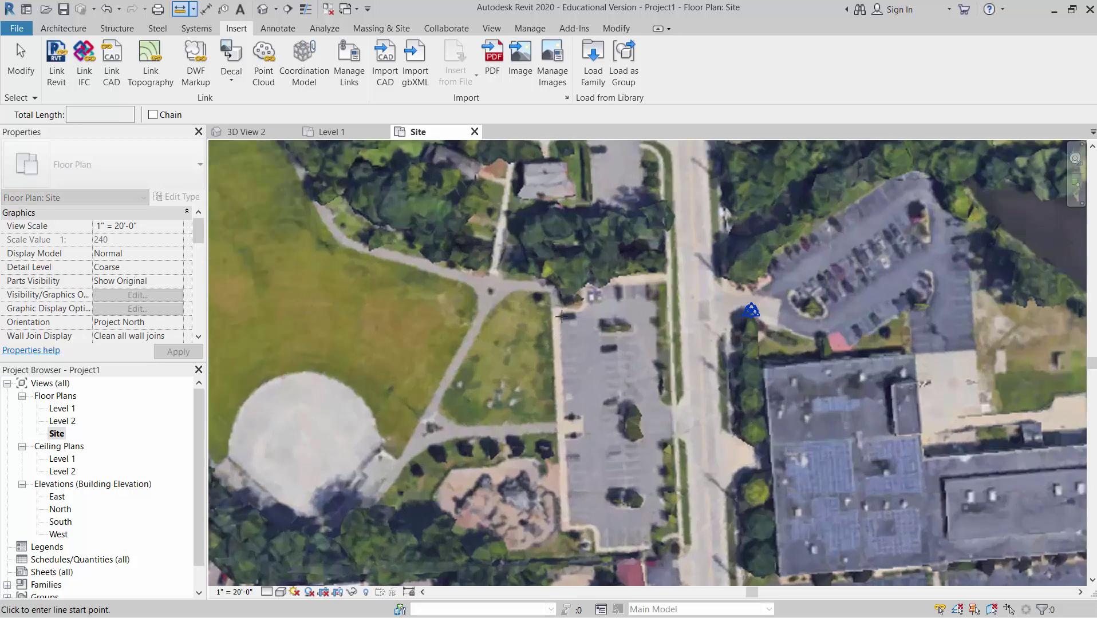
left_click(559, 313)
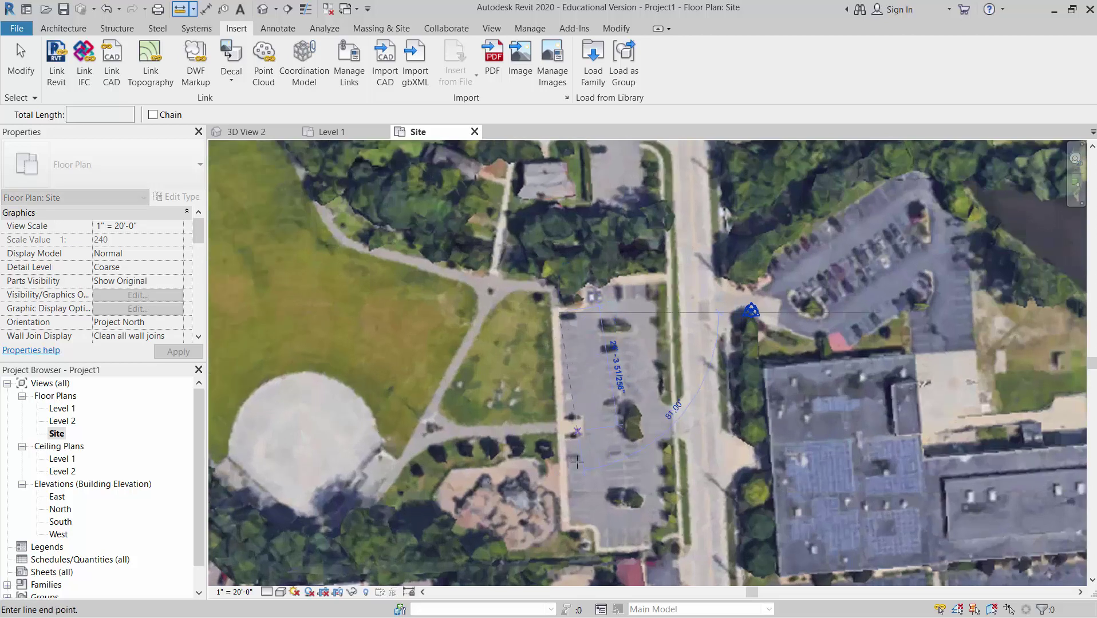
left_click(570, 526)
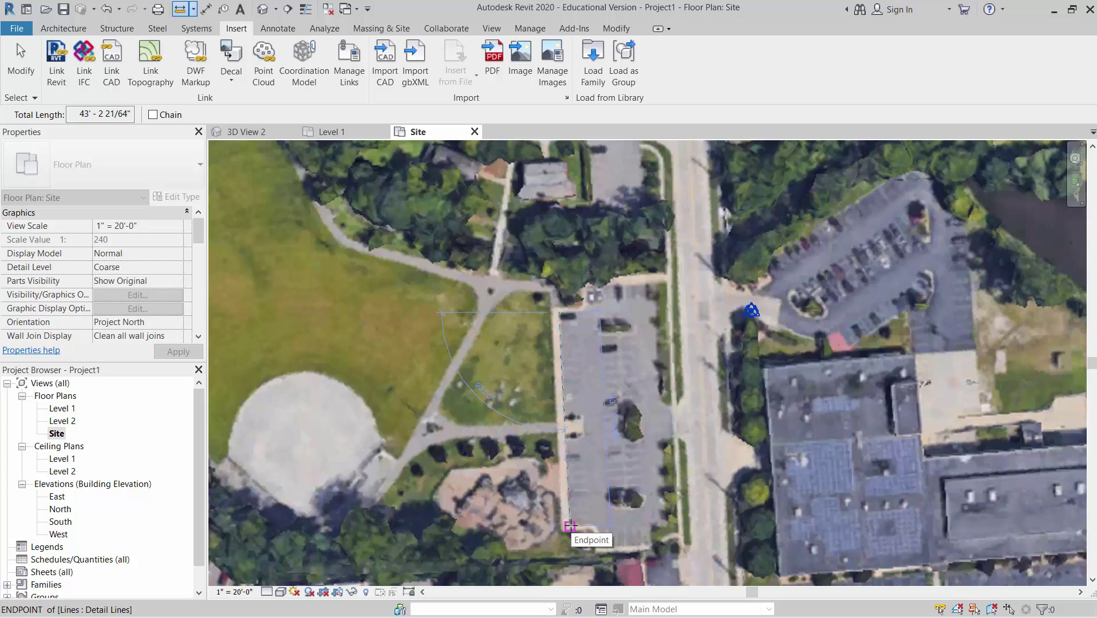
key("Escape")
key("Escape")
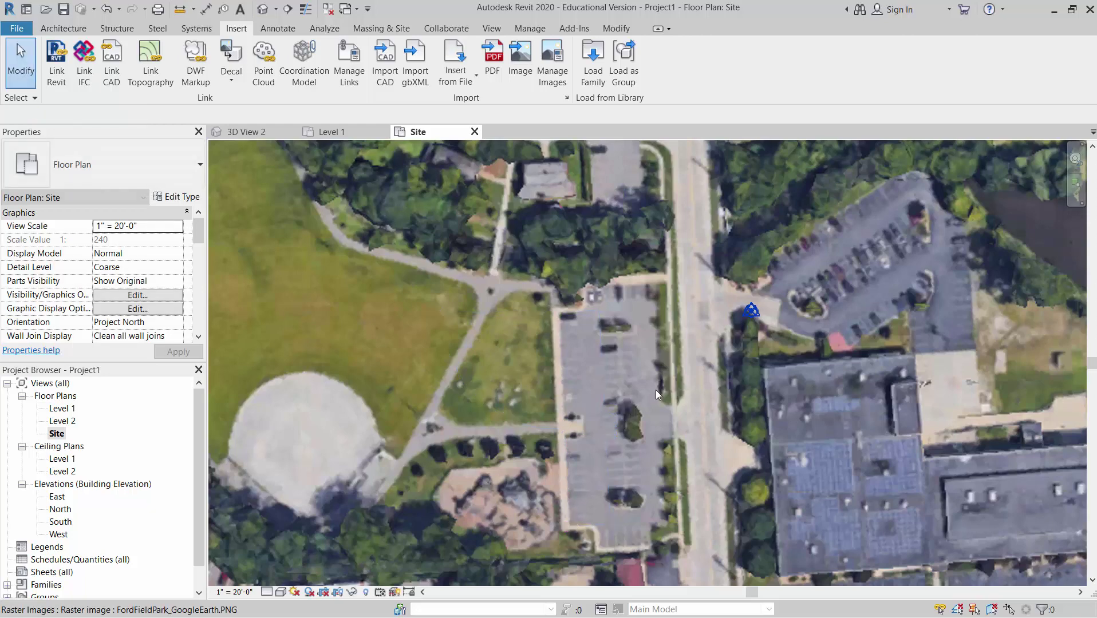
- Switch to Google Earth and measure the real length of the same west parking-lot edge beside the playground
scroll(493, 486, "down", 6)
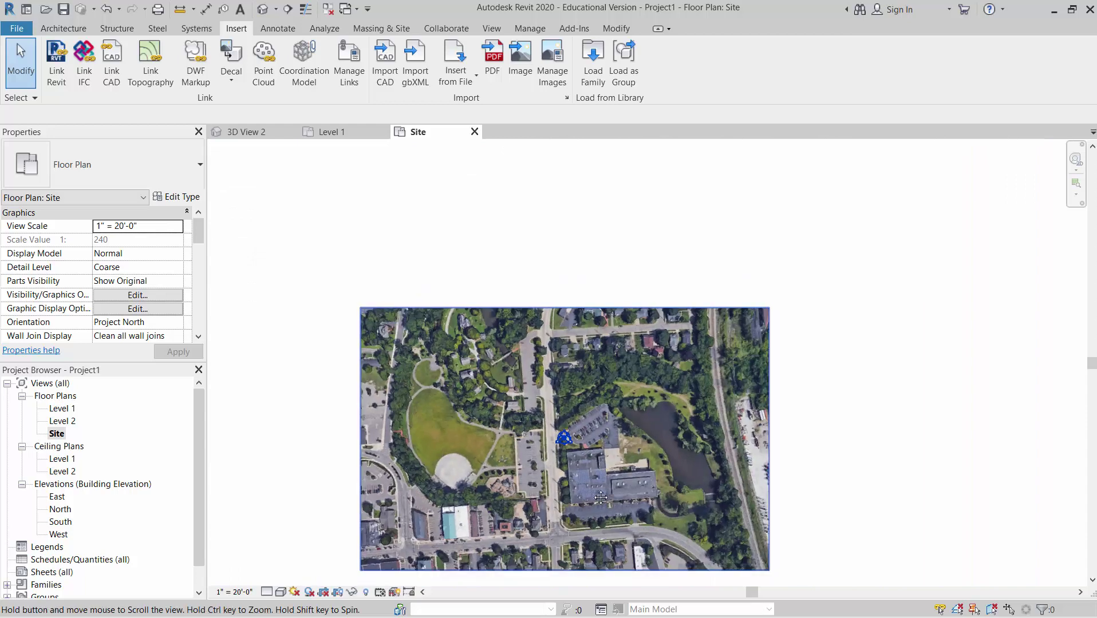
middle_click_drag(600, 494, 584, 431)
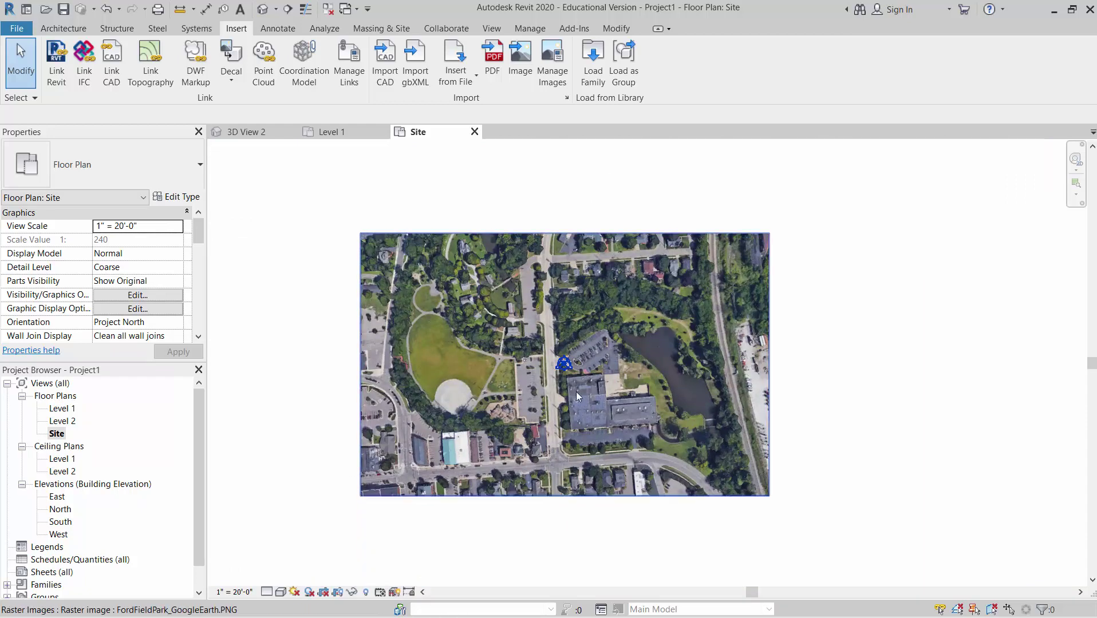
key("alt+Tab")
key("alt+Tab")
key("alt+Tab")
key("alt+Tab")
key("alt+Tab")
key("alt+Tab")
key("alt+Tab")
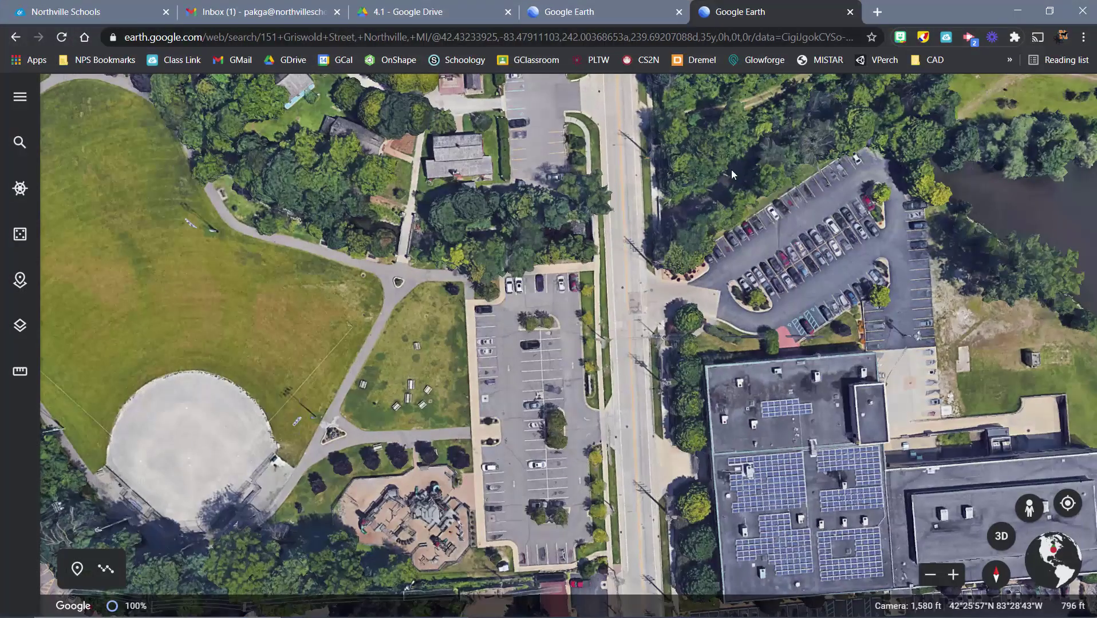
left_click(19, 373)
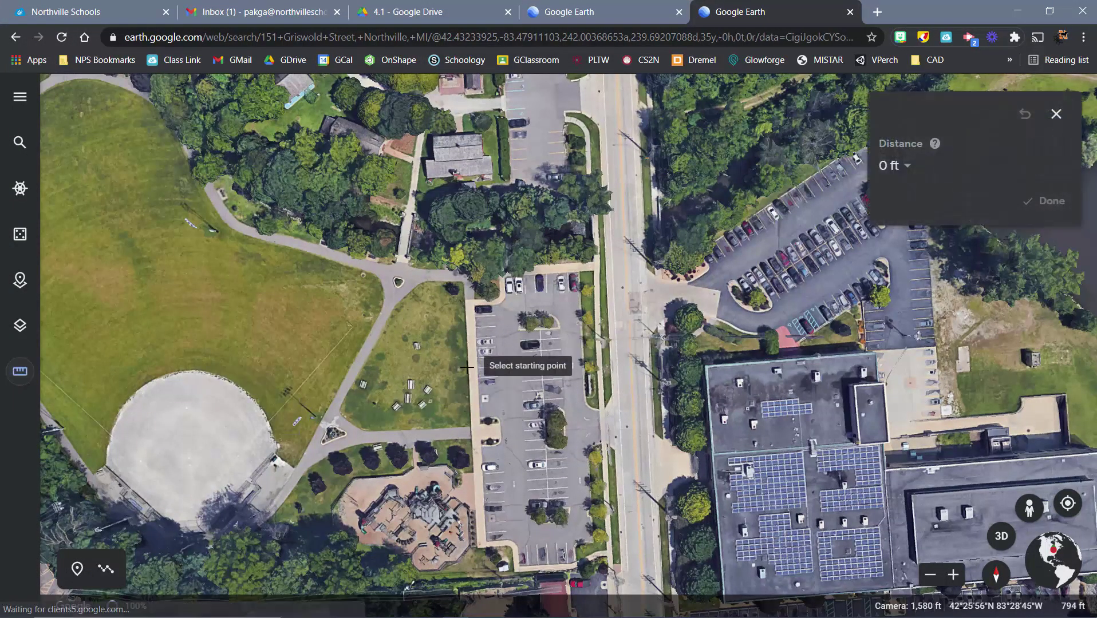
left_click(474, 306)
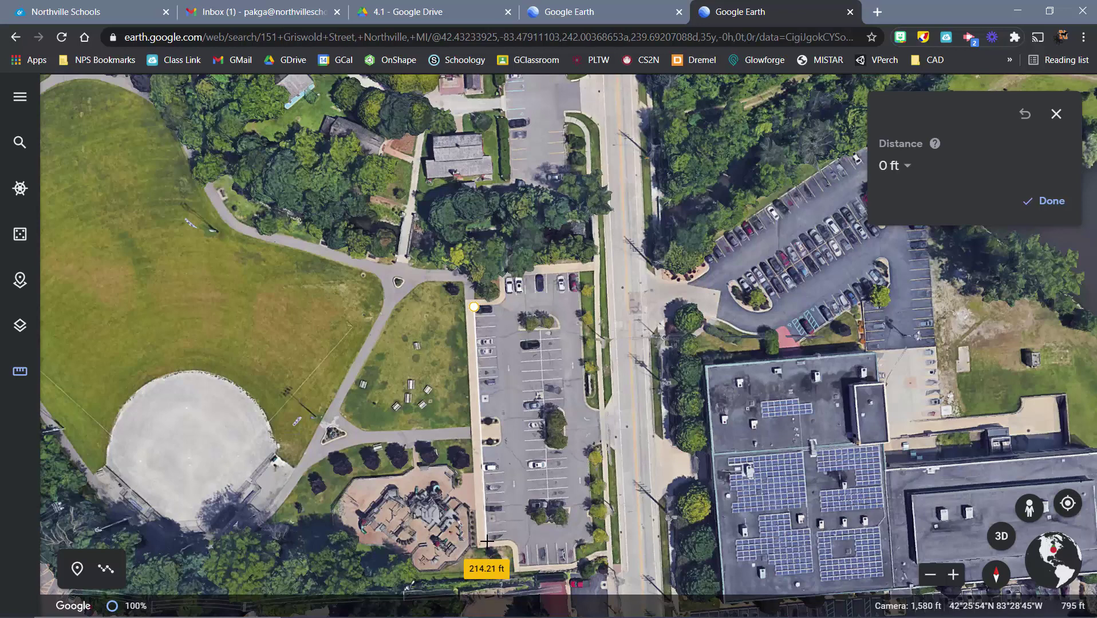
key("Escape")
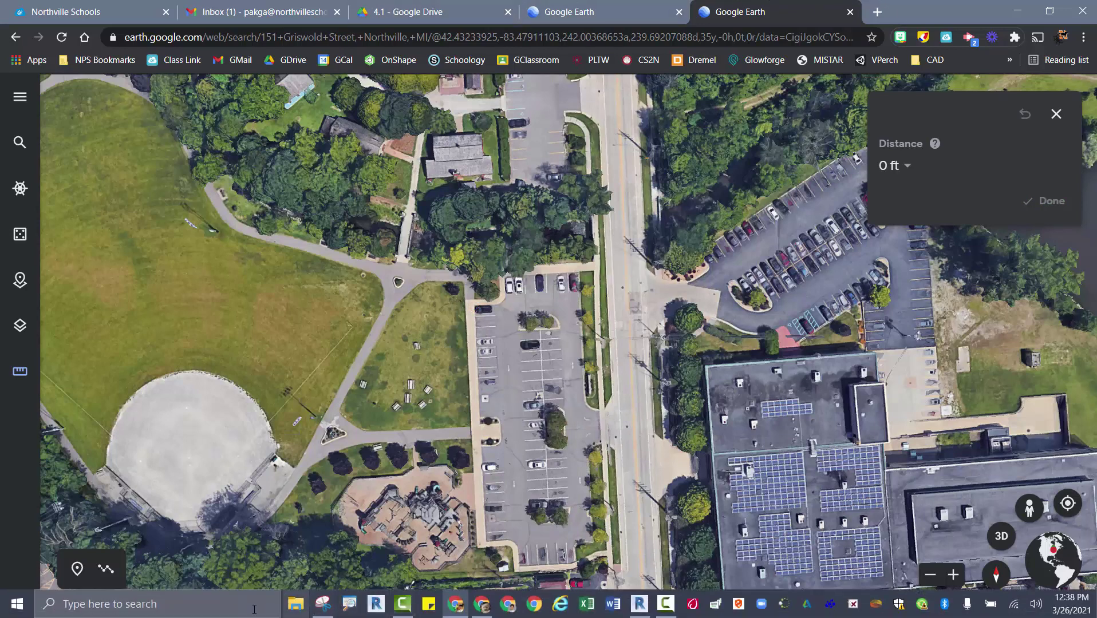
- Open the Windows Calculator and move its window clear of the parking lot and the distance read-out
left_click(231, 605)
type("calculat")
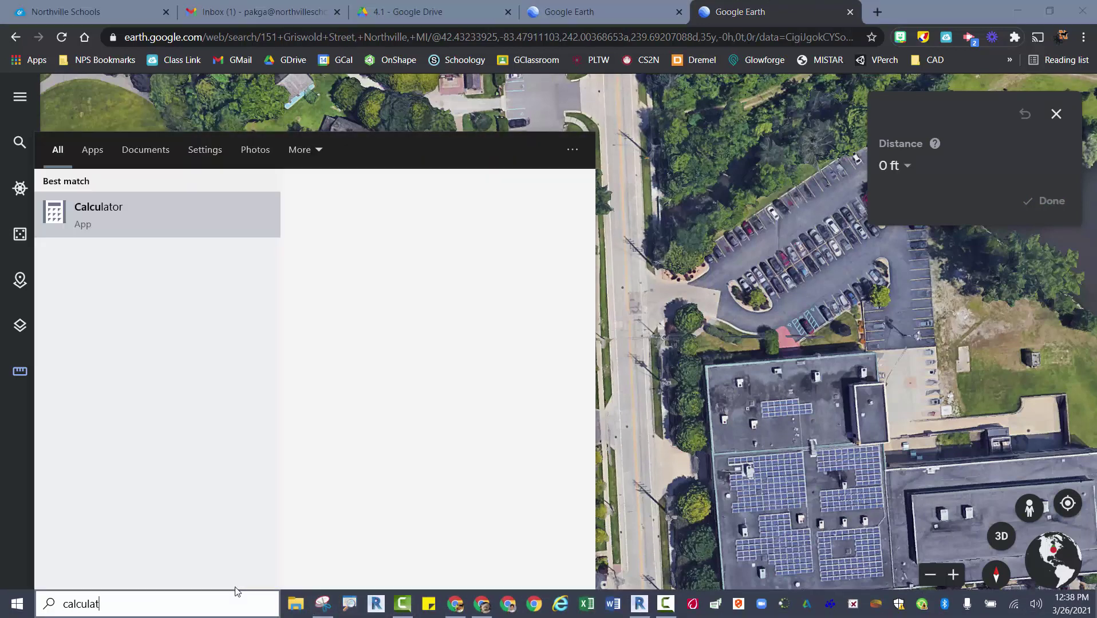
left_click(182, 213)
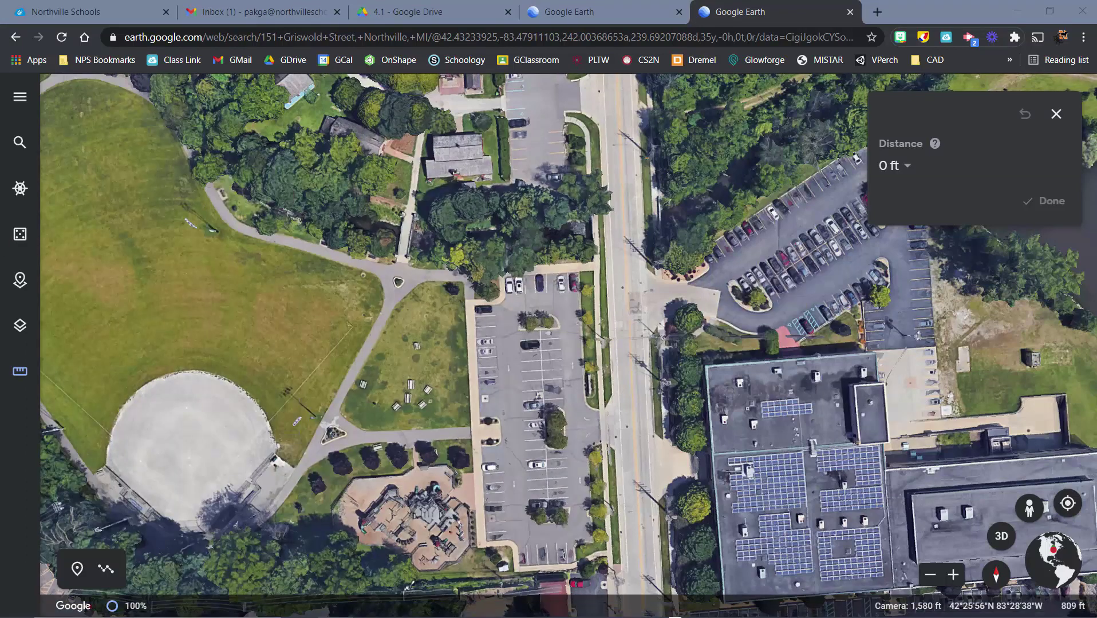
left_click_drag(612, 122, 302, 106)
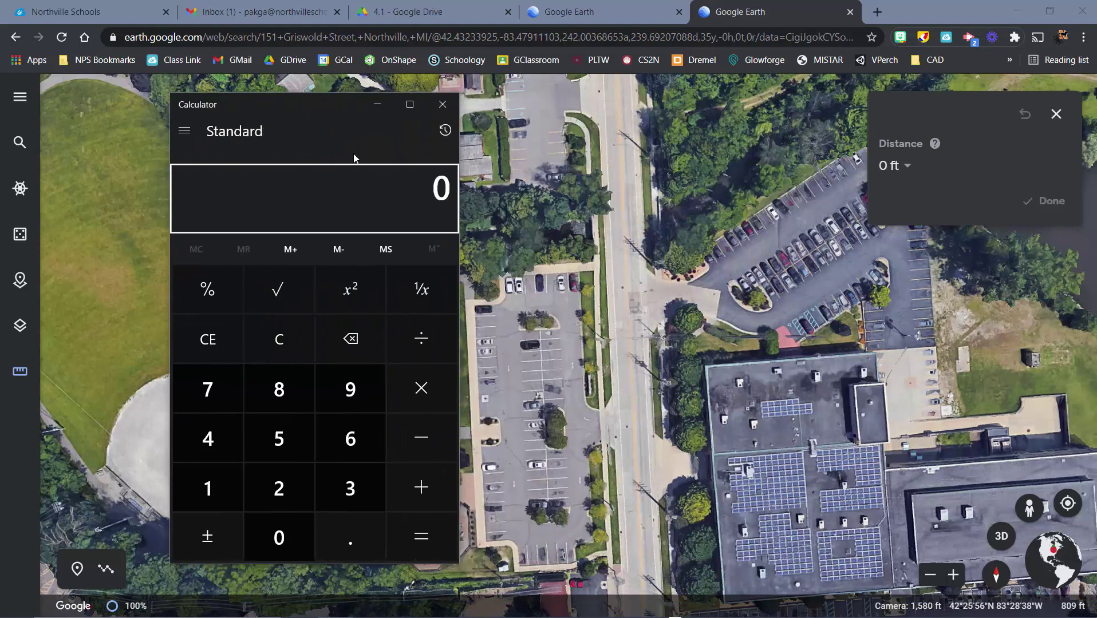
- Calculate the image scale factor by dividing 214 by 44
left_click(285, 498)
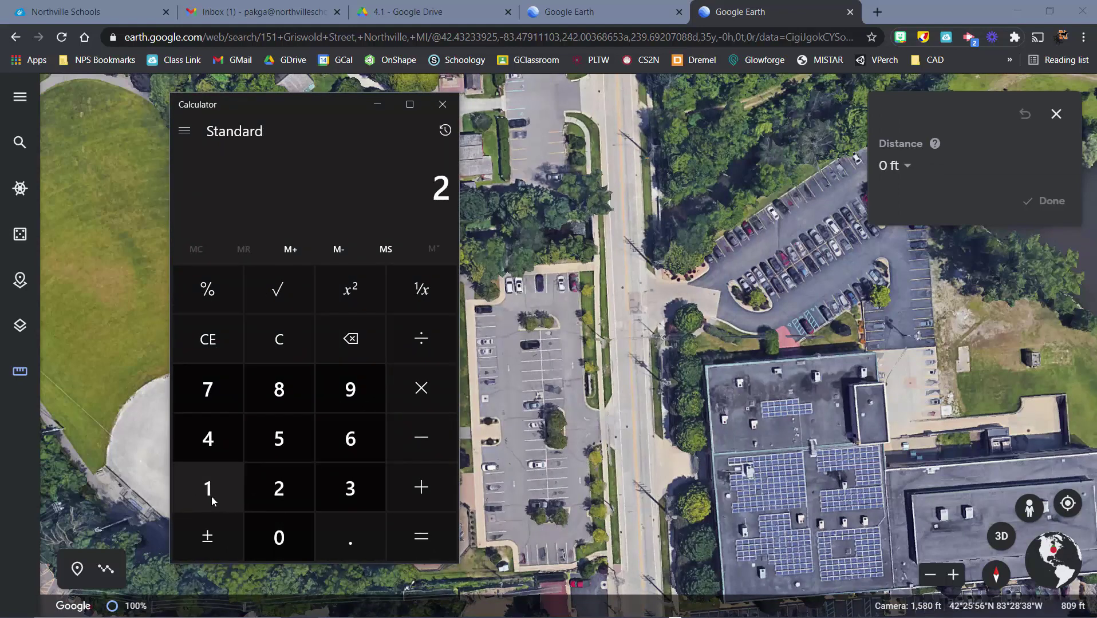
left_click(208, 488)
left_click(208, 438)
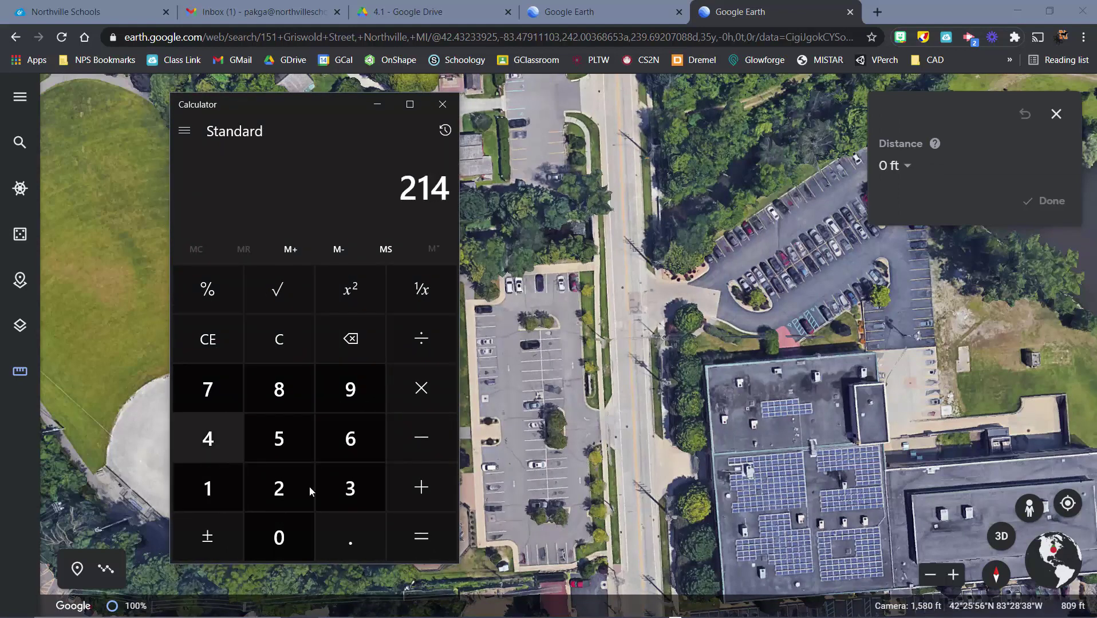
left_click(429, 348)
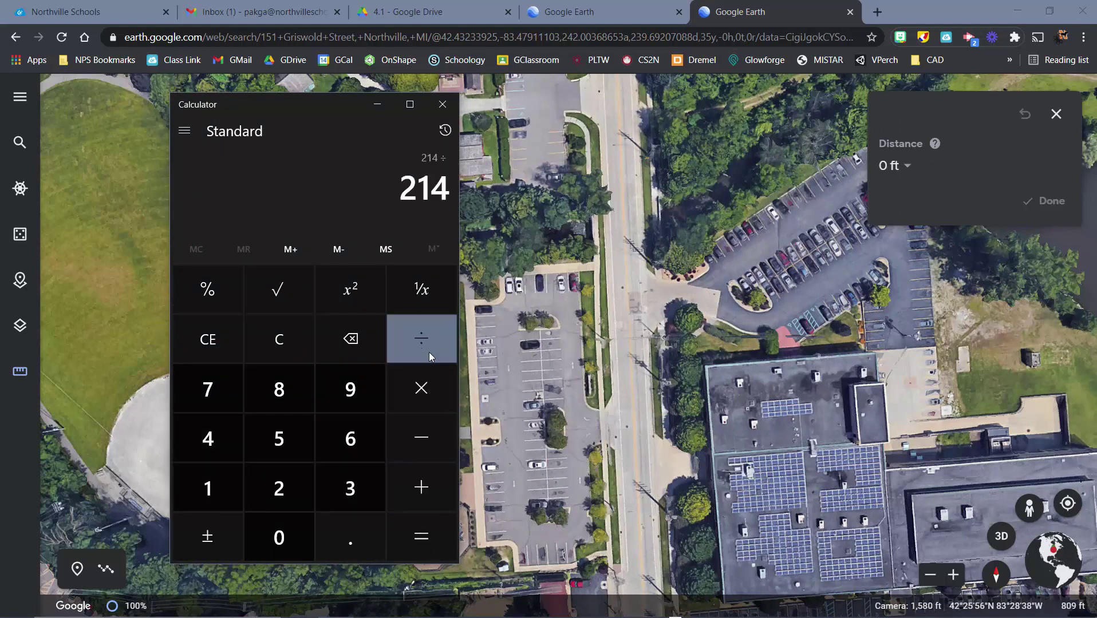
left_click(223, 442)
left_click(232, 444)
left_click(418, 544)
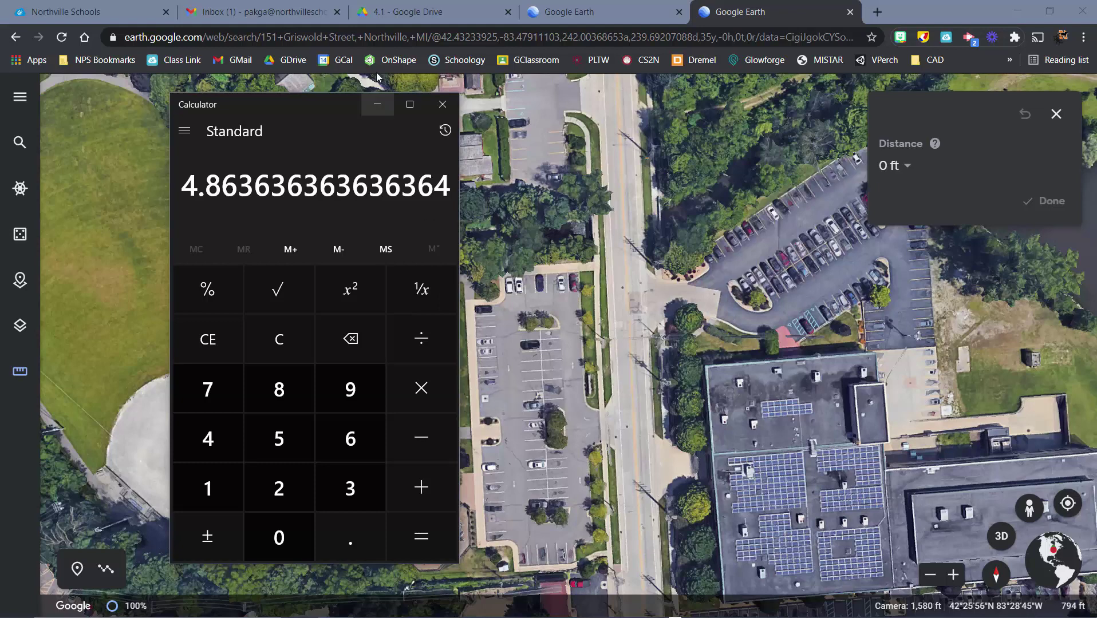
- Switch to Revit with the Calculator out of the way and select the Ford Field Park image on the Site plan
left_click(377, 104)
mouse_move(473, 608)
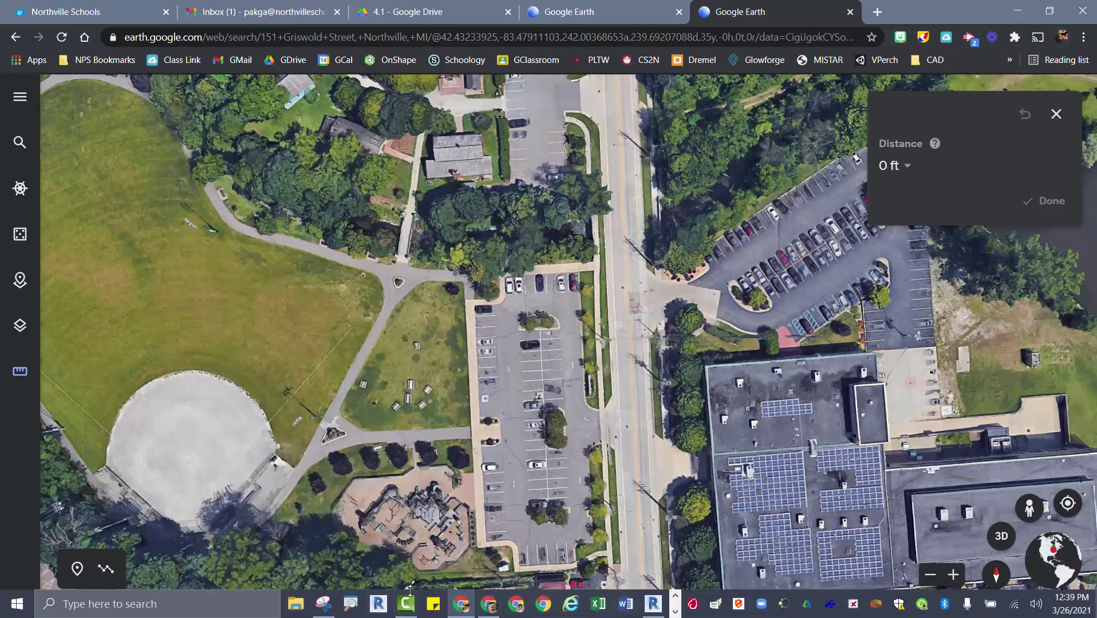
key("alt+Tab")
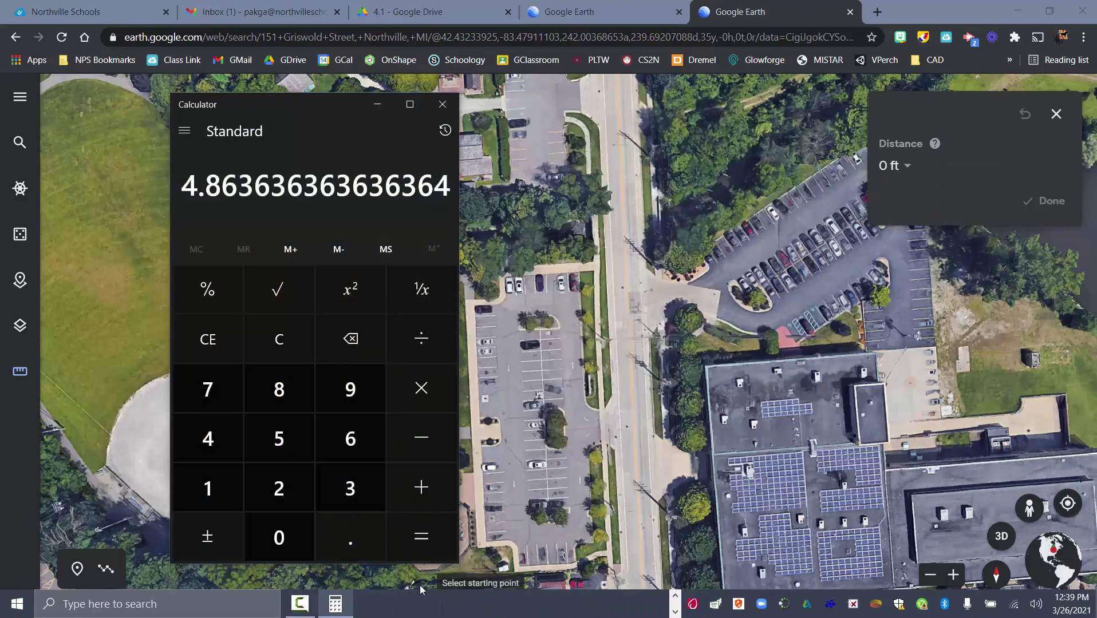
key("alt+Tab")
left_click(1016, 8)
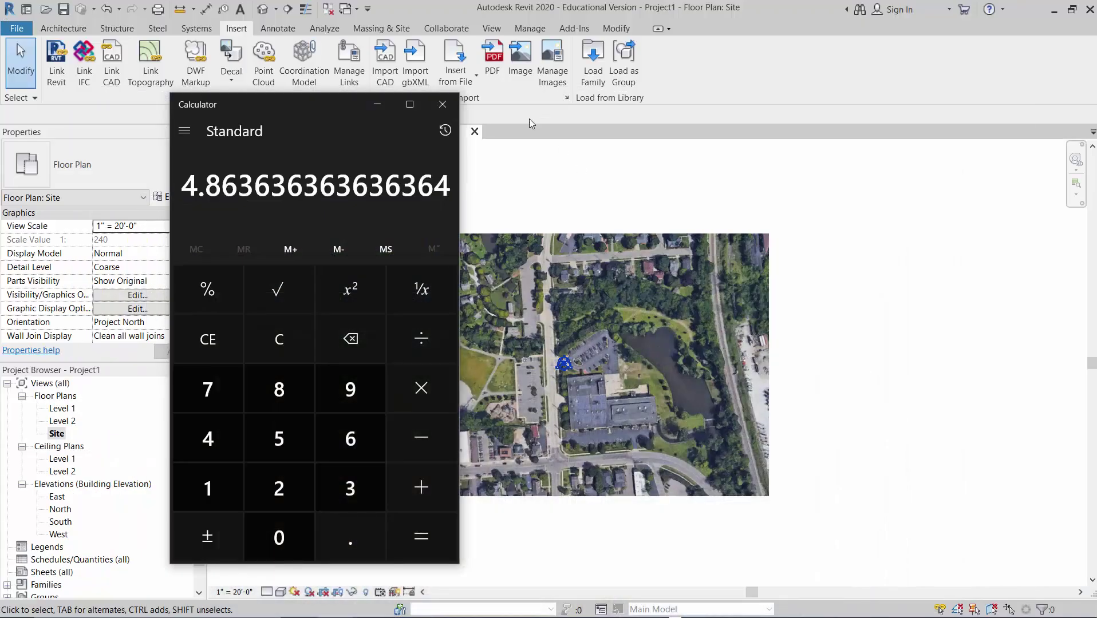
left_click(413, 102)
scroll(511, 414, "up", 1)
scroll(527, 411, "down", 3)
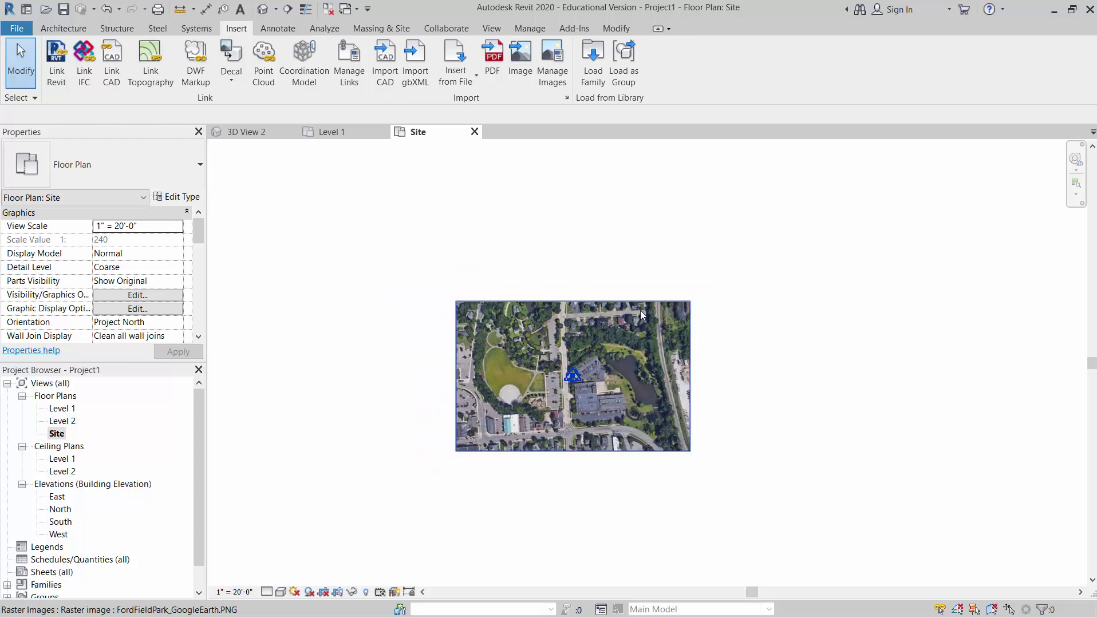
left_click(610, 306)
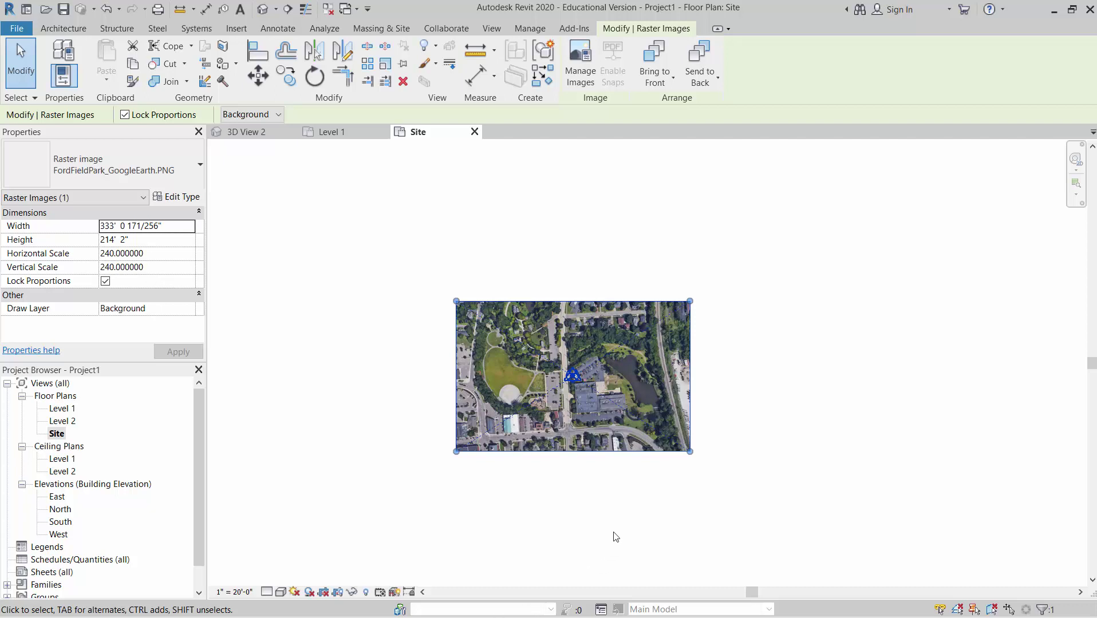
- Calculate the new image scale by multiplying 240 by 4.86 in the Calculator, and close the Calculator
key("alt+Tab")
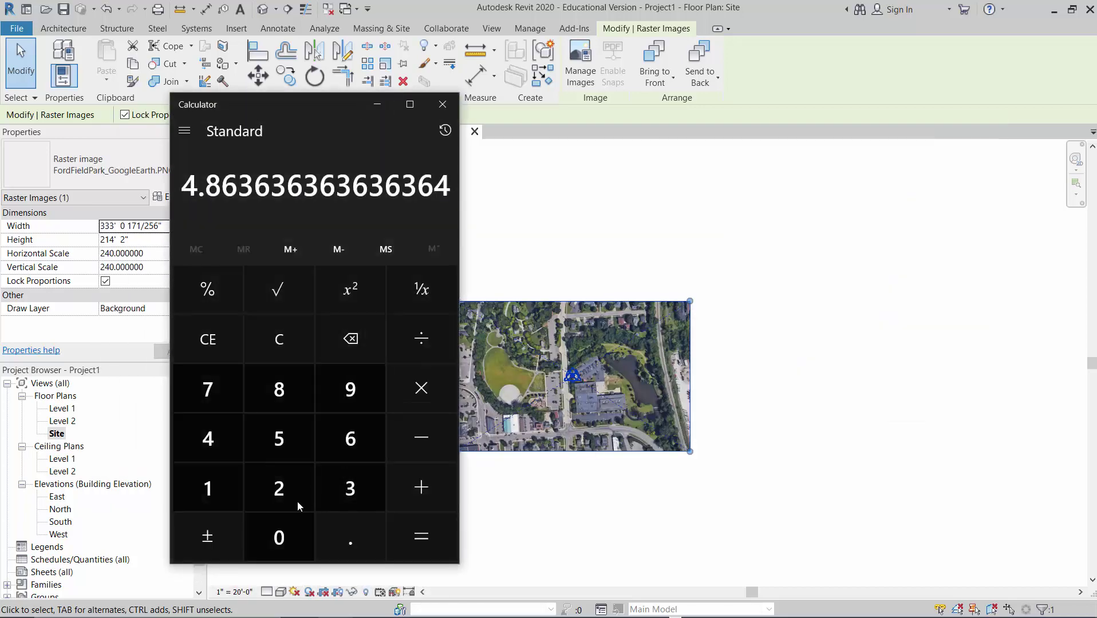
left_click(279, 488)
left_click(208, 438)
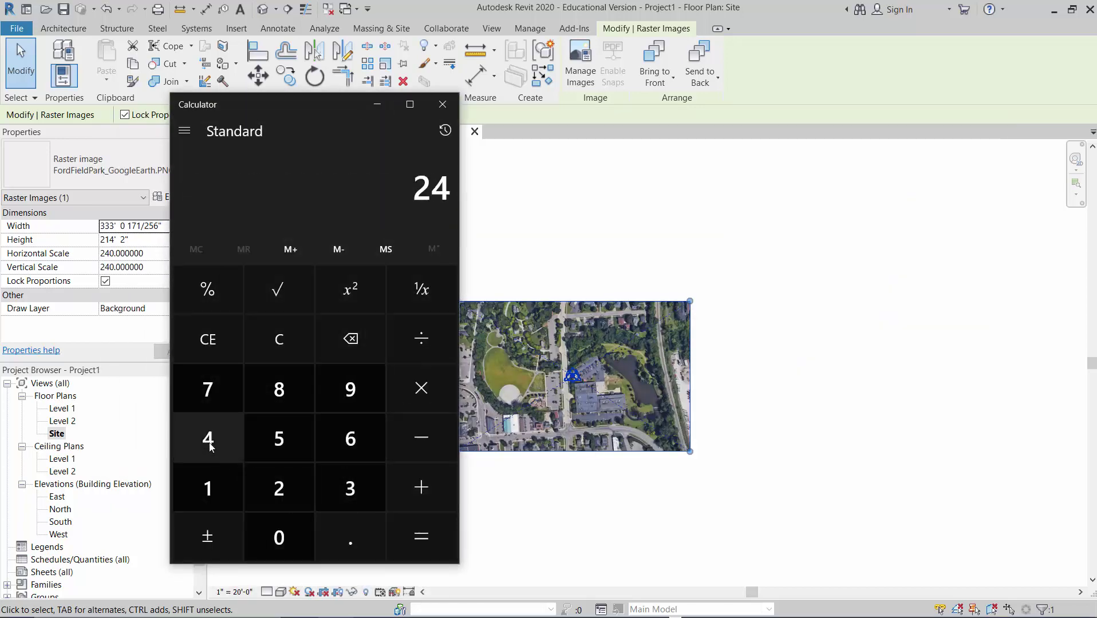
left_click(274, 554)
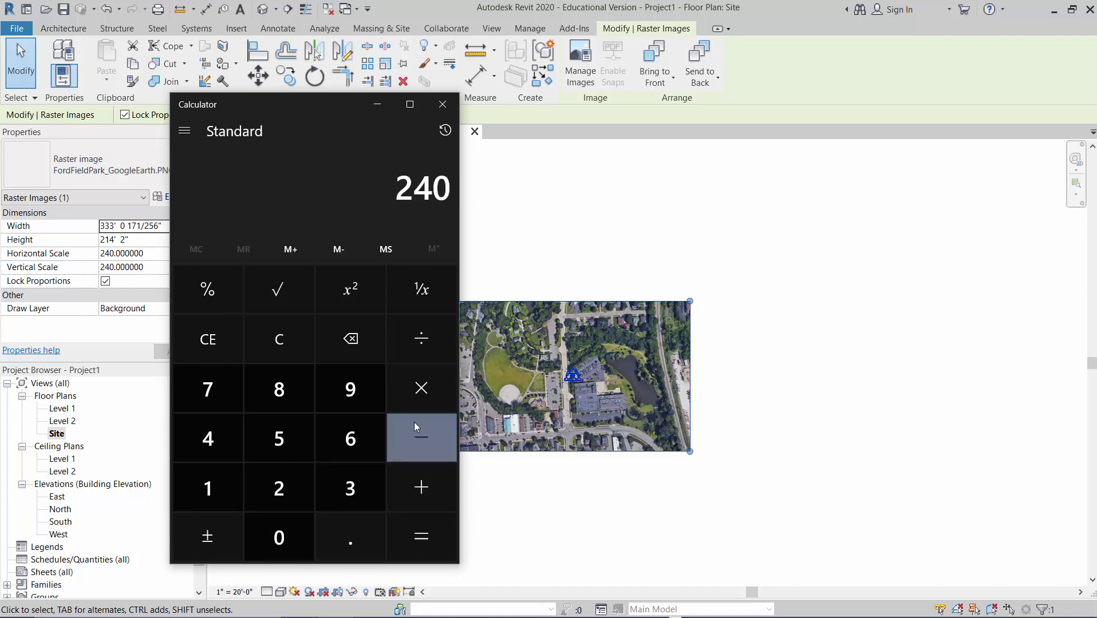
left_click(421, 388)
left_click(209, 439)
left_click(350, 537)
left_click(279, 390)
left_click(347, 442)
left_click(432, 535)
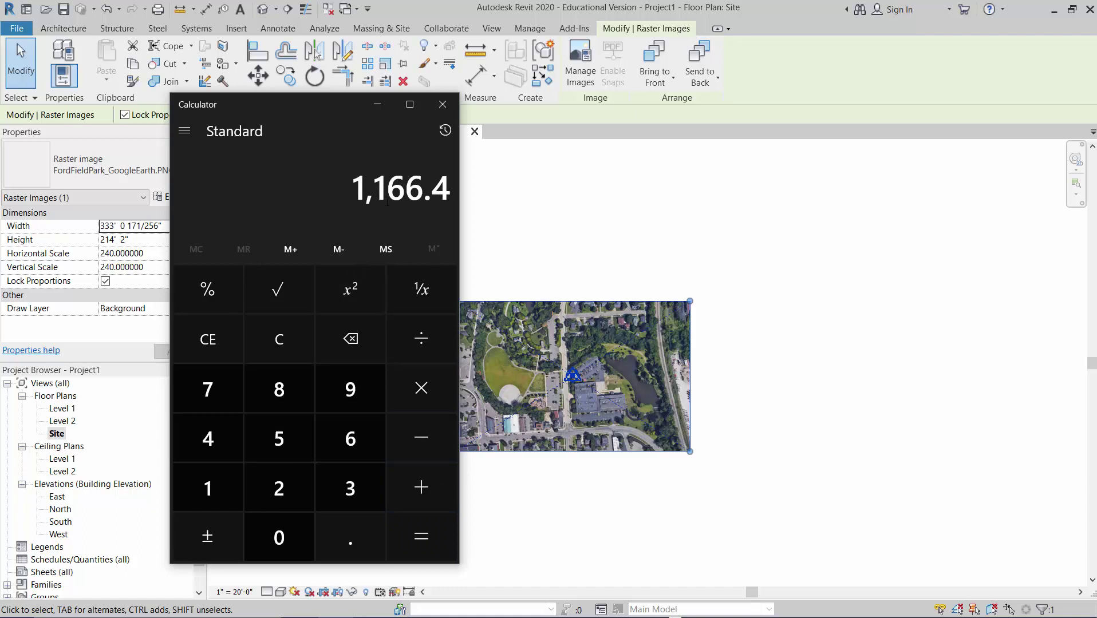
left_click(442, 104)
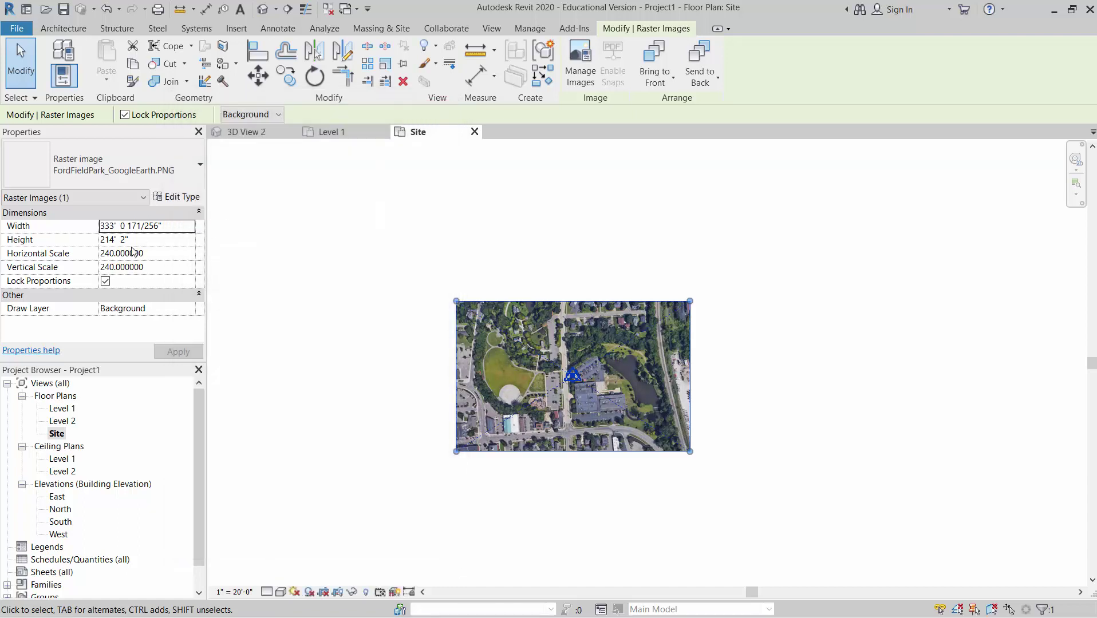
- Set the site image's horizontal scale to 1166.4 and apply it with the proportions locked
double_click(109, 247)
type("1166.")
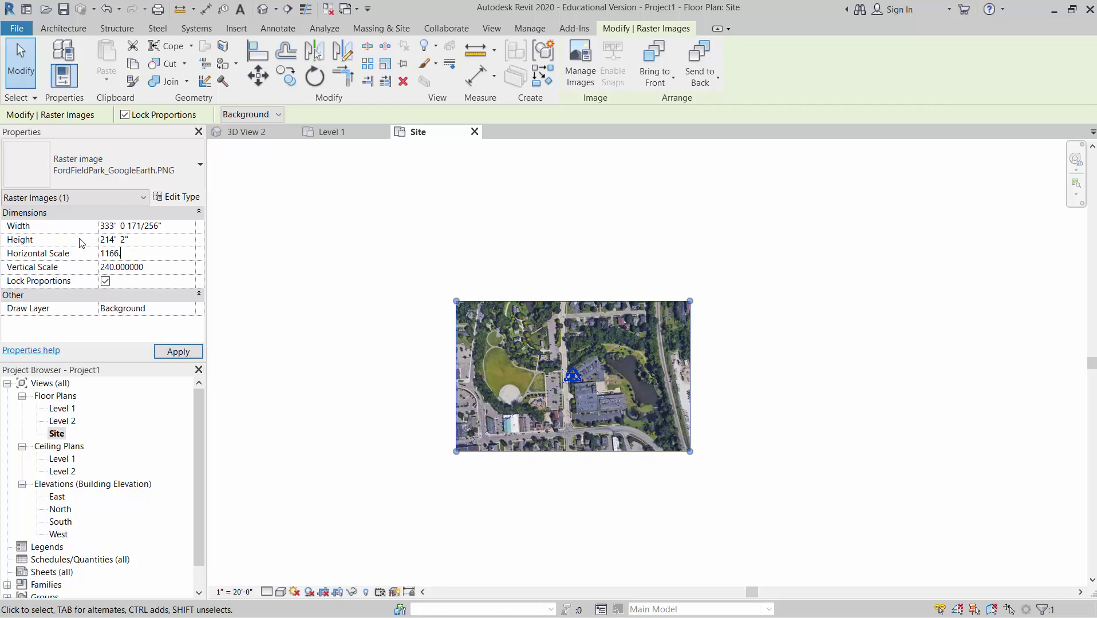
left_click(178, 352)
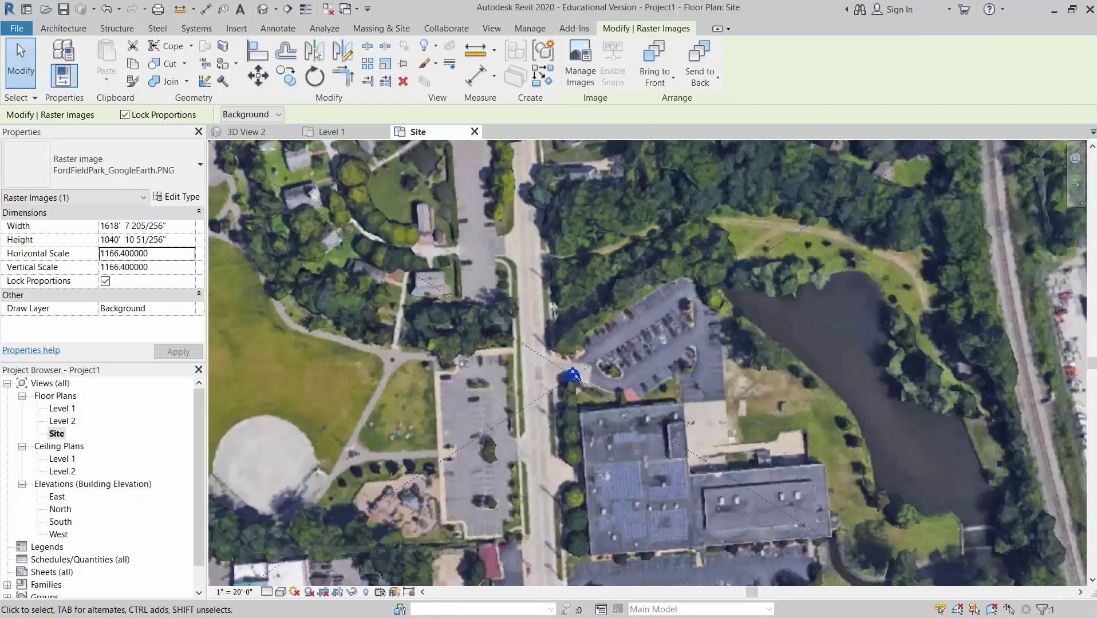
key("alt+Tab")
key("alt+Tab")
key("alt+Tab")
key("alt+Tab")
key("alt+Tab")
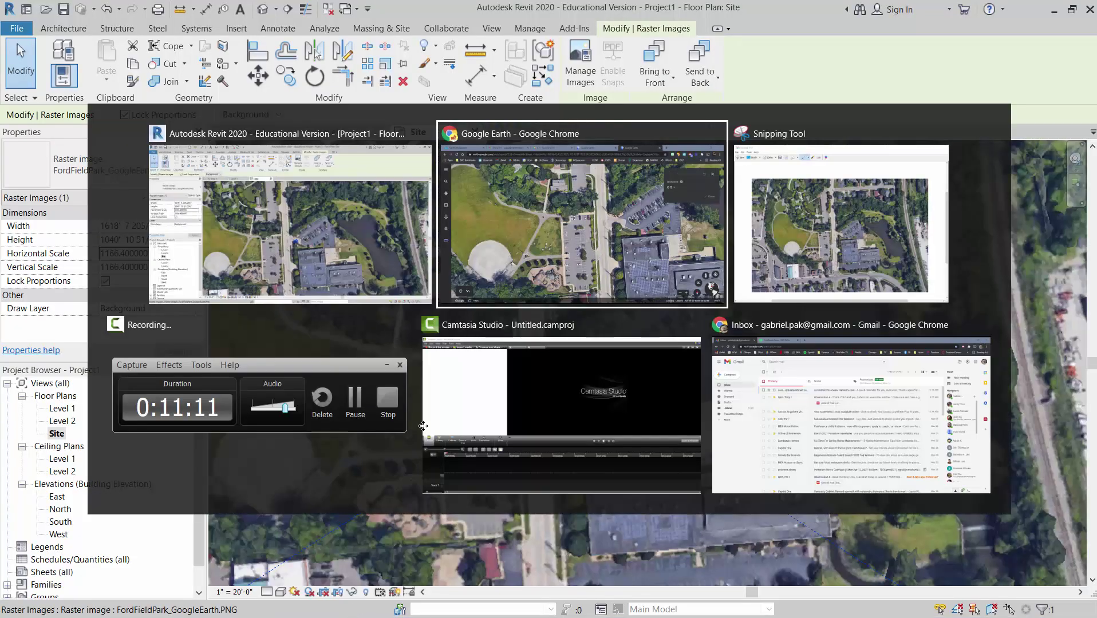
key("Escape")
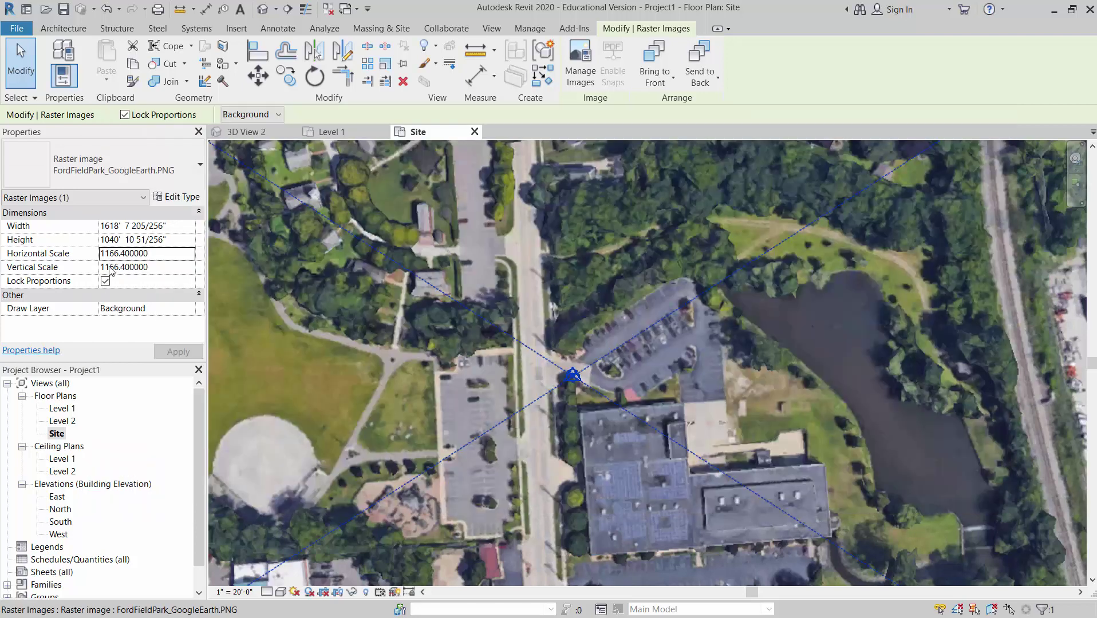
- Measure the west edge of the parking lot beside the playground on the rescaled image, from north end to south end
scroll(722, 359, "down", 8)
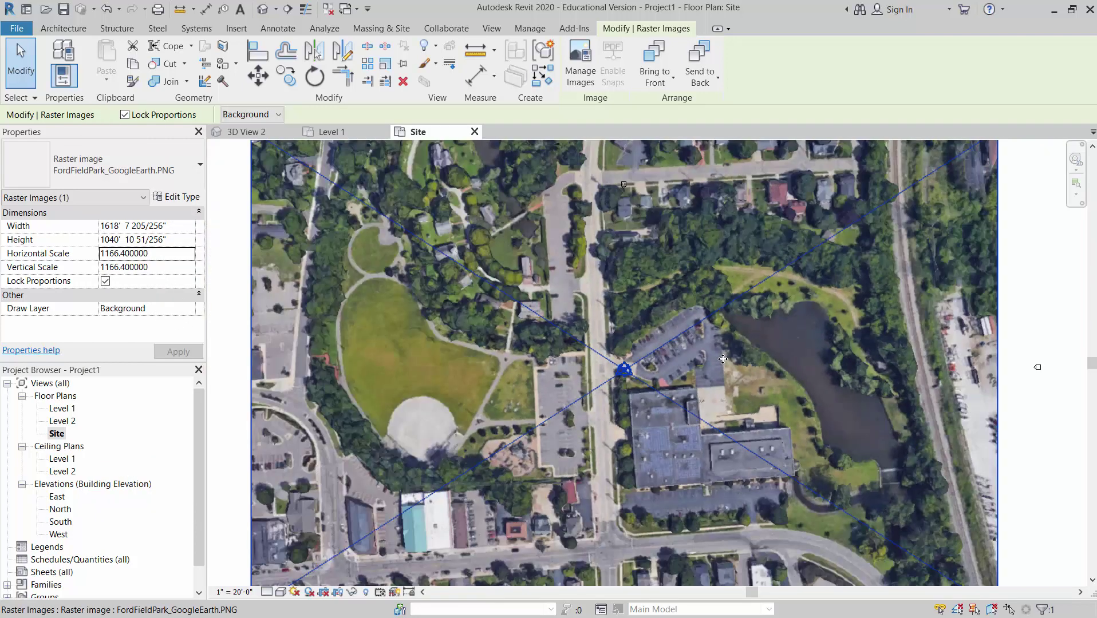
left_click(886, 395)
scroll(670, 364, "up", 7)
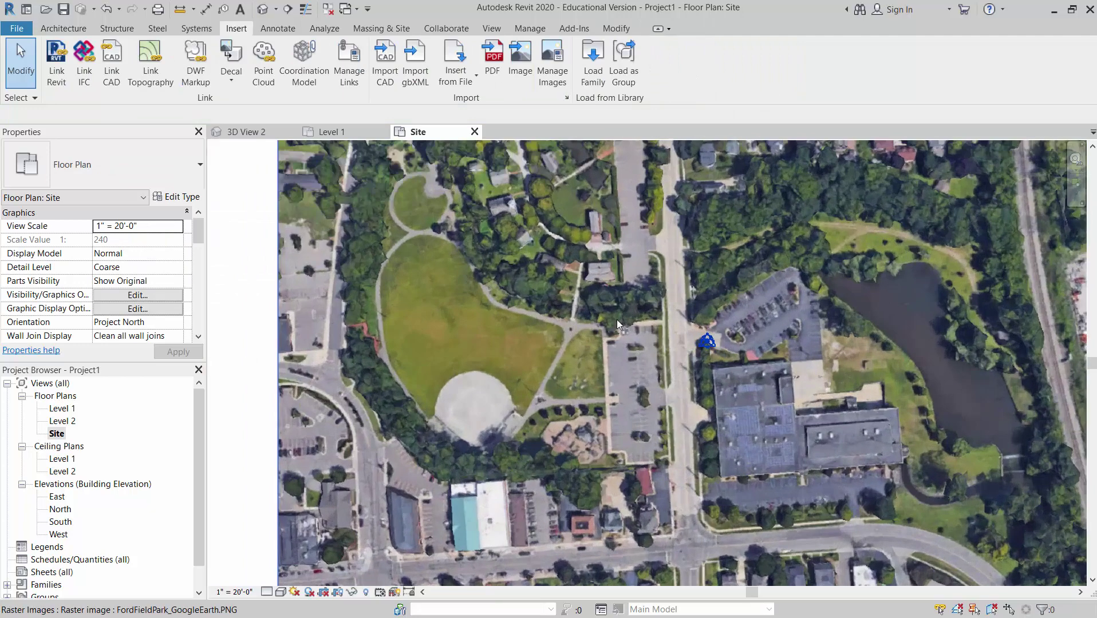
left_click(181, 9)
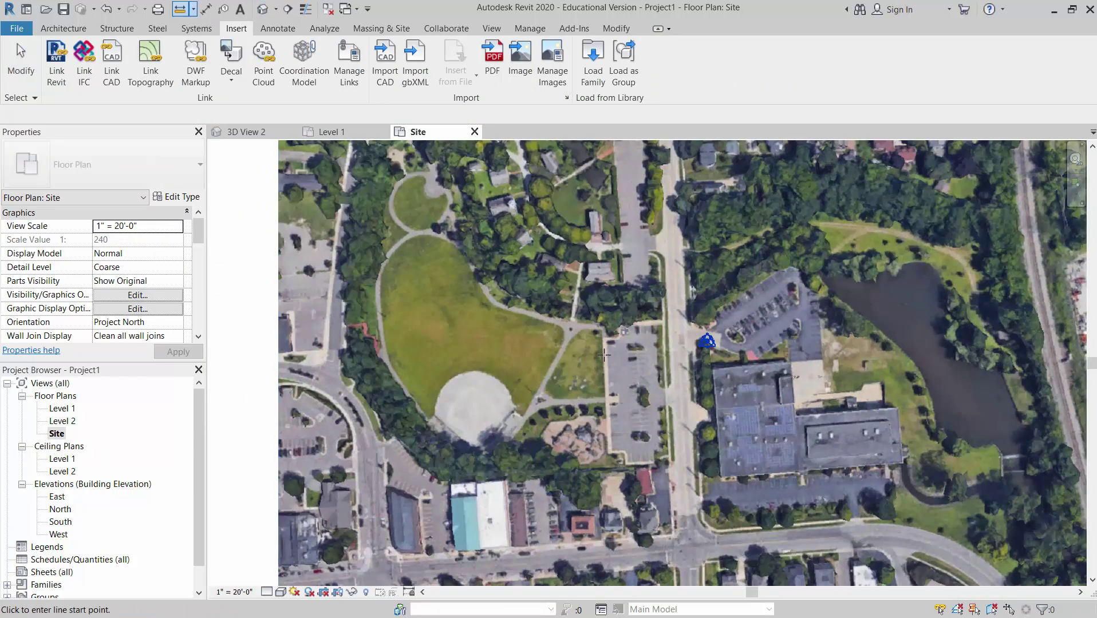
scroll(600, 338, "up", 2)
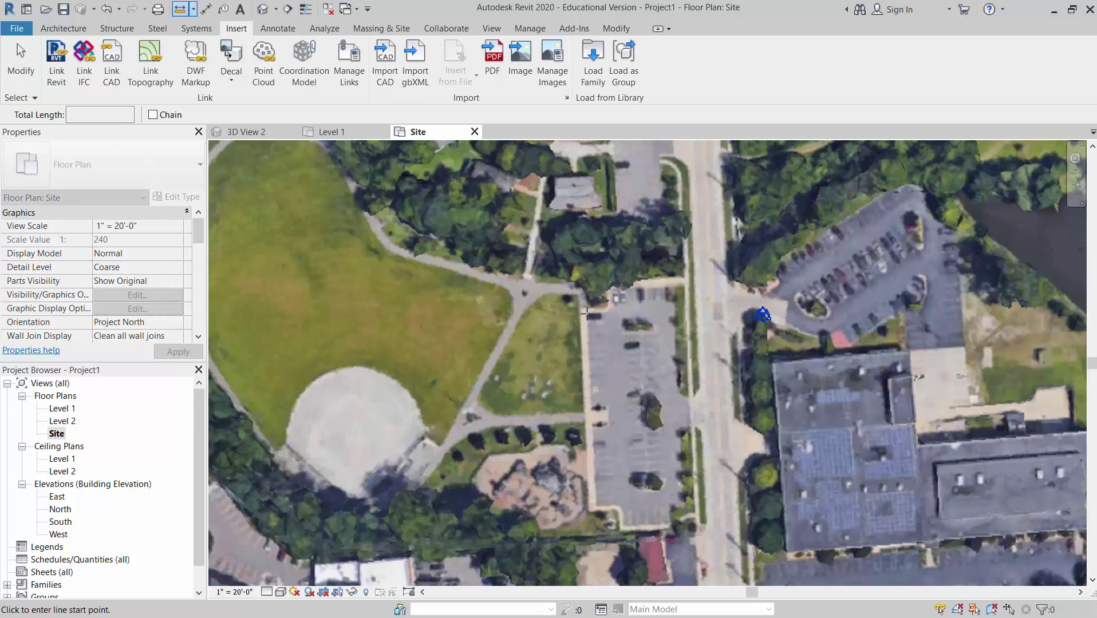
left_click(587, 312)
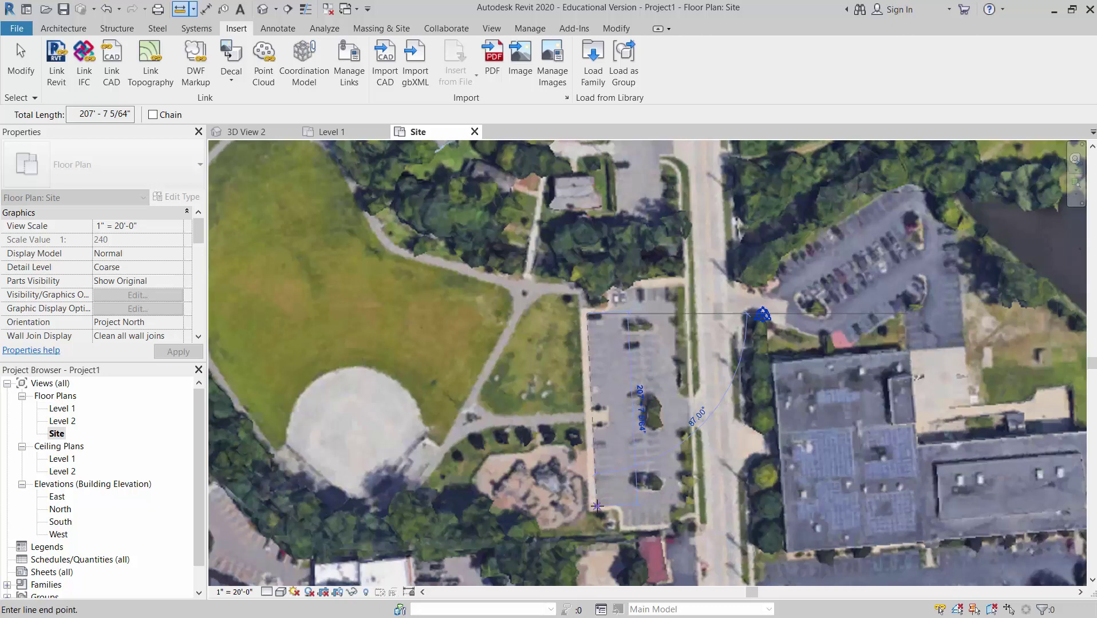
scroll(597, 506, "down", 3)
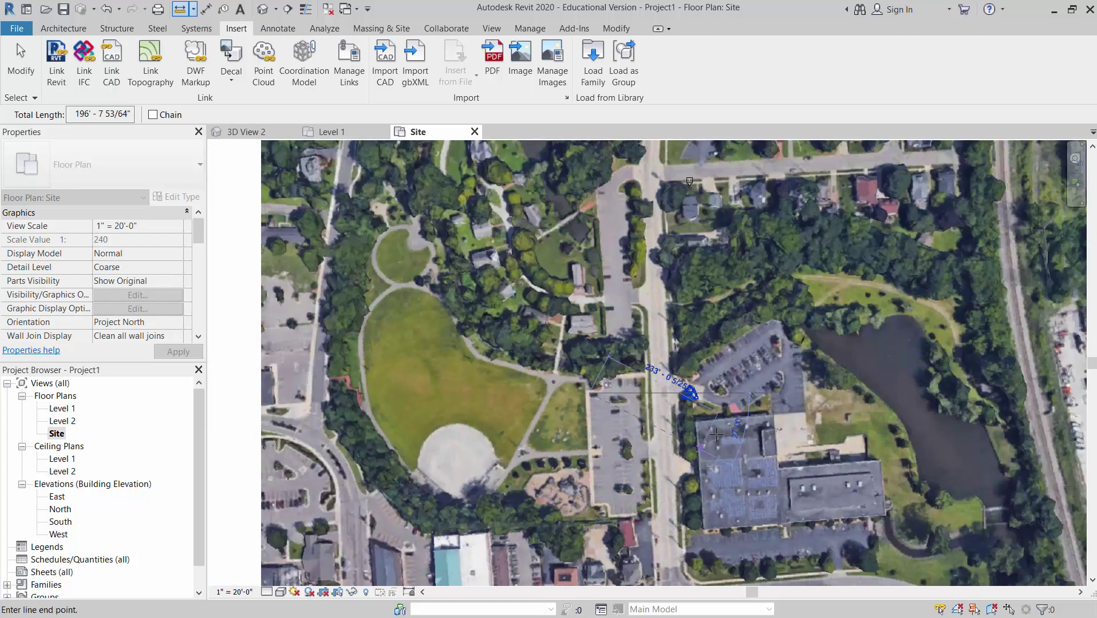
key("Escape")
key("Escape")
- Move the north elevation marker off the site image, just beyond its north edge
scroll(724, 410, "down", 3)
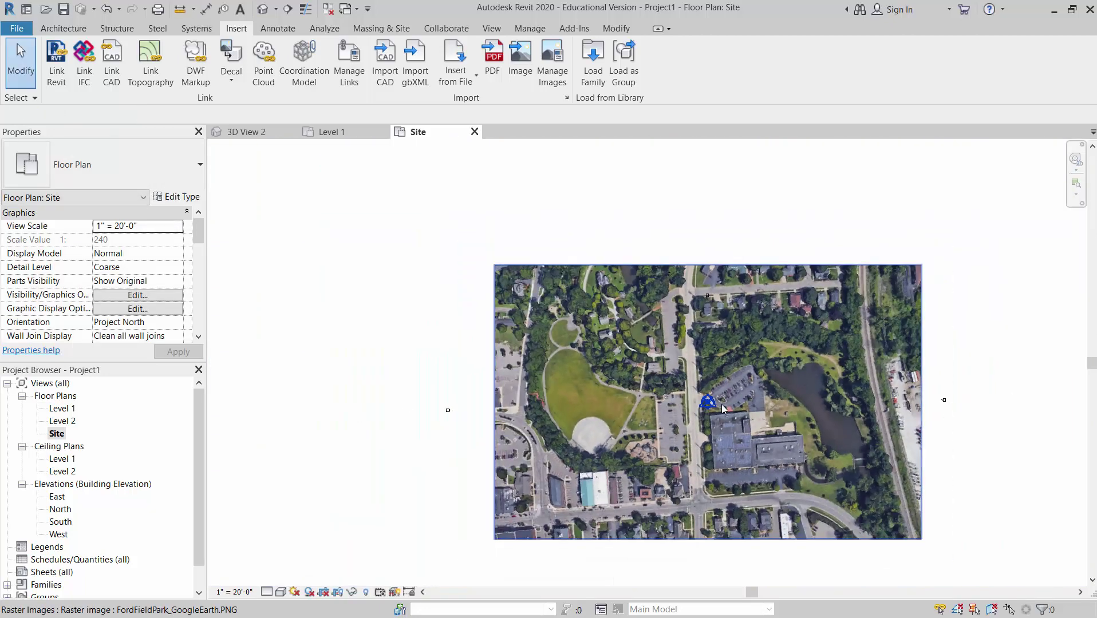
scroll(720, 297, "up", 3)
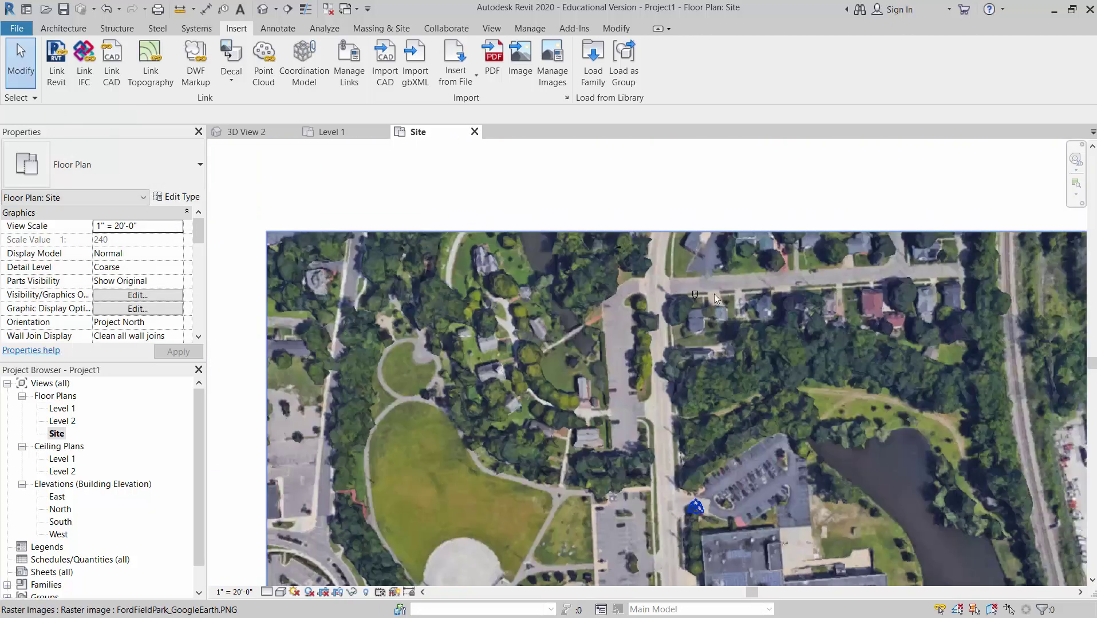
scroll(696, 292, "up", 4)
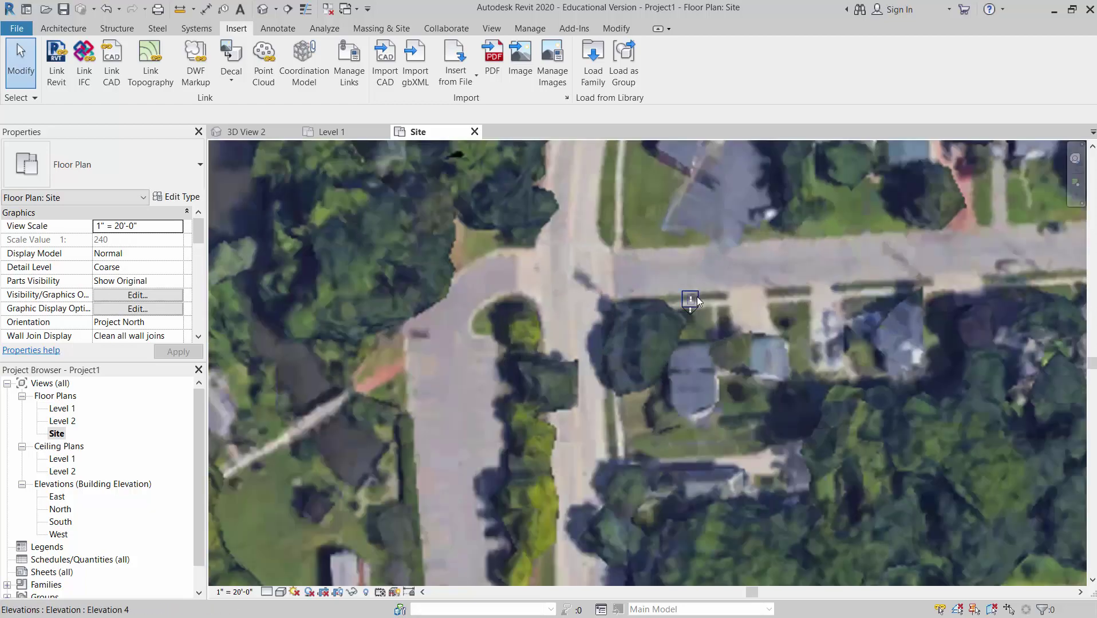
left_click_drag(693, 296, 706, 161)
scroll(705, 160, "down", 5)
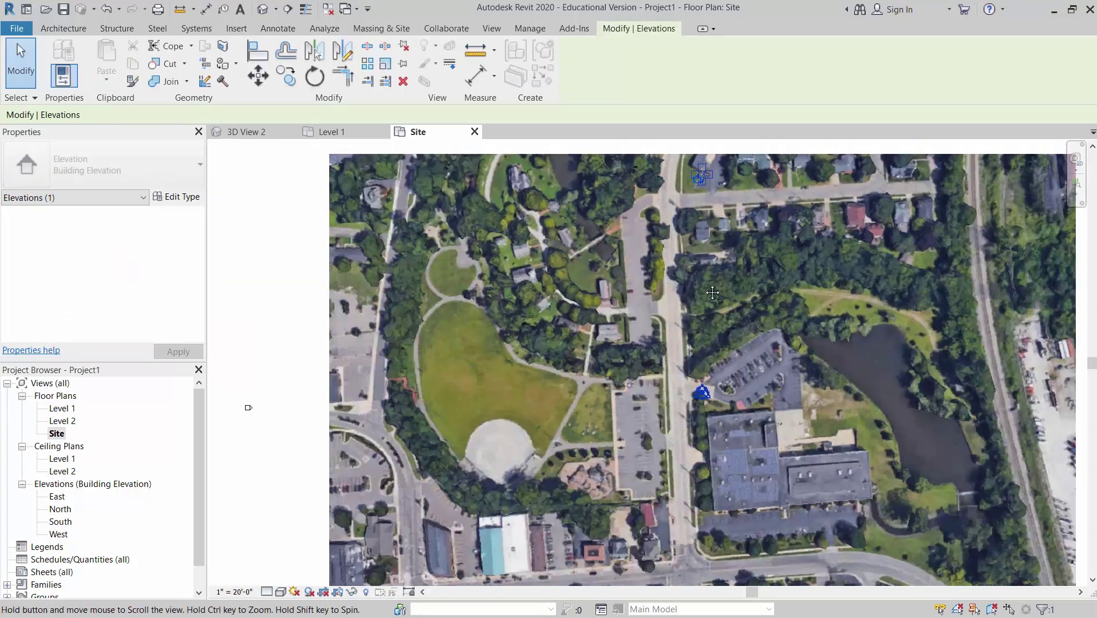
middle_click_drag(712, 293, 716, 404)
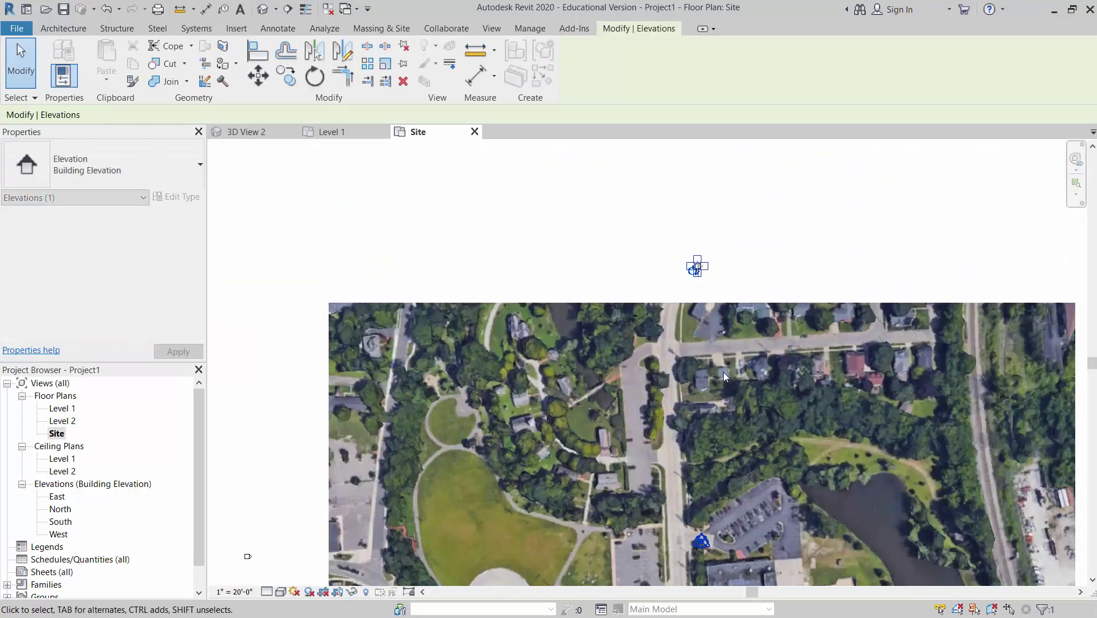
key("Escape")
- Start a new toposurface on the Site plan, ready for placing points over the scaled image
middle_click_drag(852, 551, 738, 393)
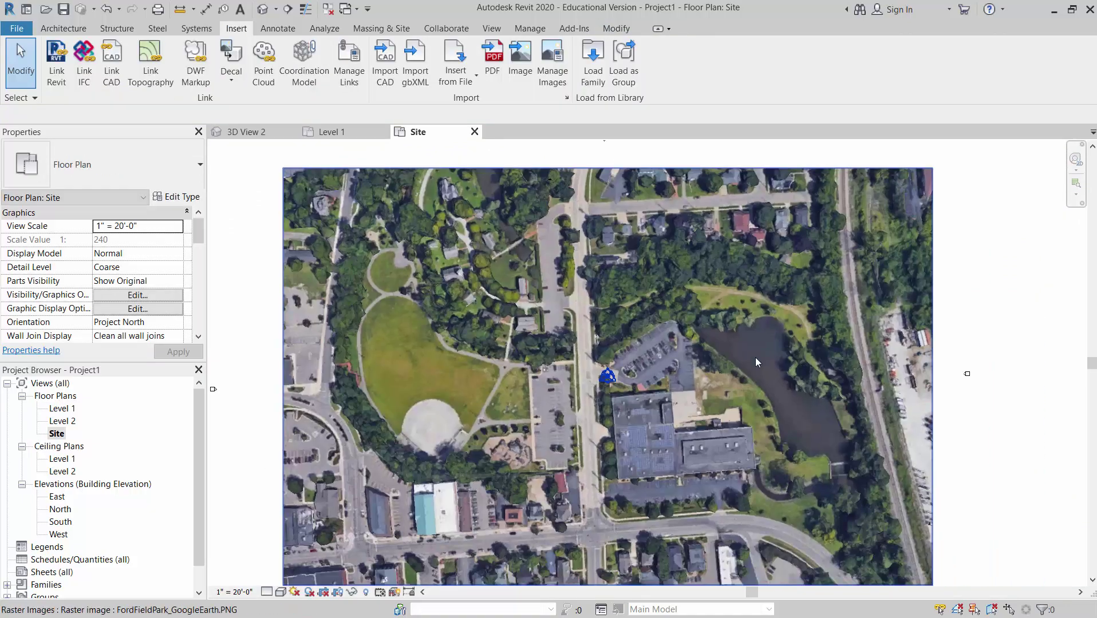
middle_click_drag(685, 498, 721, 374)
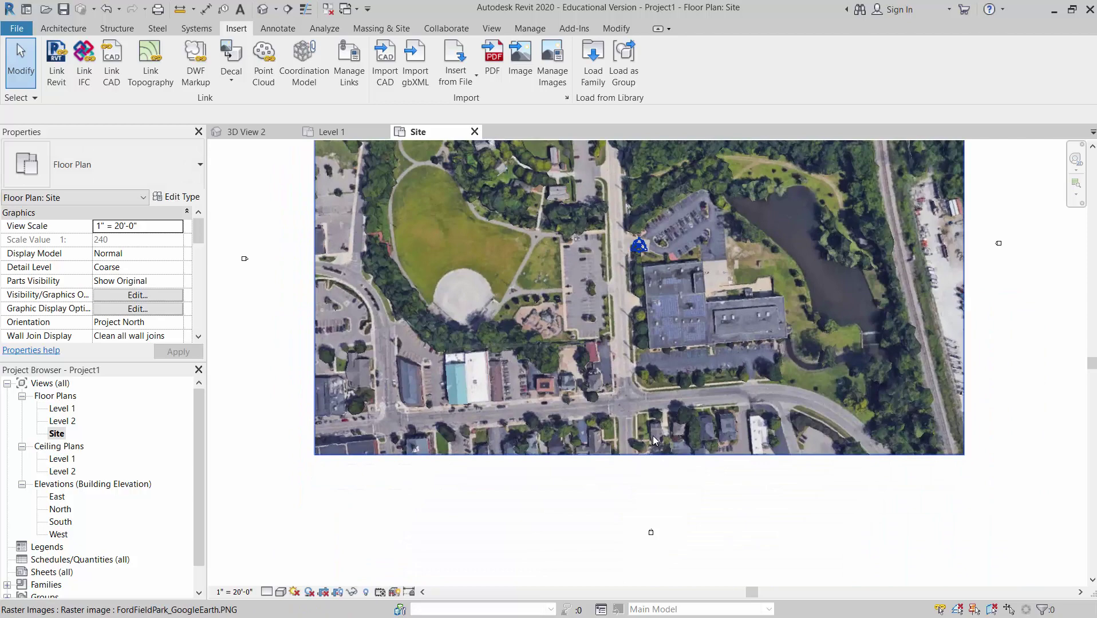
scroll(761, 462, "down", 2)
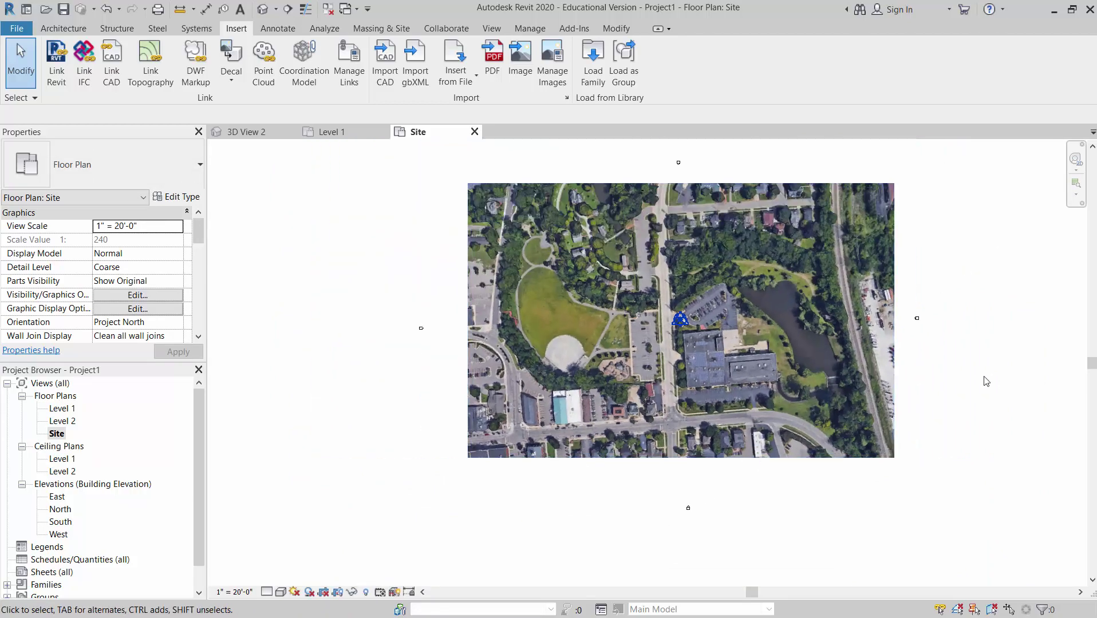
scroll(685, 271, "up", 2)
scroll(688, 280, "down", 2)
scroll(693, 280, "down", 1)
middle_click_drag(759, 342, 745, 393)
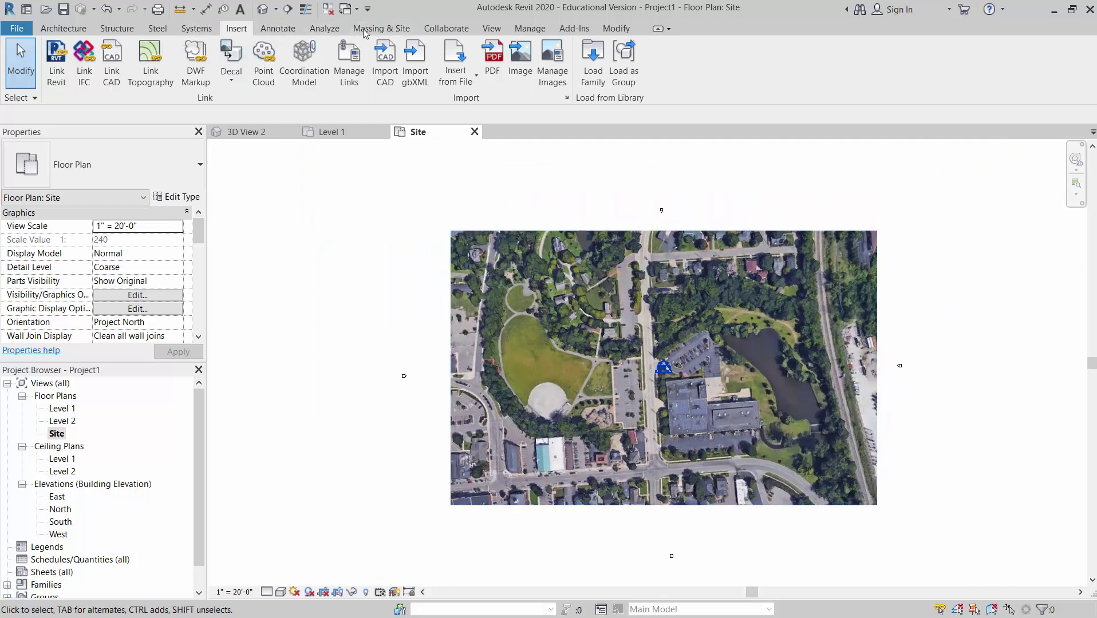
left_click(396, 30)
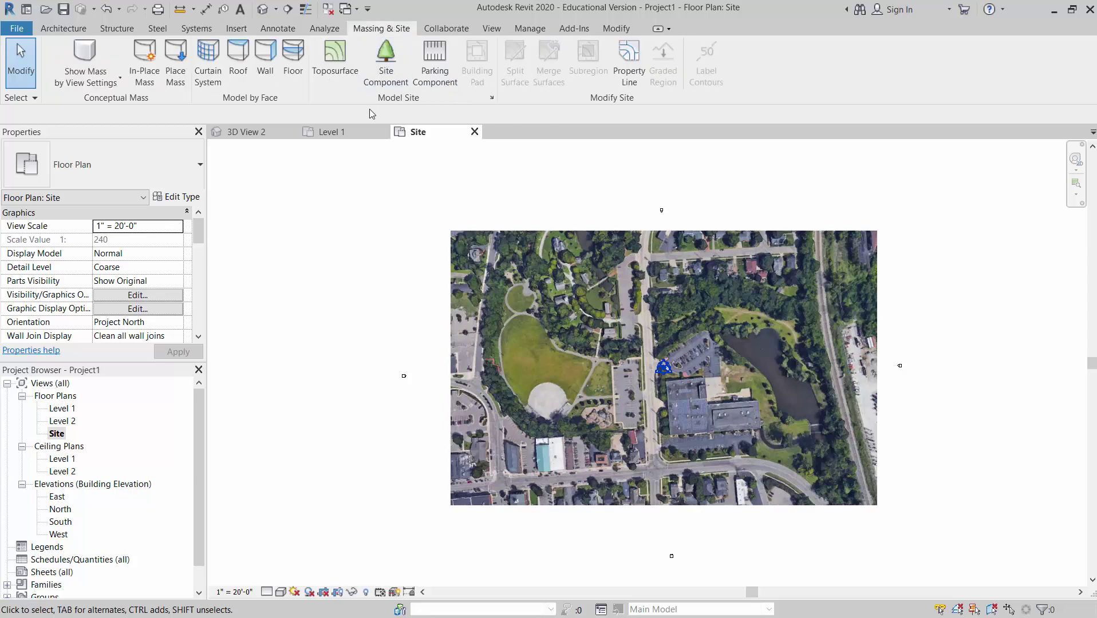
left_click(334, 65)
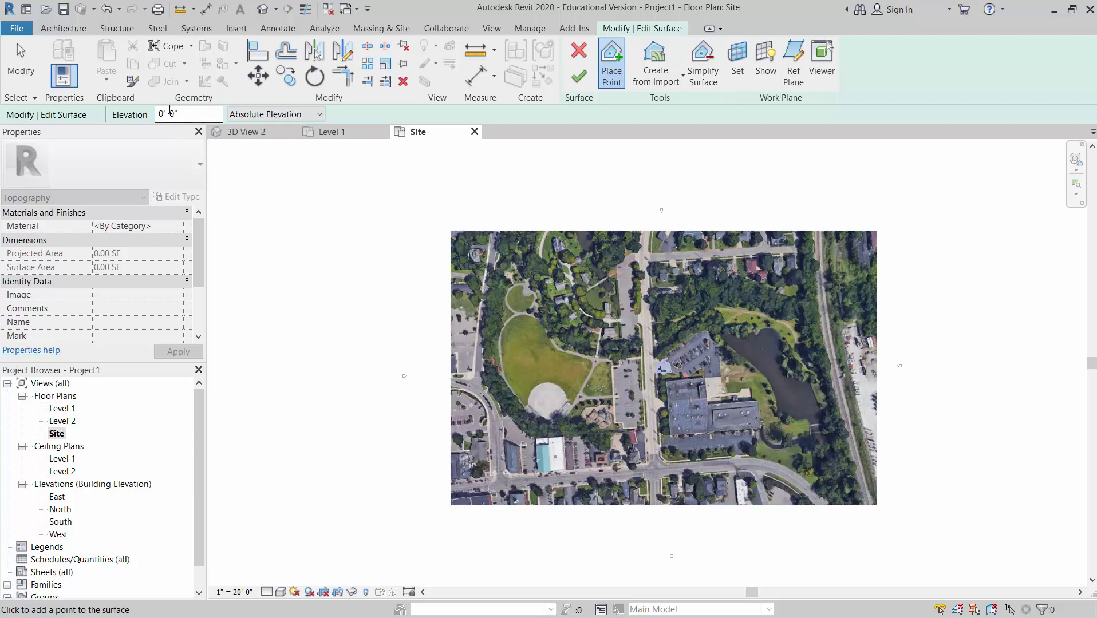
- Switch to Google Earth, close the distance measurement and examine ground elevations from the west street across the ball field
key("alt+Tab")
key("alt+Tab")
key("alt+Tab")
key("alt+Tab")
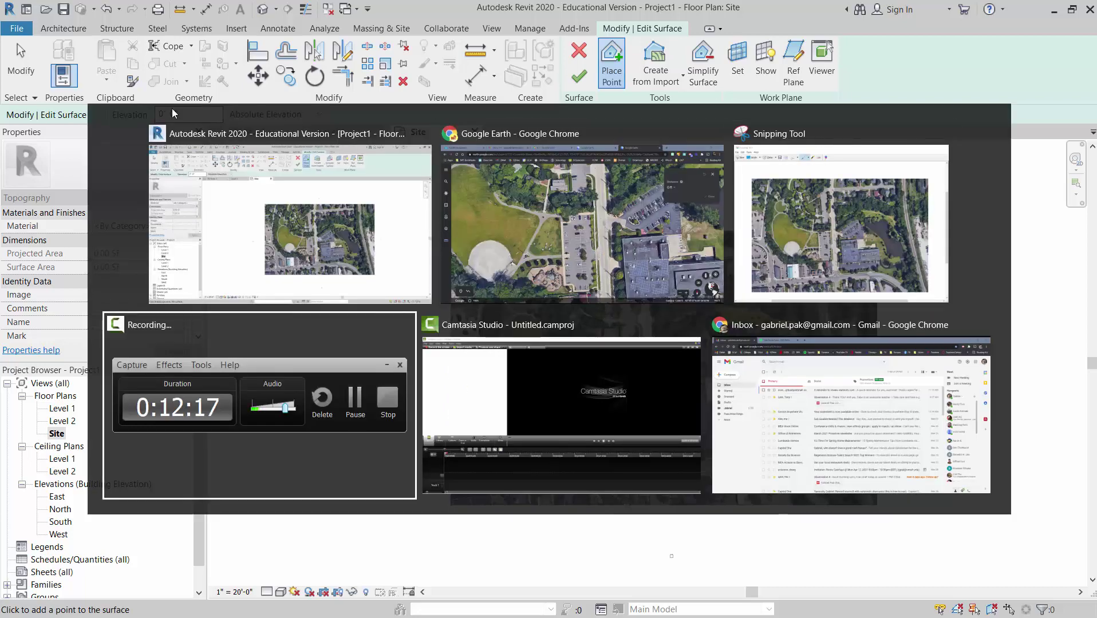
key("alt+Tab")
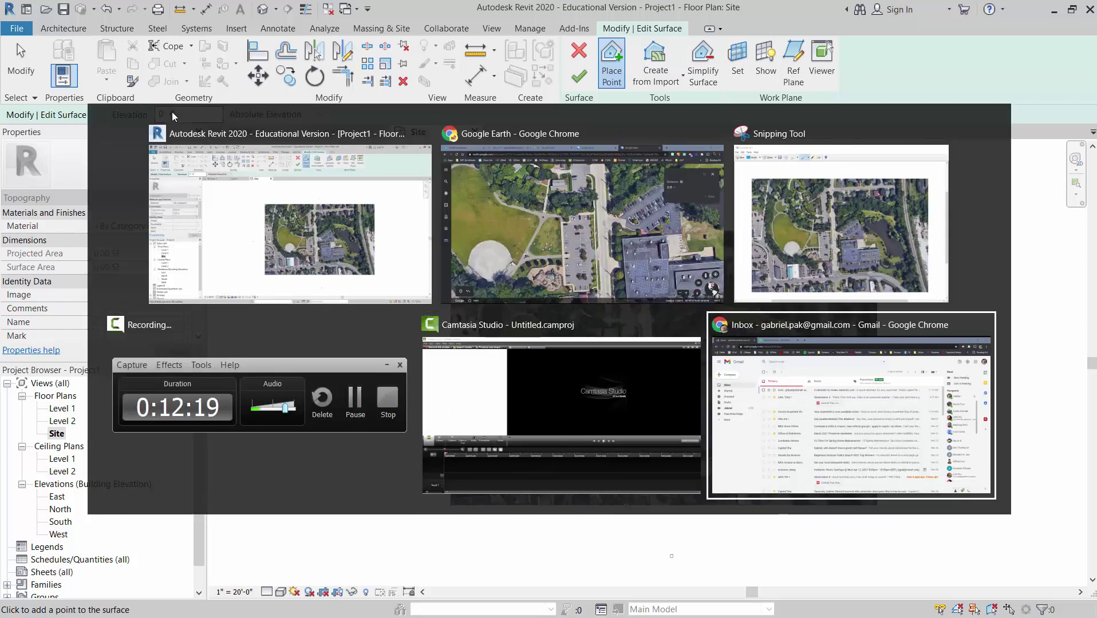
key("alt+Tab")
key("alt+Tab")
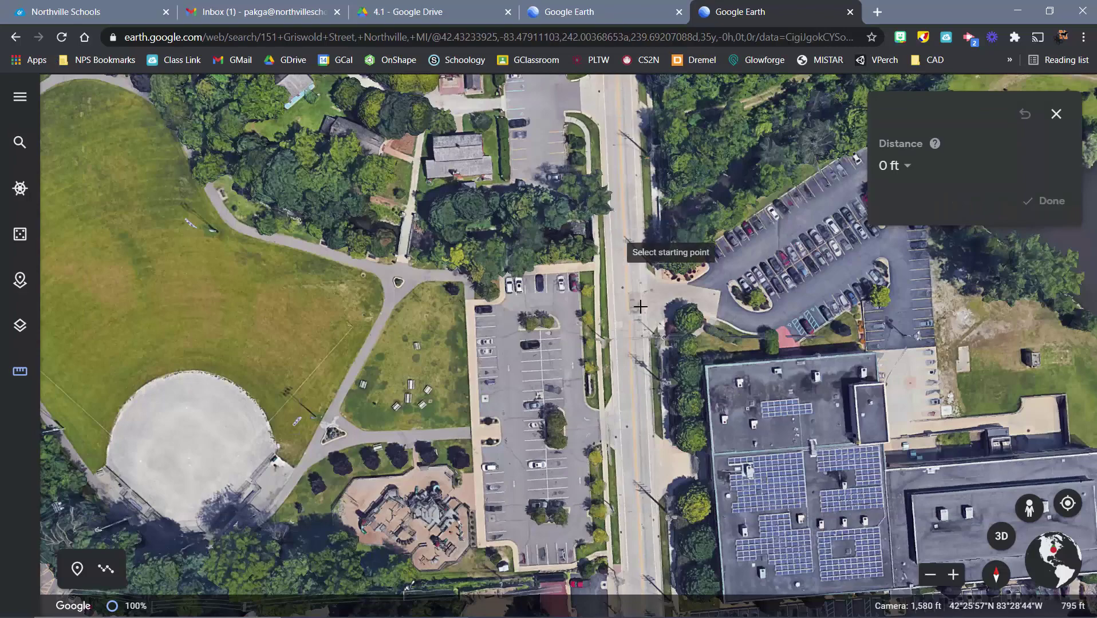
scroll(653, 325, "down", 5)
scroll(547, 372, "up", 2)
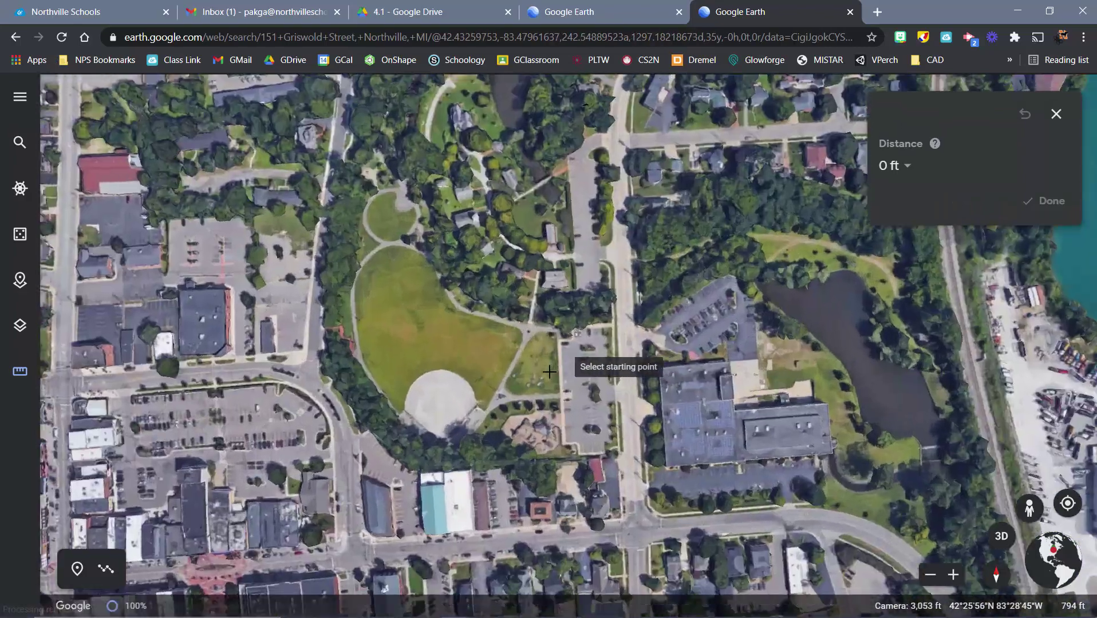
left_click(1056, 113)
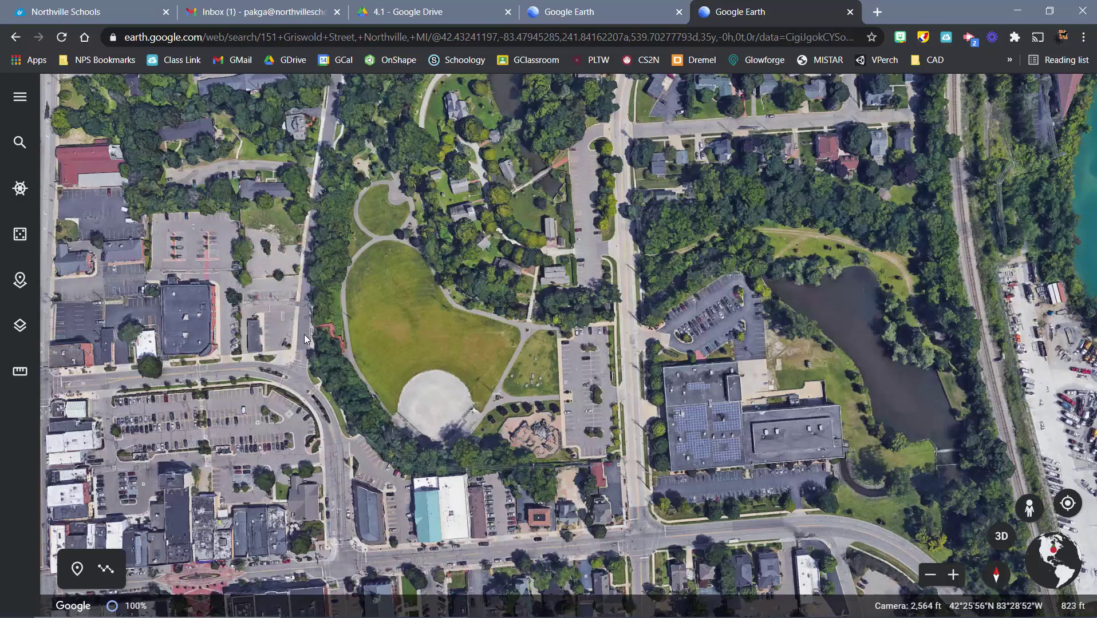
scroll(304, 334, "down", 3)
scroll(302, 333, "up", 2)
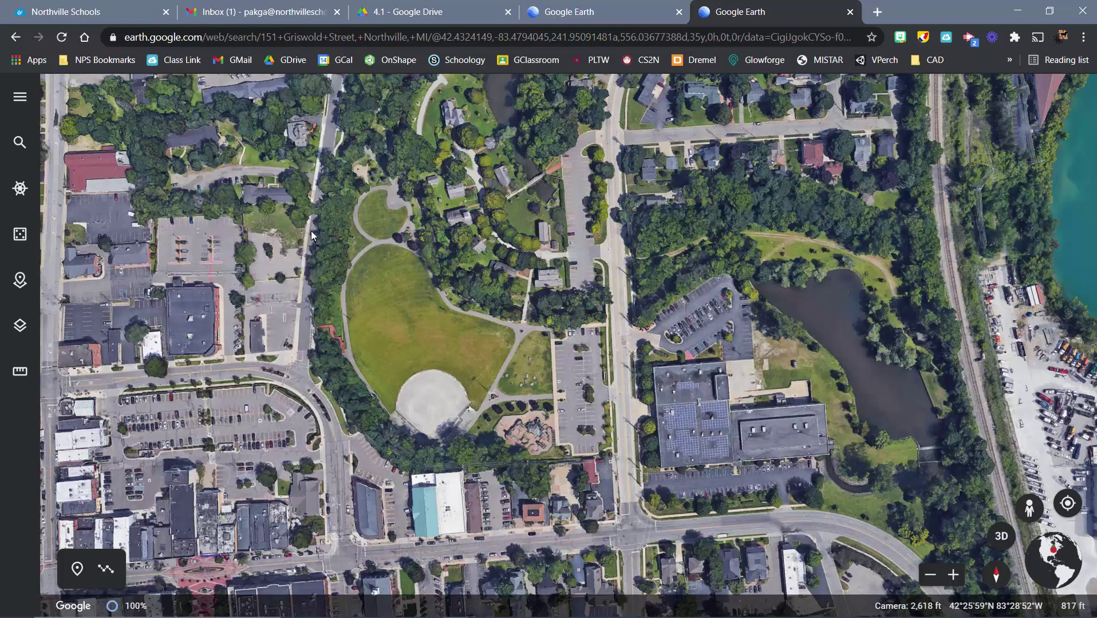
- Open the Calculator app over Google Earth and move it clear of the ball field
mouse_move(417, 610)
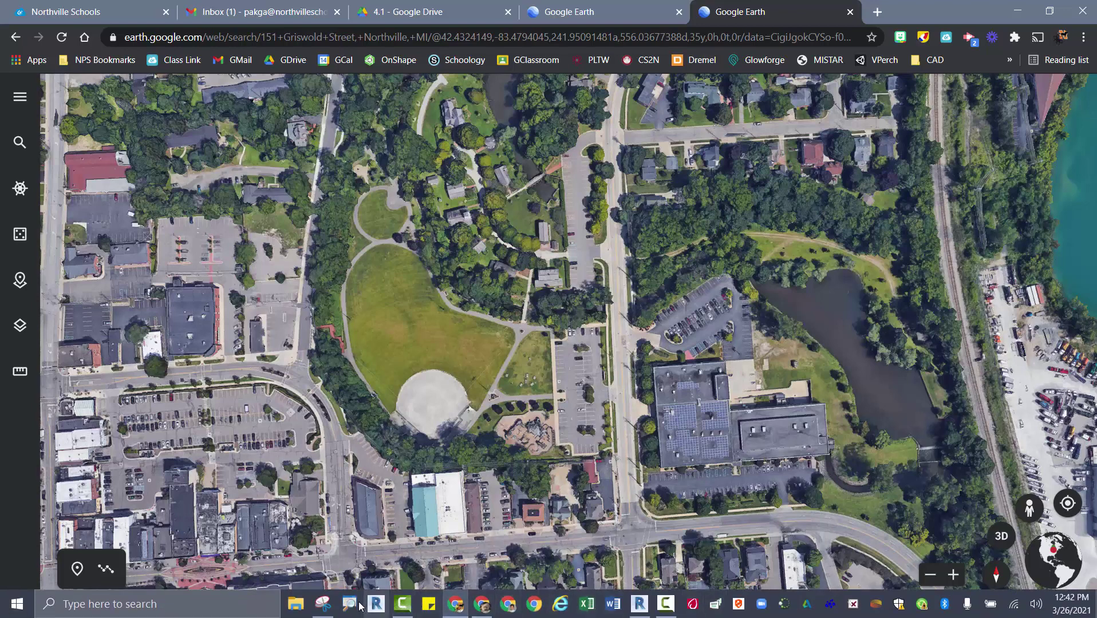
left_click(218, 606)
type("calcul")
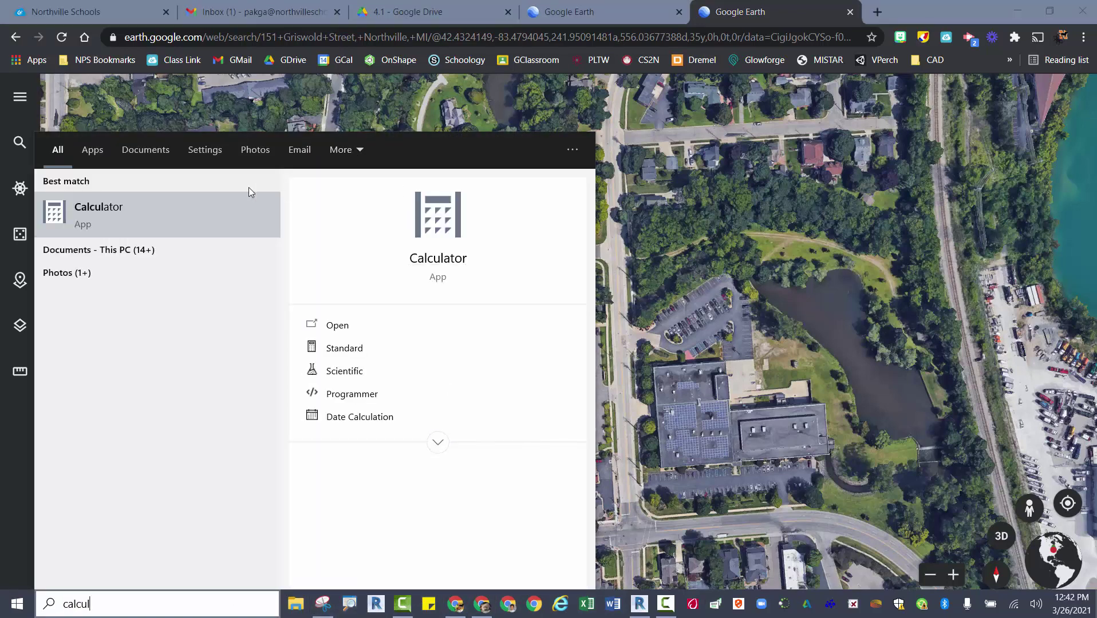
left_click(217, 193)
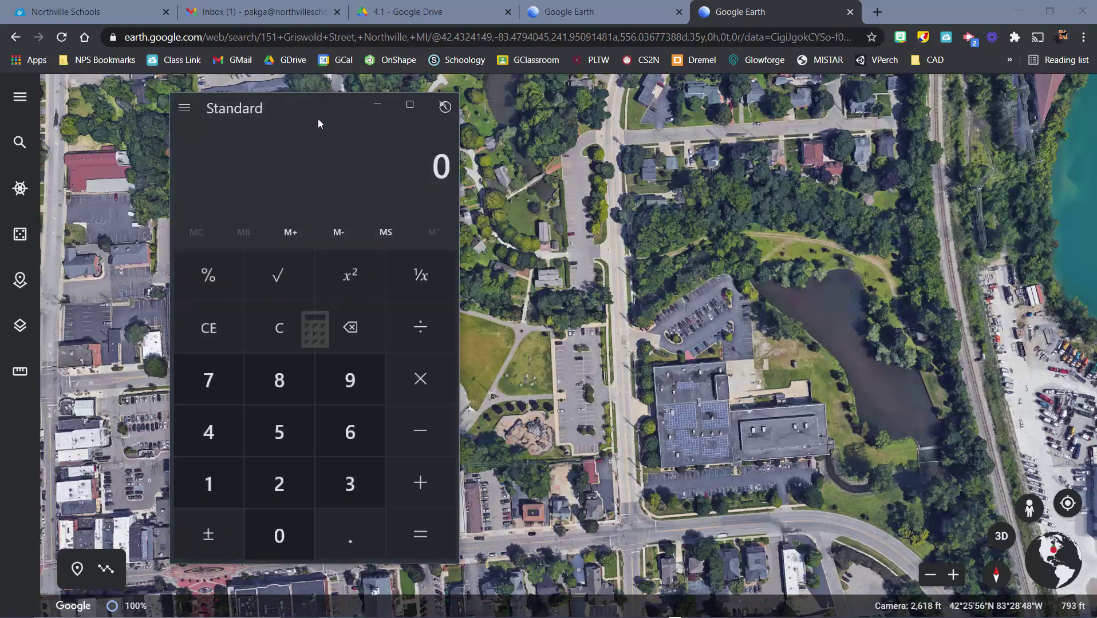
left_click_drag(384, 115, 920, 135)
- Calculate the elevation difference 826 minus 794, and close the calculator
left_click(814, 407)
left_click(814, 507)
left_click(860, 462)
left_click(956, 463)
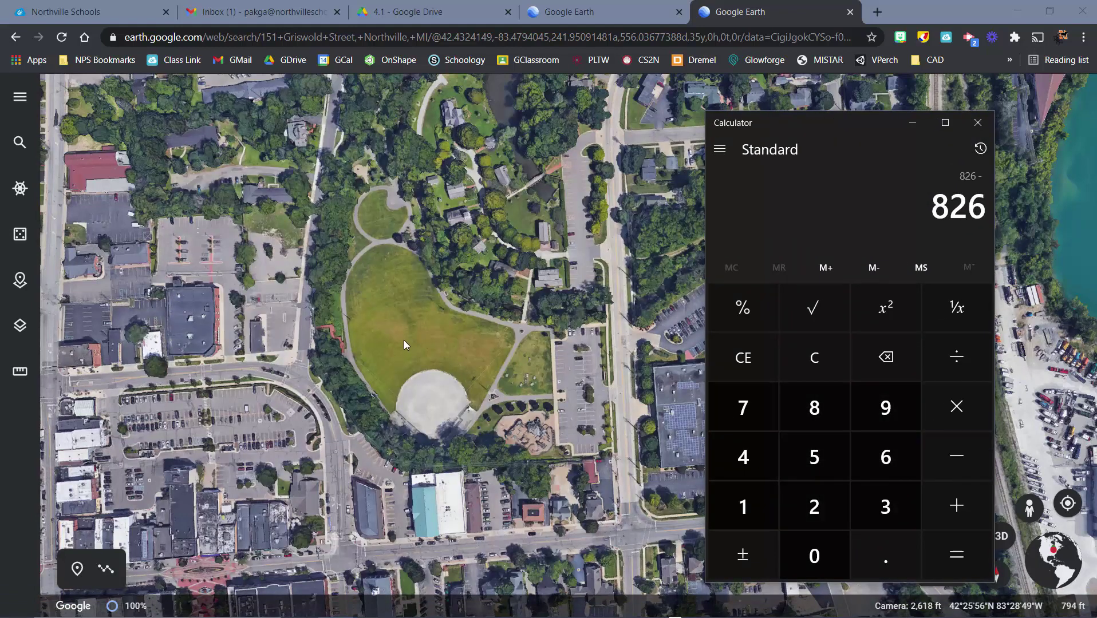
left_click(742, 407)
left_click(878, 415)
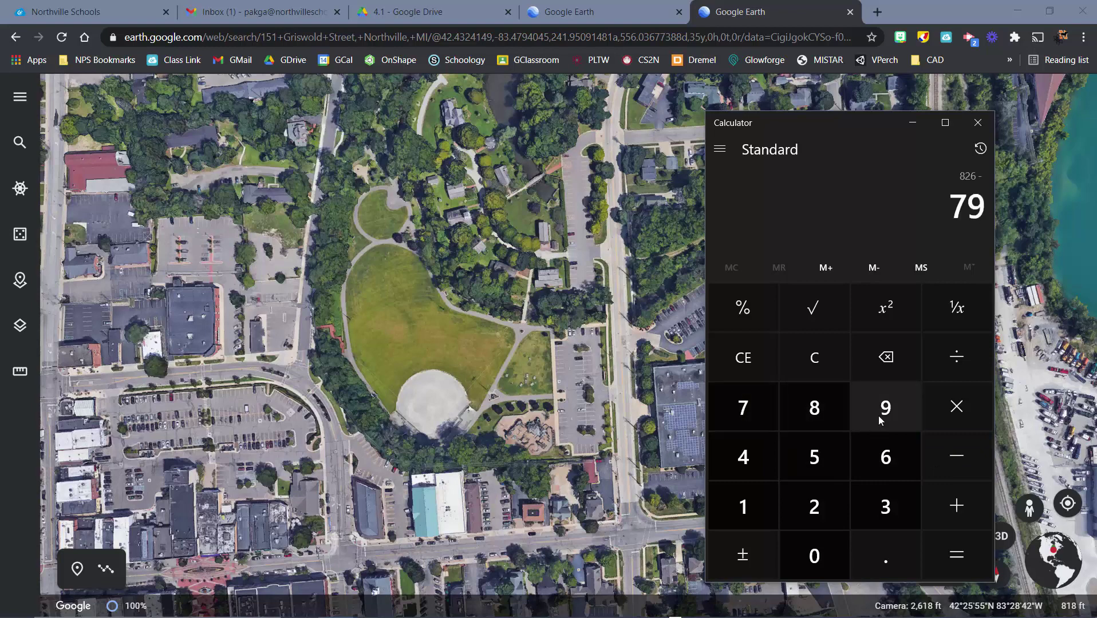
left_click(743, 456)
left_click(948, 544)
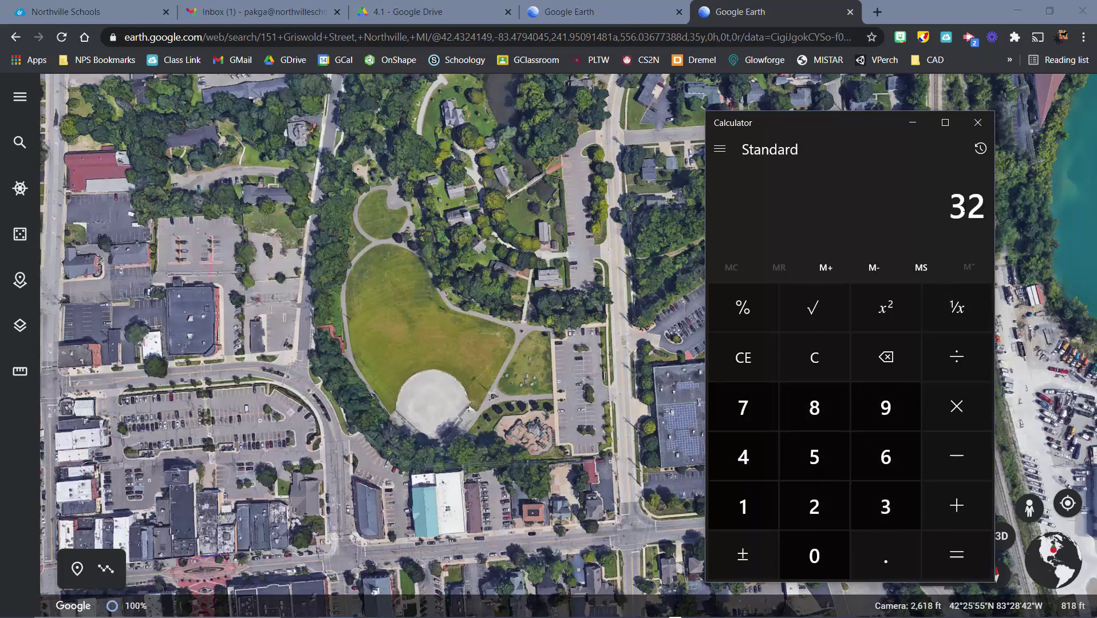
left_click(980, 126)
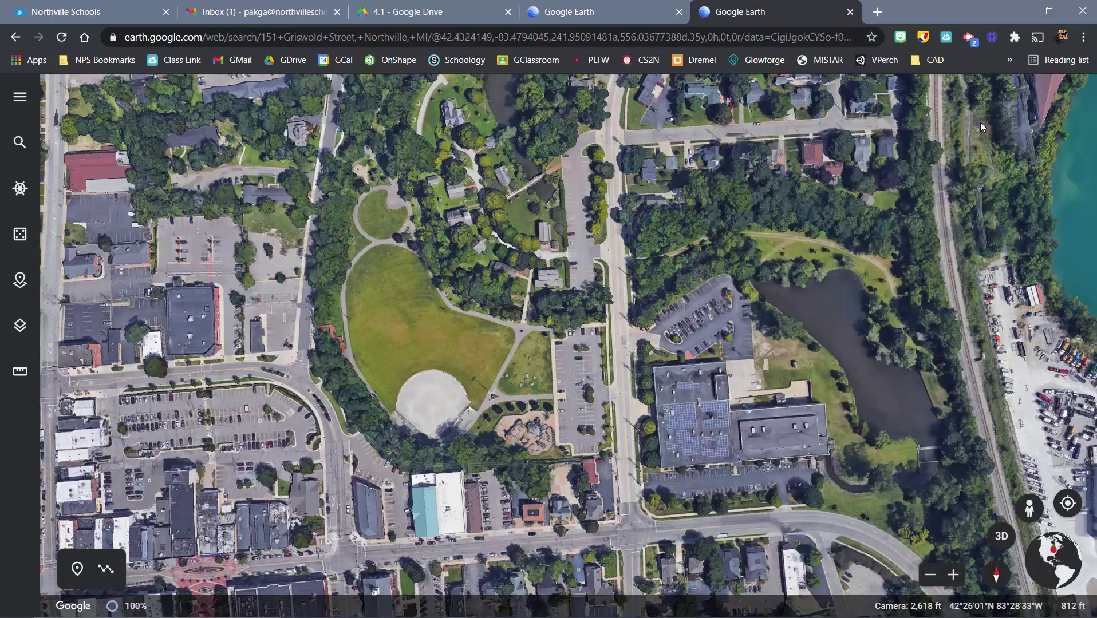
- Return to Revit, set the point elevation to 32' 0" and place four surface points down the image's west edge
left_click(1017, 12)
scroll(612, 368, "up", 1)
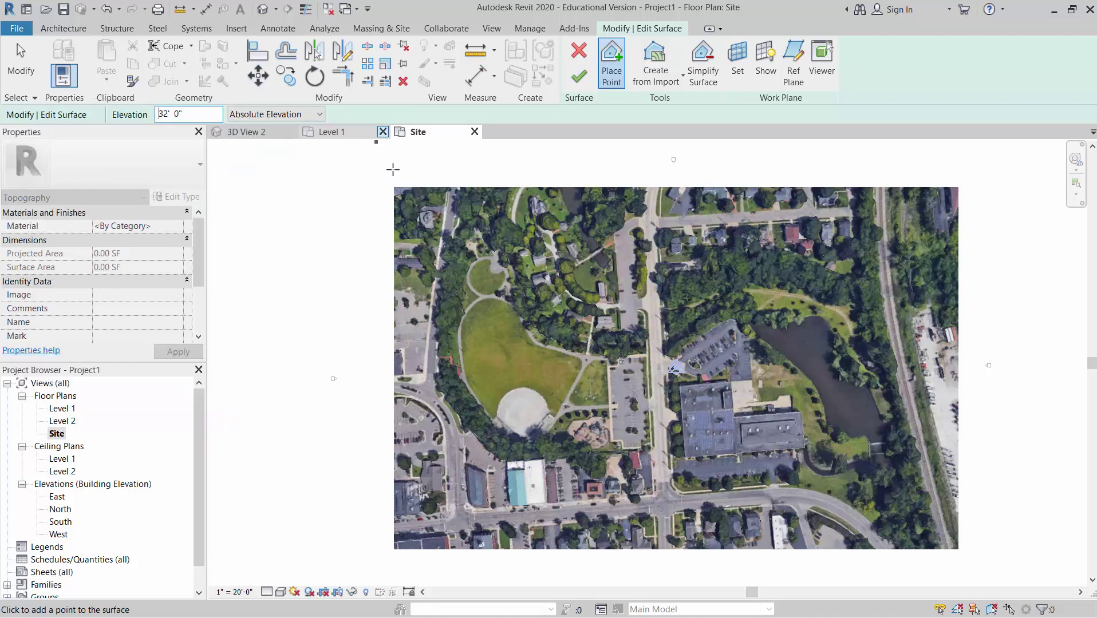
scroll(439, 285, "up", 2)
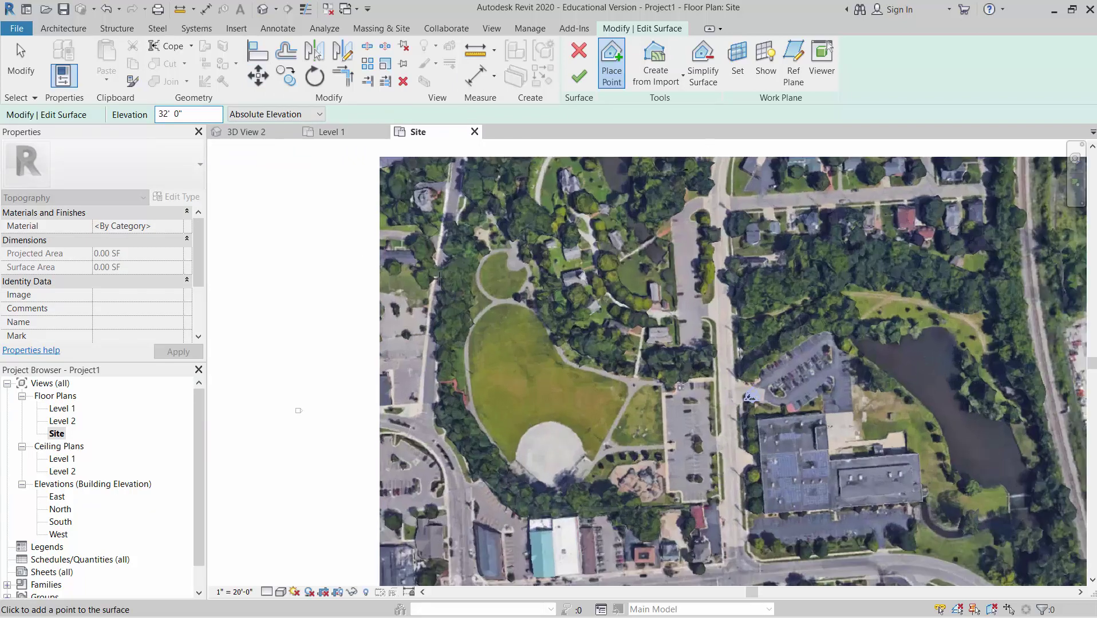
scroll(441, 275, "down", 1)
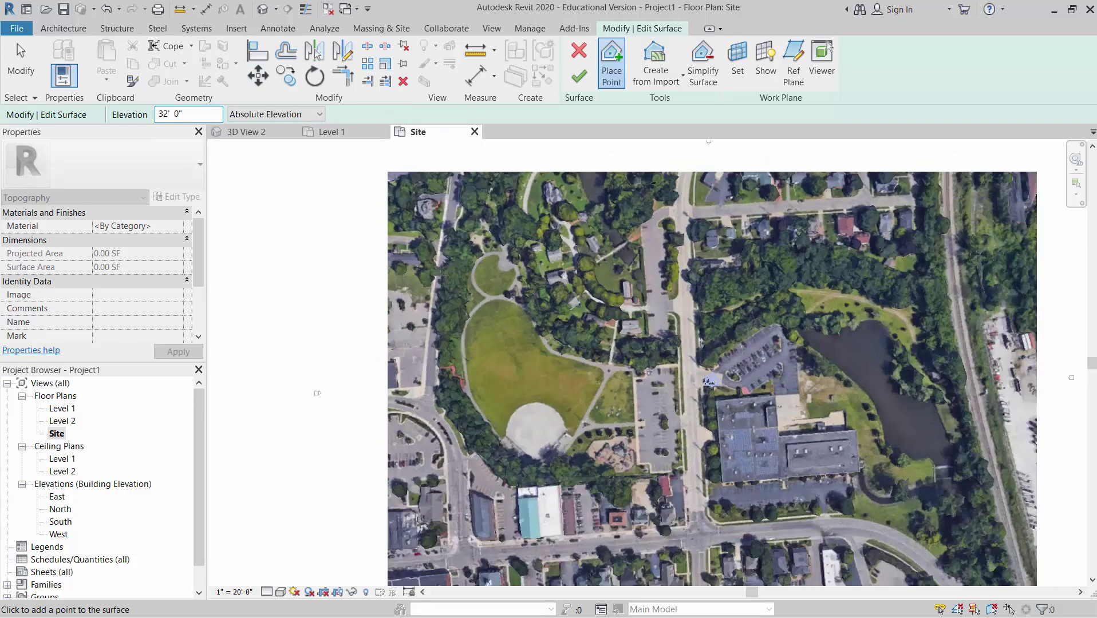
left_click(403, 414)
left_click(401, 556)
left_click(402, 313)
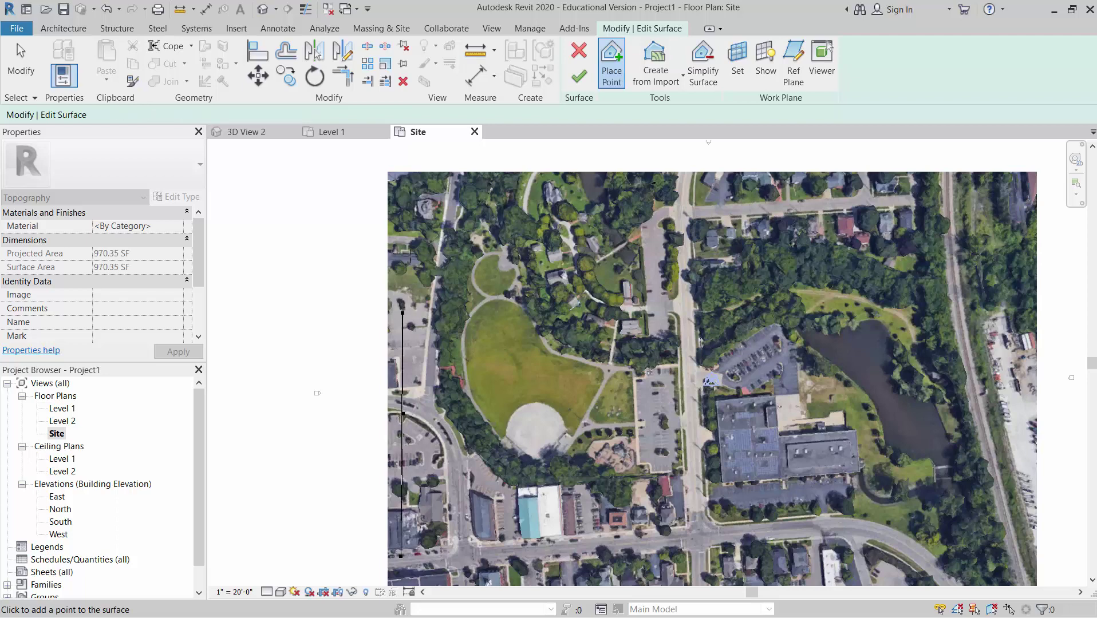
left_click(404, 213)
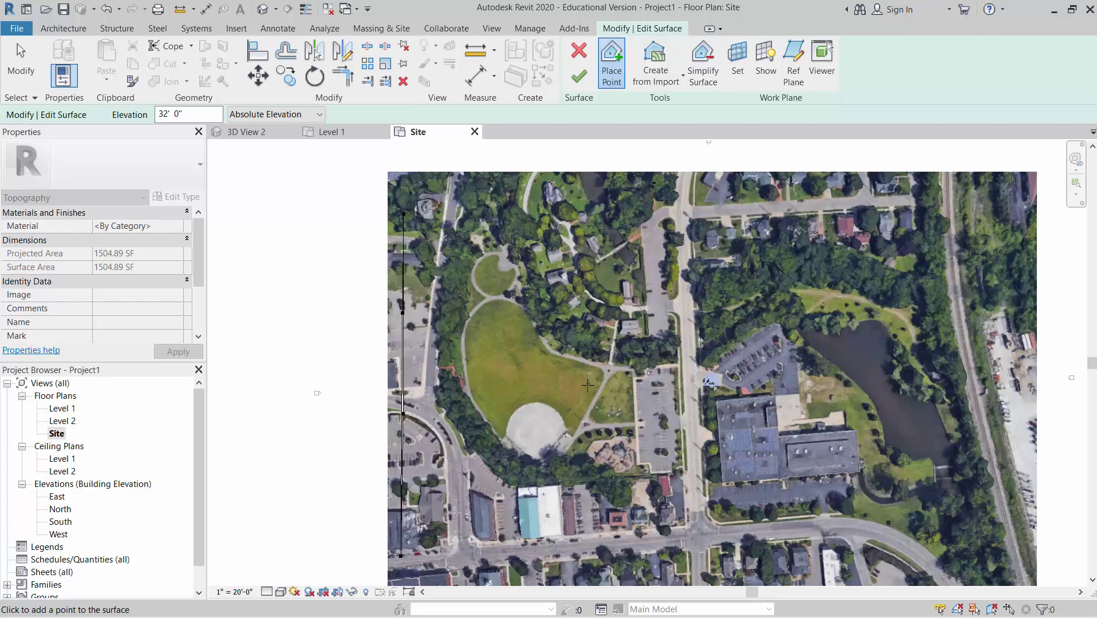
key("alt+Tab")
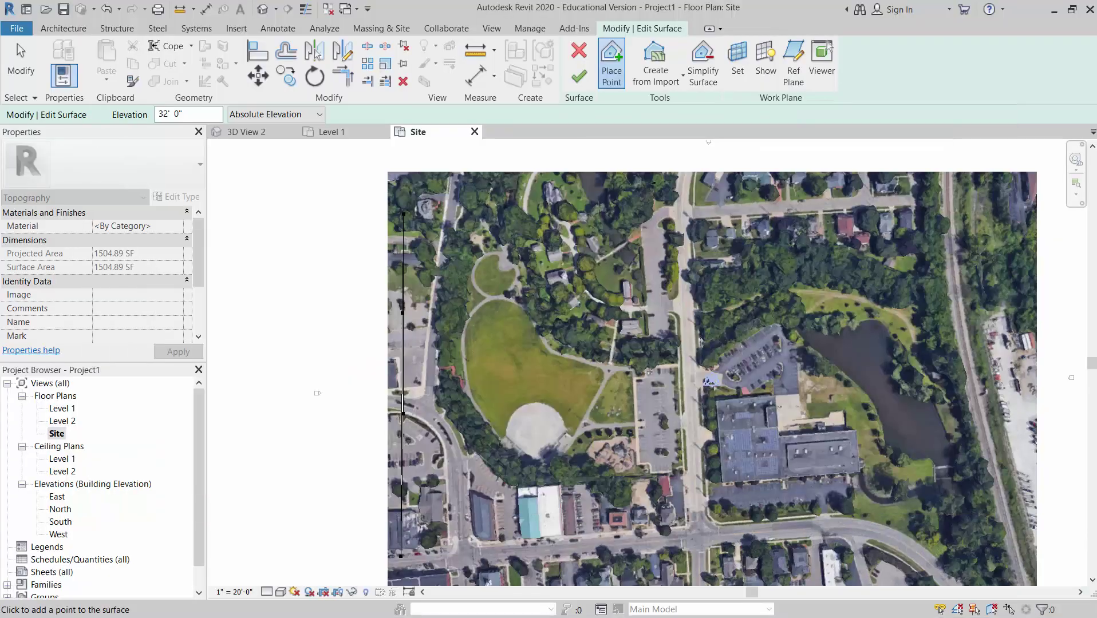
key("alt+Tab")
key("Tab")
key("alt+Tab")
key("Tab")
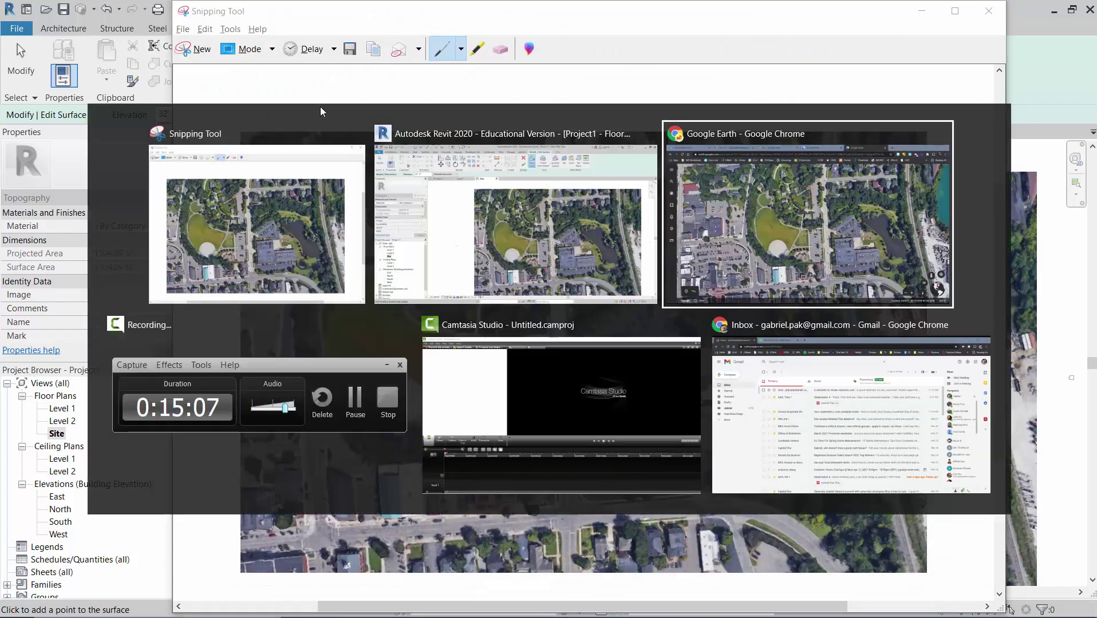
key("alt+Tab")
key("Tab")
key("Tab")
key("Tab")
key("Tab")
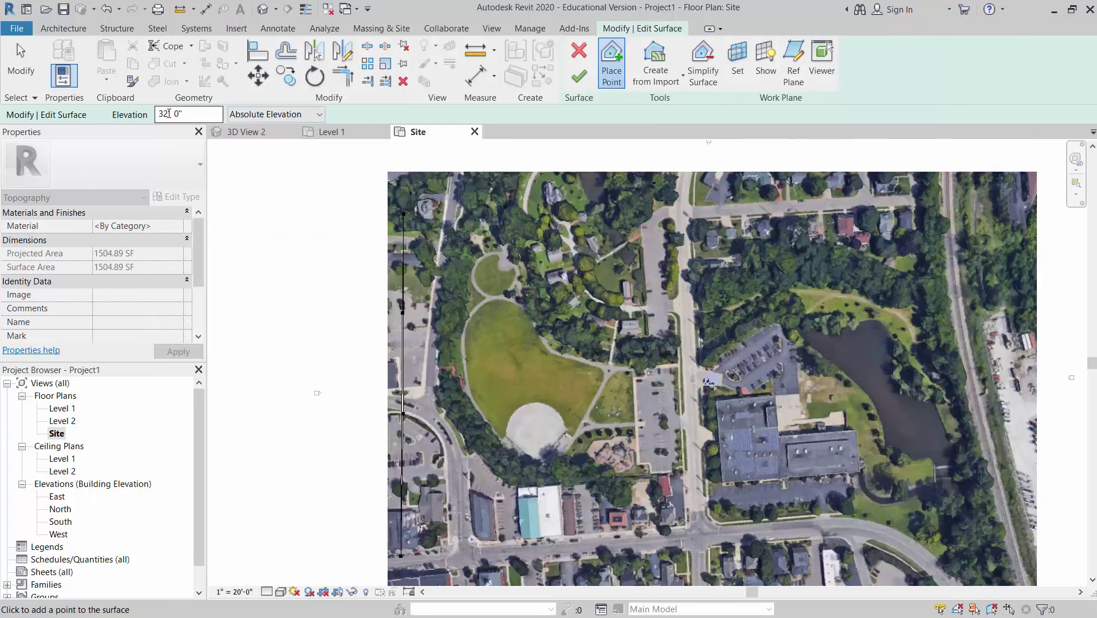
- Set the point elevation to 0' and place three surface points along the railroad tracks on the east side
key("BackSpace")
key("BackSpace")
type("0")
left_click(954, 215)
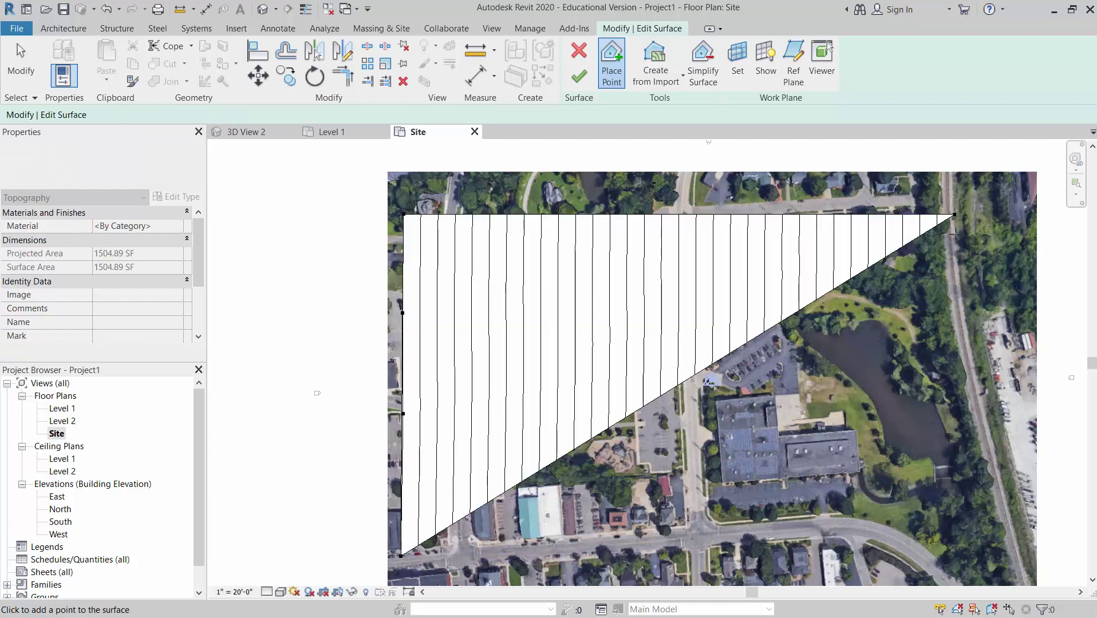
left_click(970, 385)
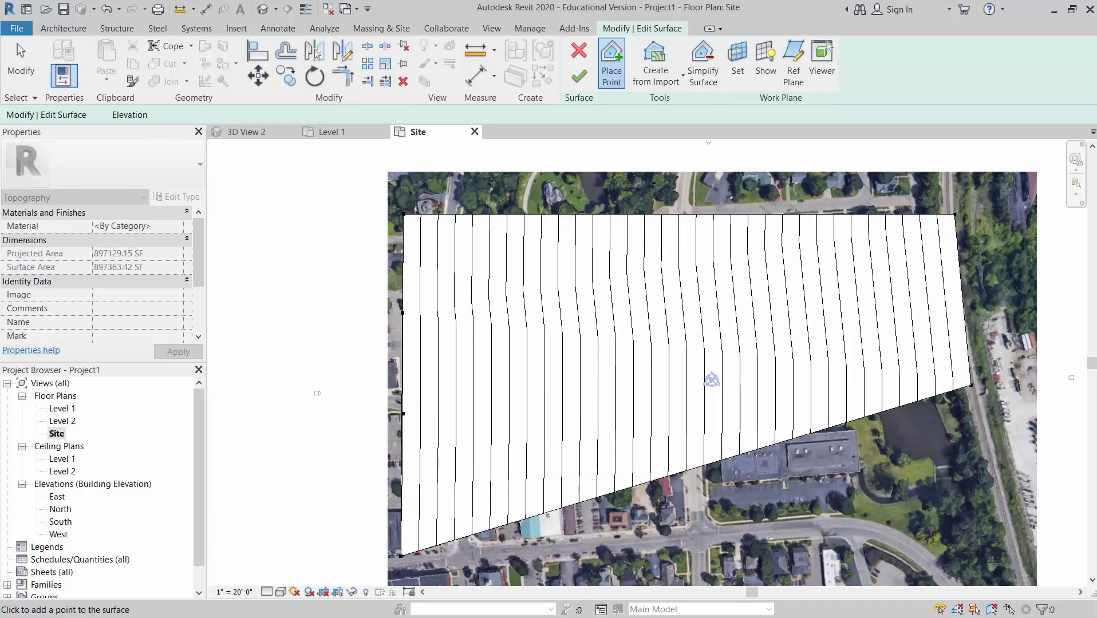
left_click(993, 562)
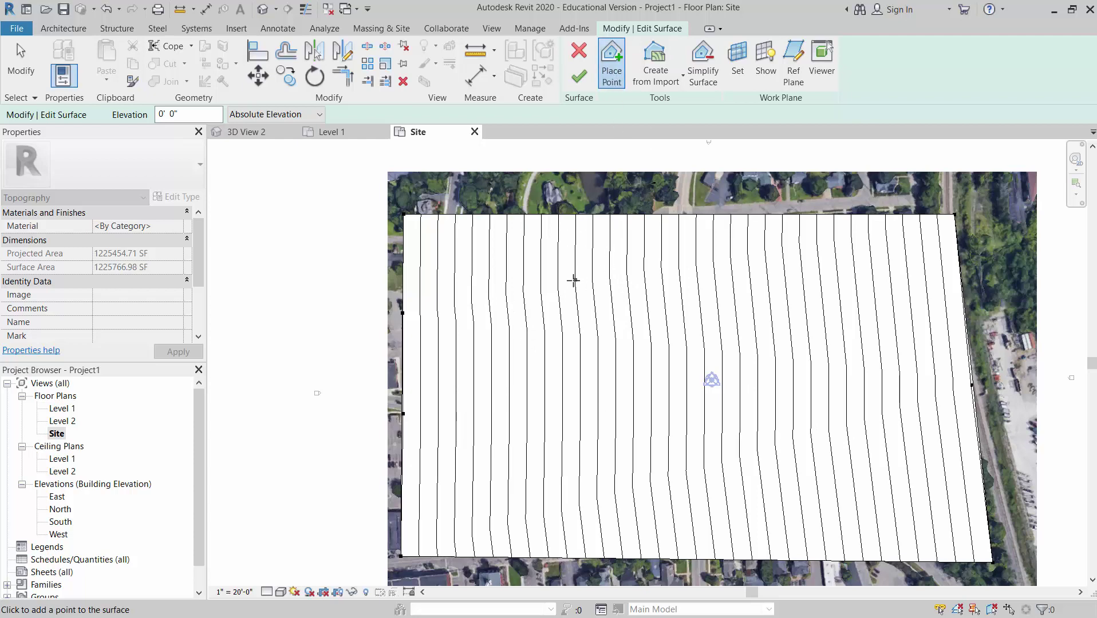
scroll(356, 209, "down", 1)
scroll(356, 209, "down", 1)
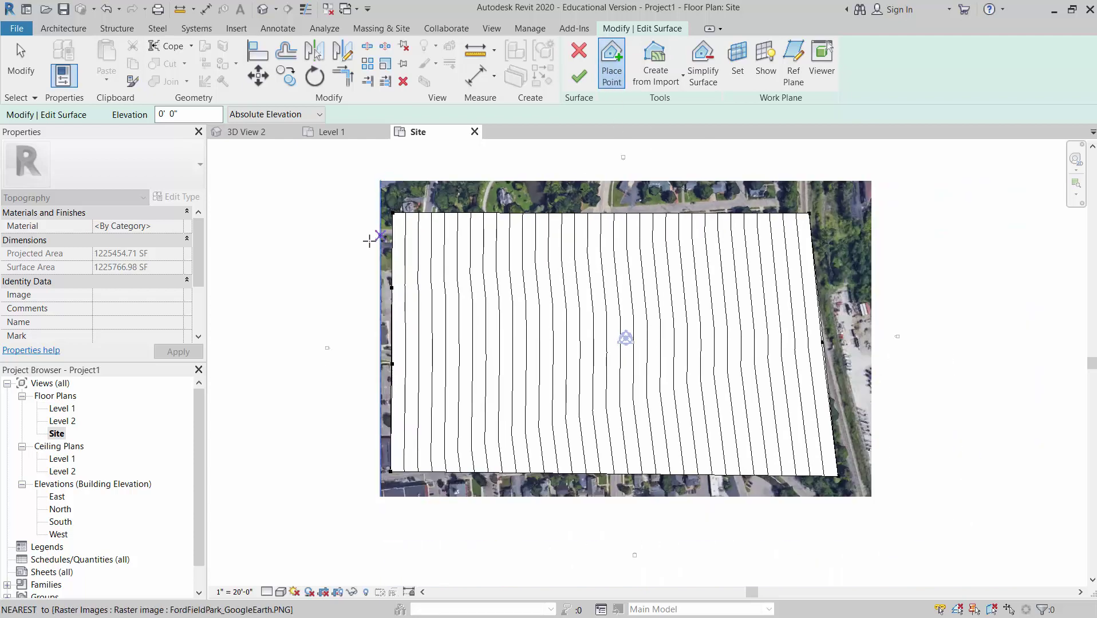
key("Escape")
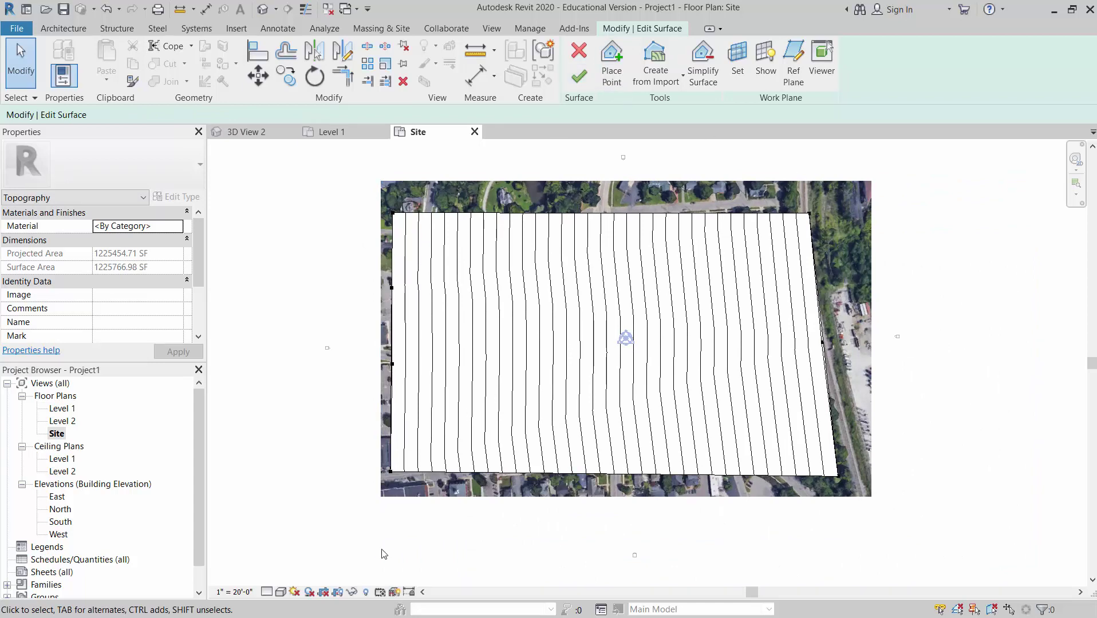
- Set the Site plan's visual style to Wireframe
left_click(281, 592)
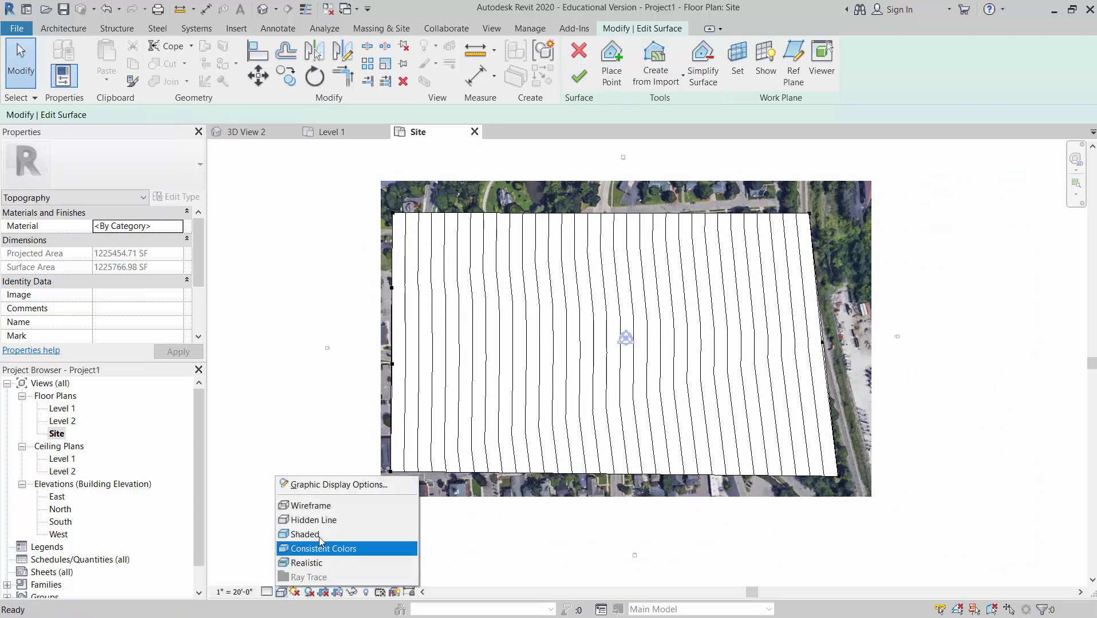
left_click(312, 506)
scroll(599, 345, "up", 2)
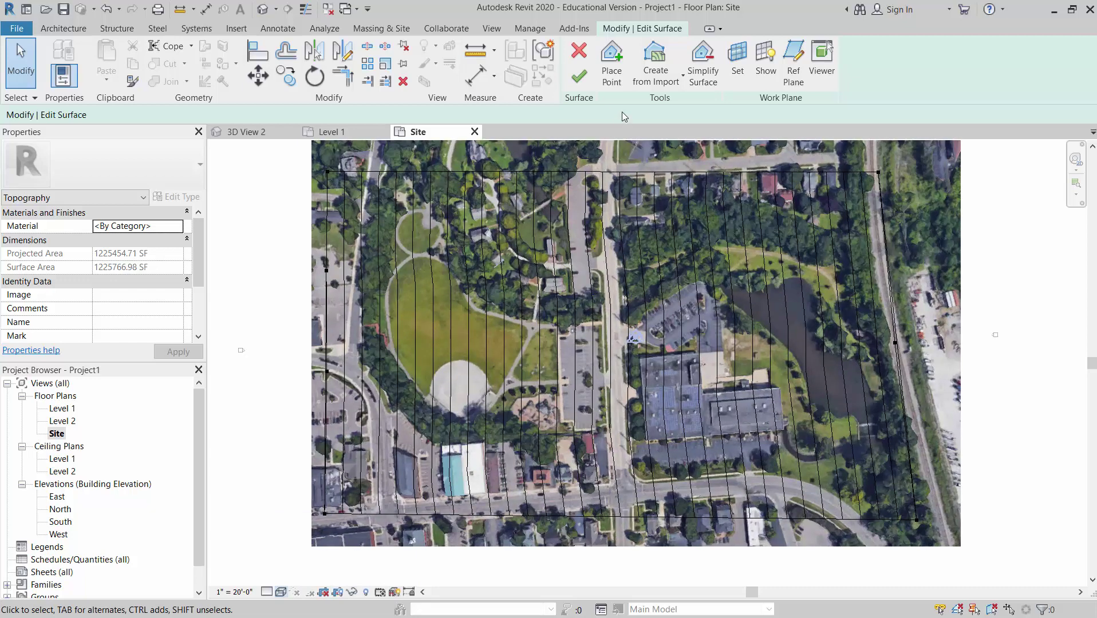
- Place nine surface points at 0' elevation down the west edge of the small round lawn and the ball field
left_click(611, 63)
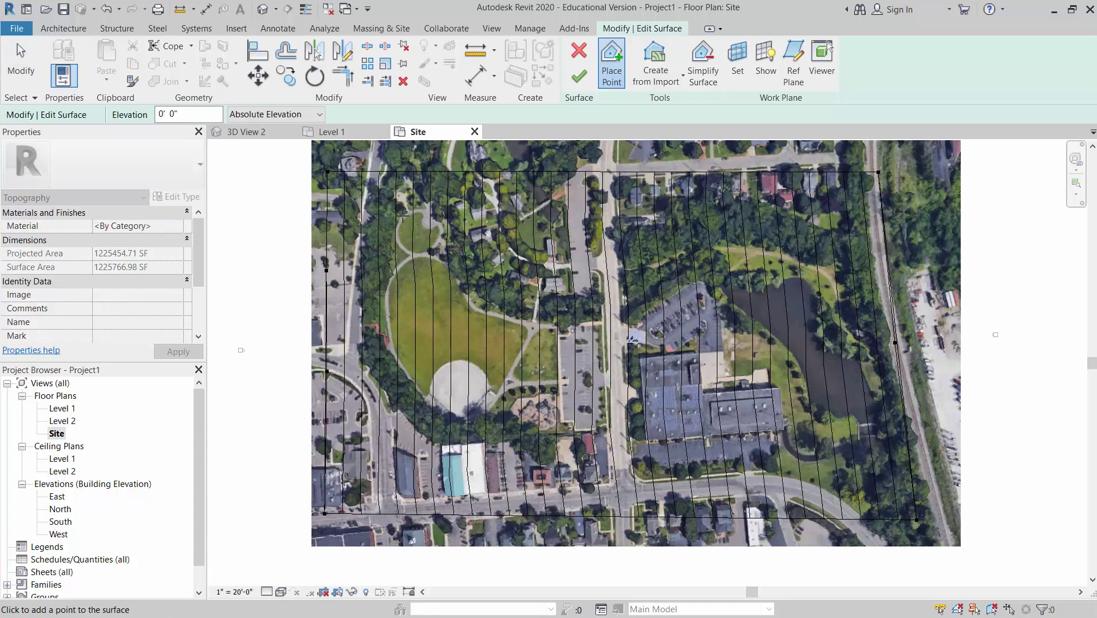
left_click(399, 212)
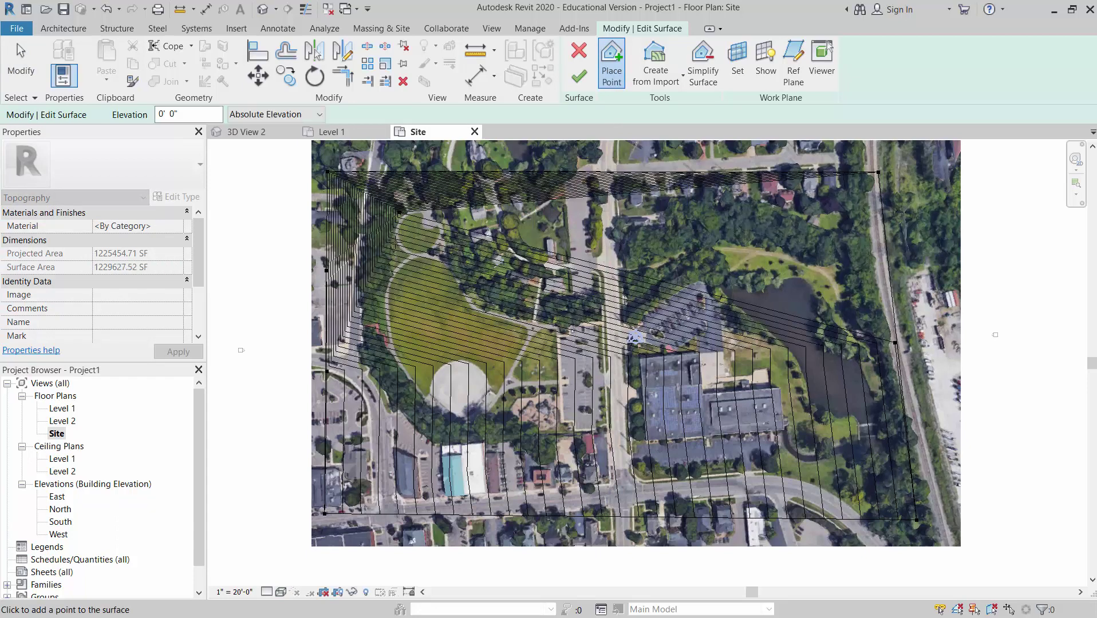
left_click(392, 241)
left_click(393, 262)
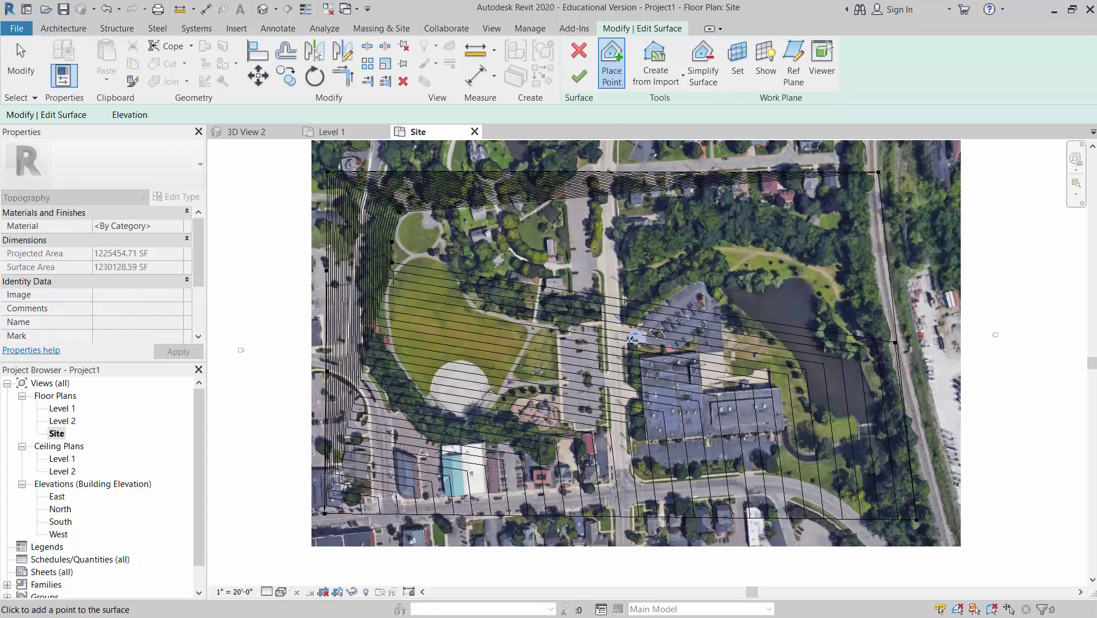
left_click(394, 278)
left_click(383, 301)
left_click(383, 319)
left_click(389, 339)
left_click(403, 367)
left_click(412, 382)
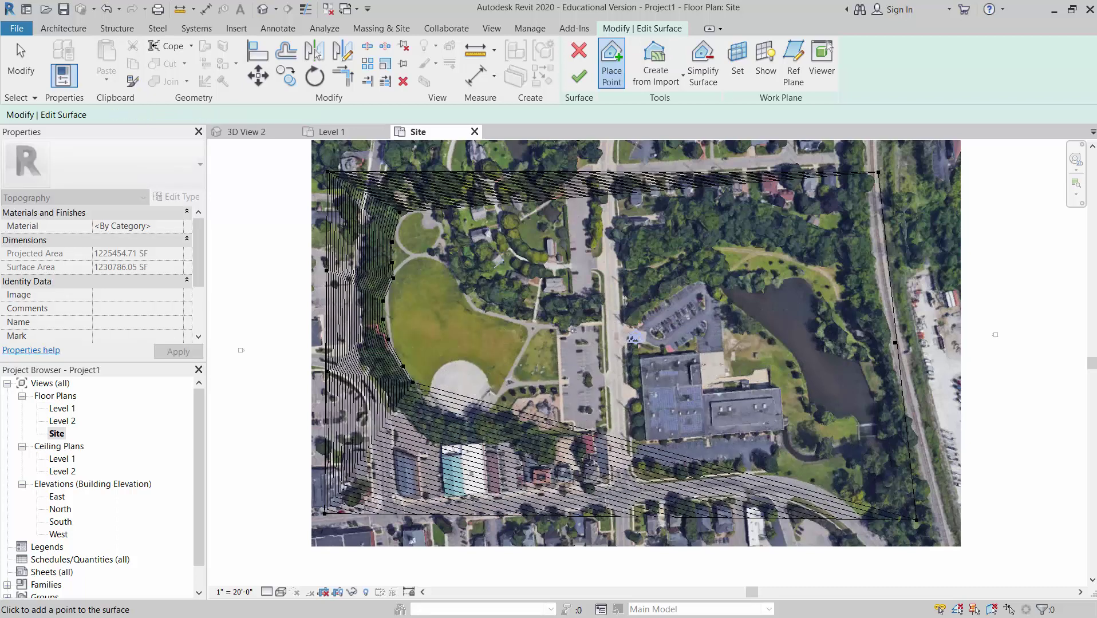
- Continue with nine points at 0' elevation around the south side of the infield and playground, east to the street
left_click(421, 397)
left_click(435, 406)
left_click(454, 411)
left_click(476, 414)
left_click(499, 411)
left_click(534, 424)
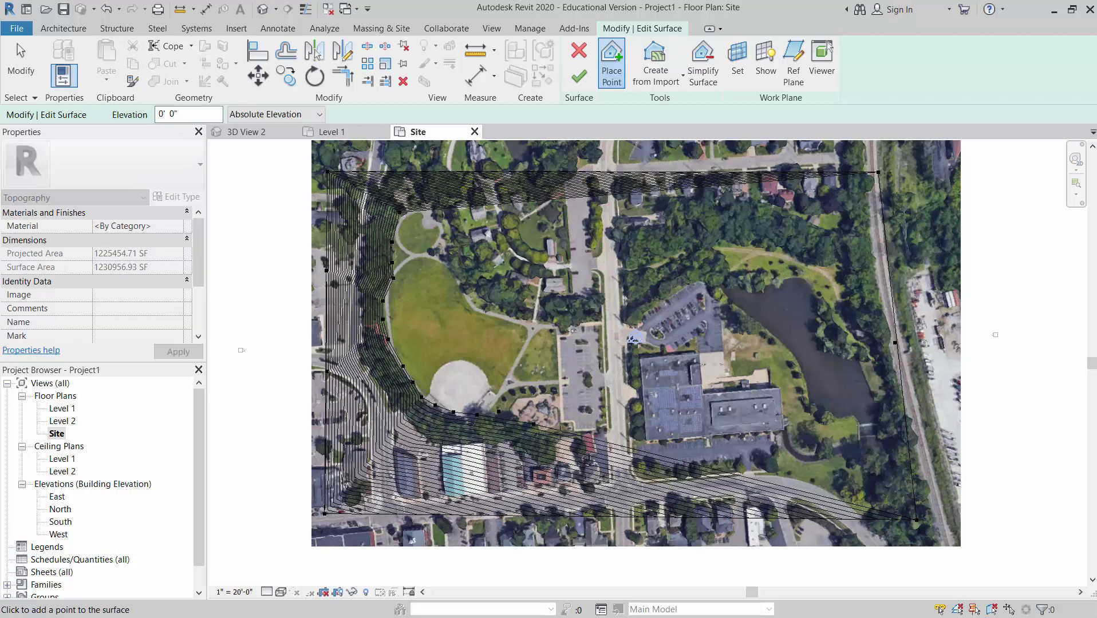
left_click(561, 432)
left_click(591, 434)
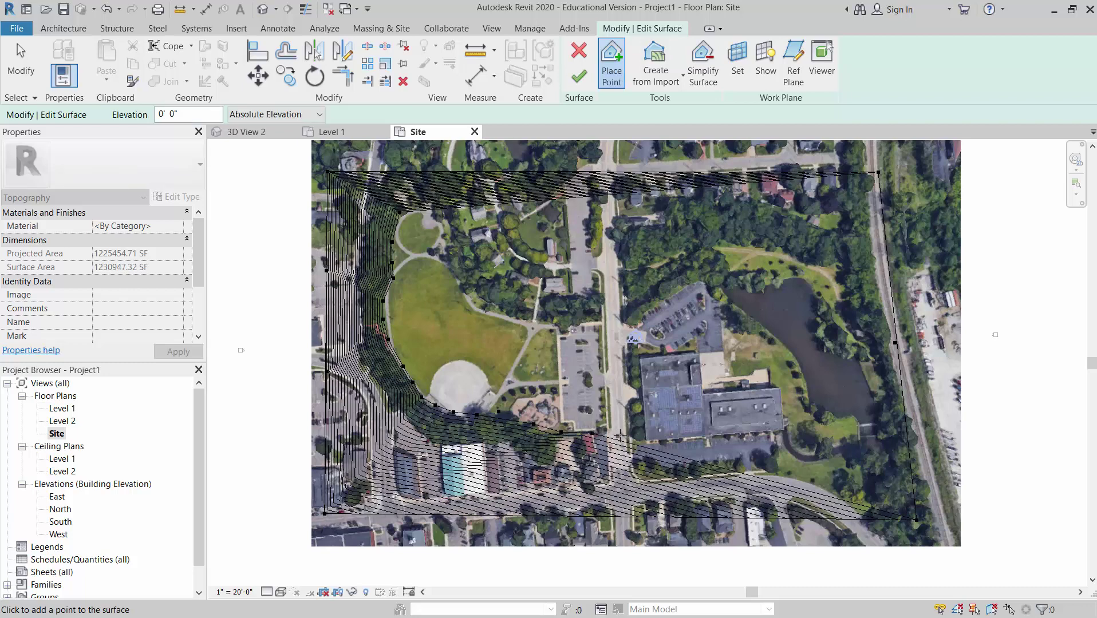
left_click(626, 433)
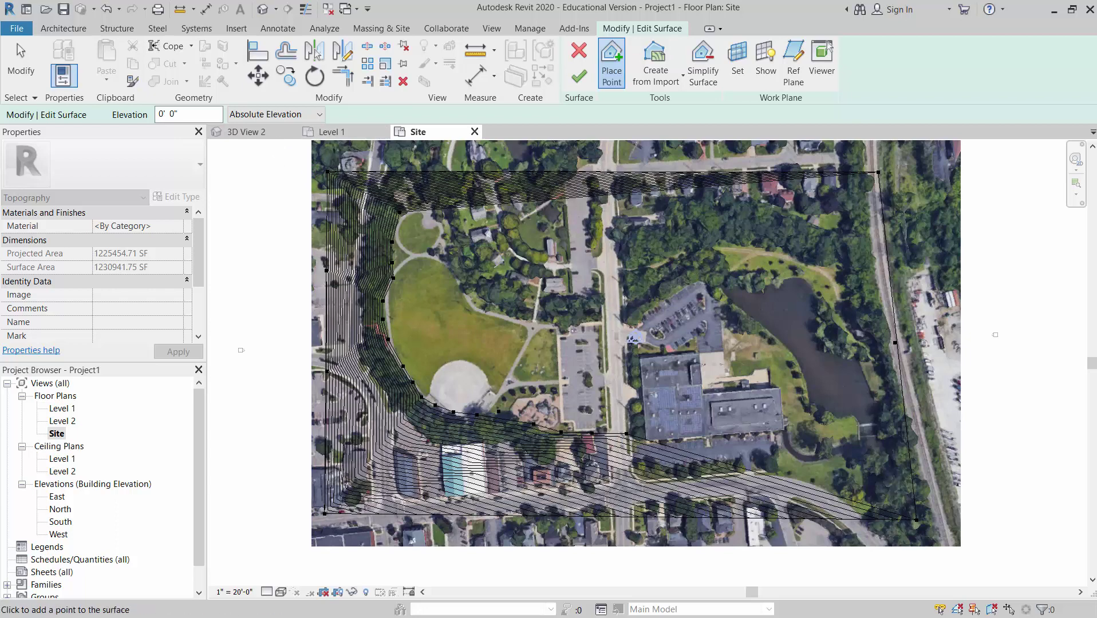
- Place six surface points at 4' elevation around the wooded house area northeast of the ball field and finish editing the surface
left_click(162, 114)
key("BackSpace")
type("4")
left_click(462, 222)
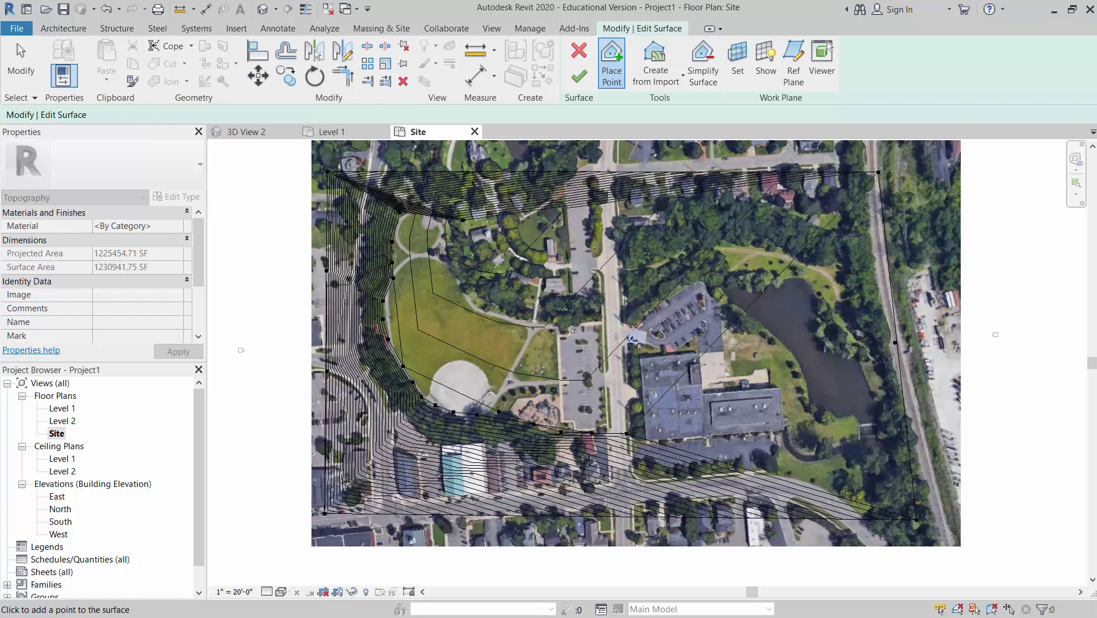
left_click(483, 281)
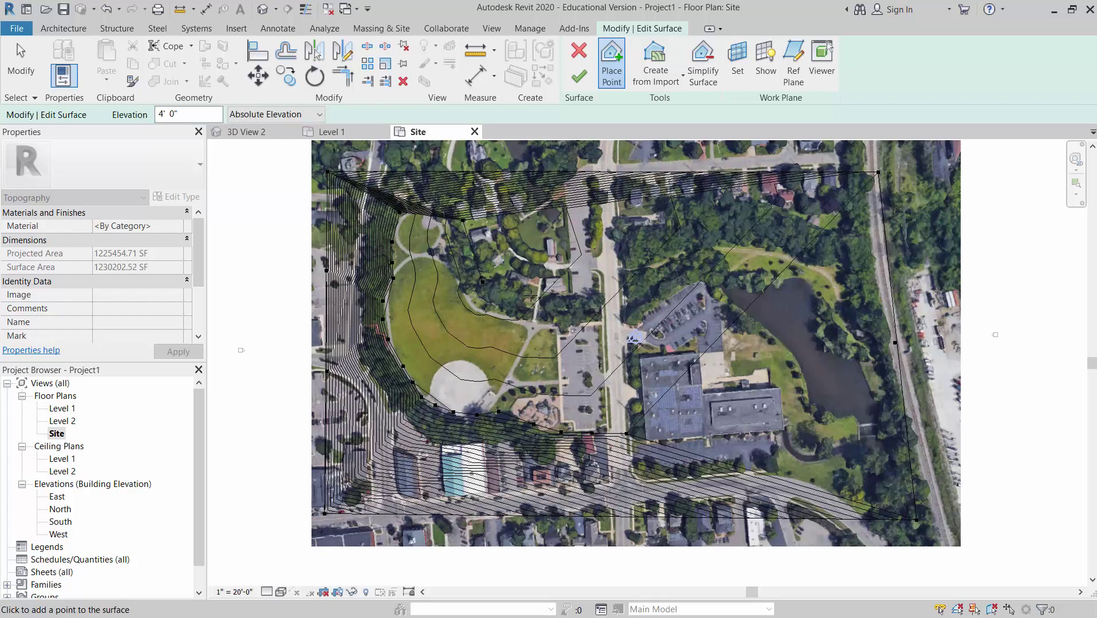
left_click(532, 295)
left_click(573, 290)
left_click(570, 248)
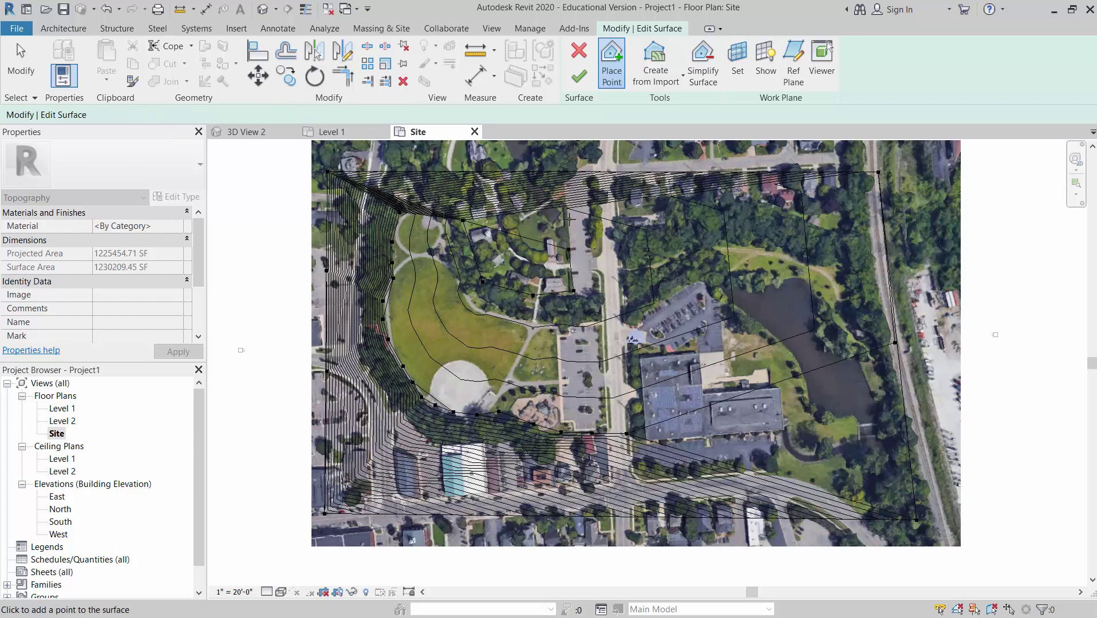
left_click(569, 220)
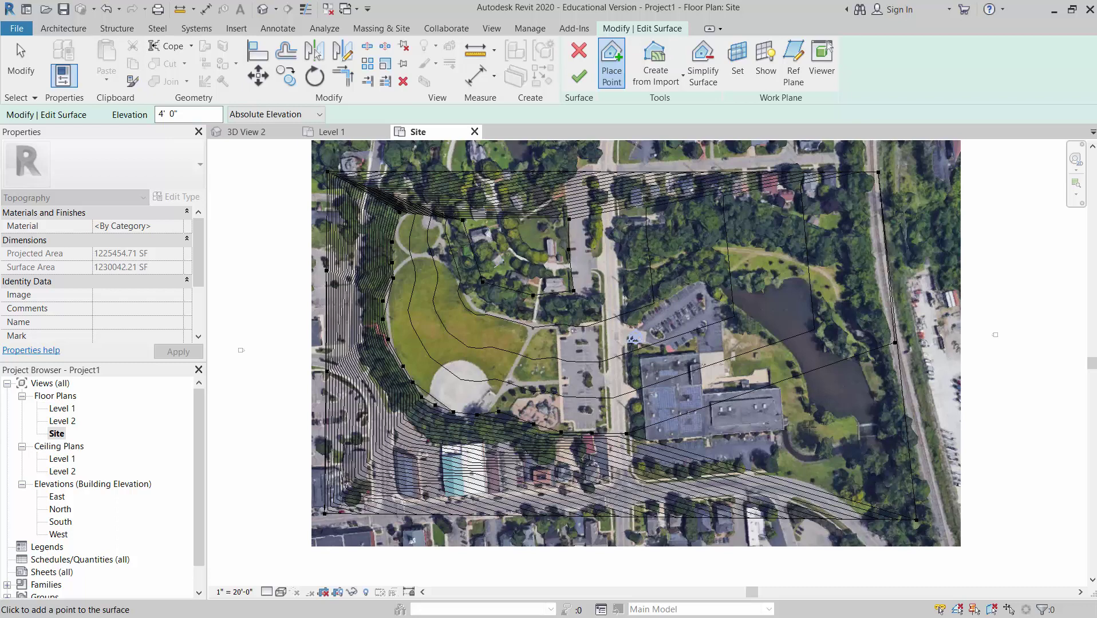
scroll(807, 427, "down", 1)
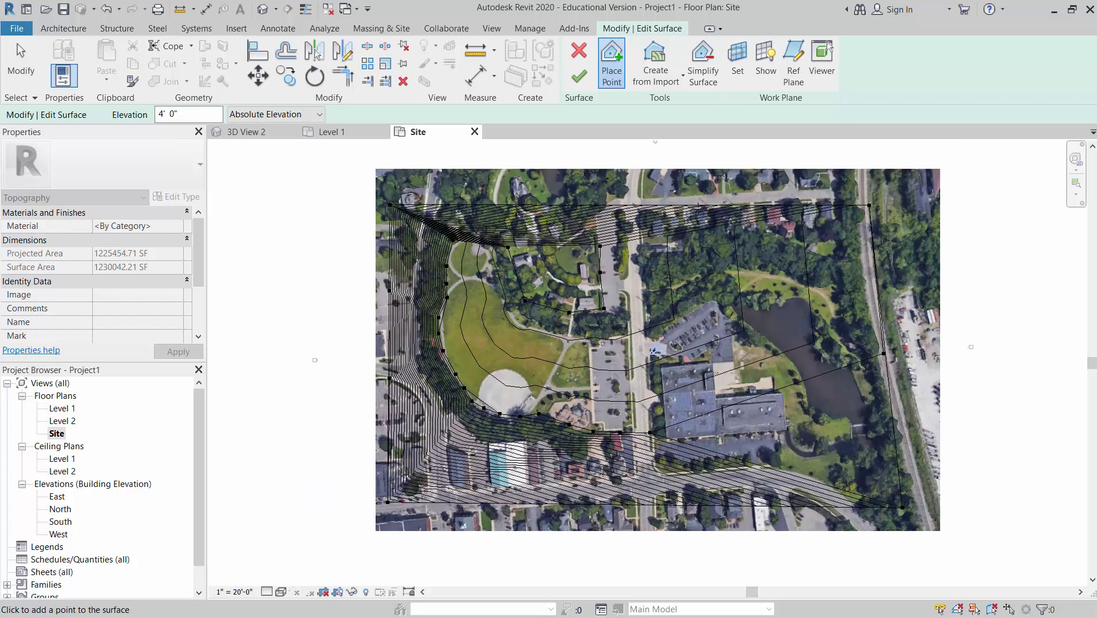
left_click(579, 76)
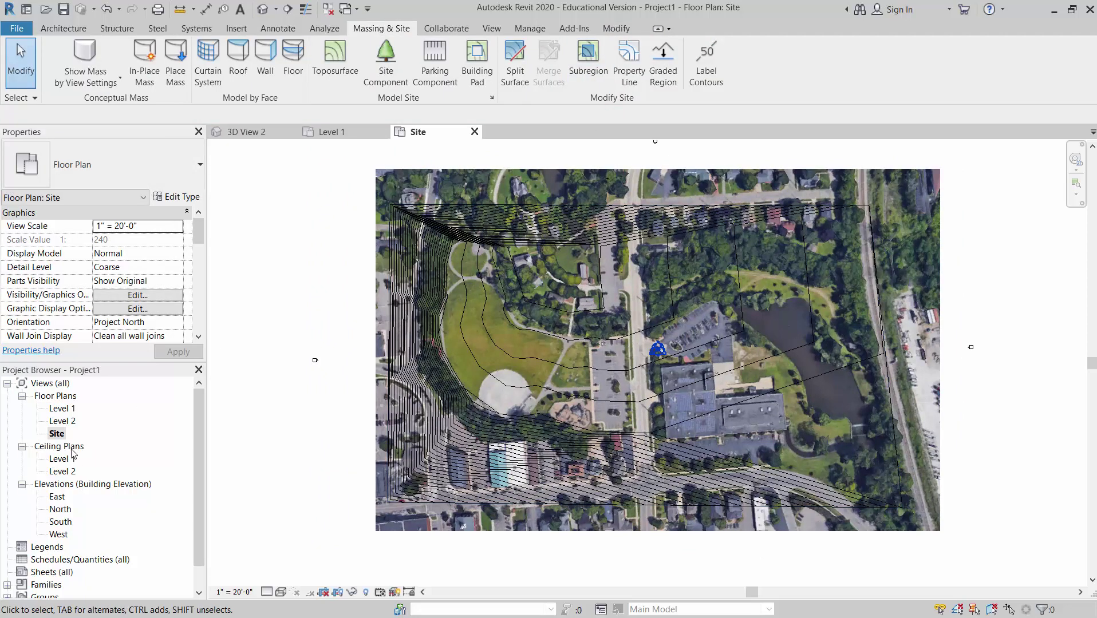
- Open the default 3D view and examine the toposurface's slopes and contours from several angles
left_click(275, 8)
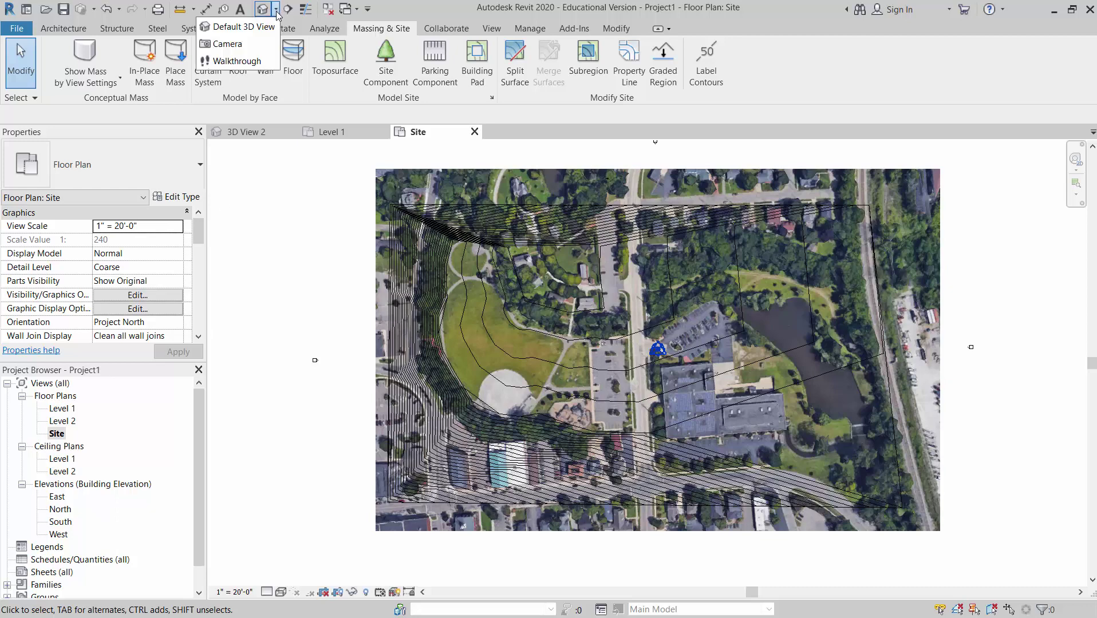
left_click(244, 28)
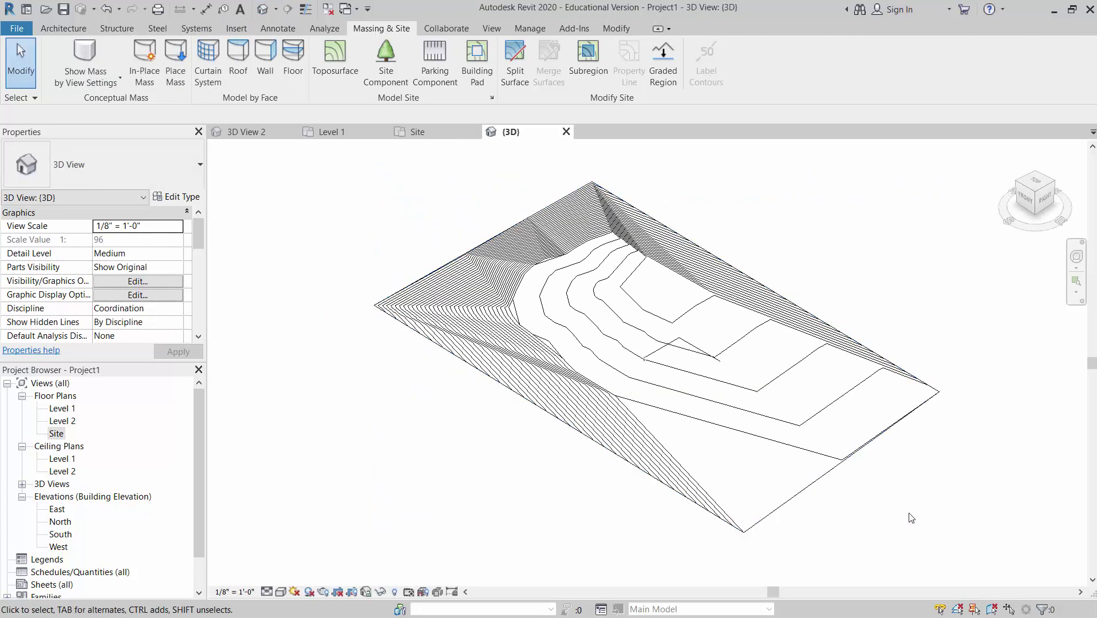
middle_click_drag(856, 528, 739, 391, "shift")
scroll(701, 372, "up", 3)
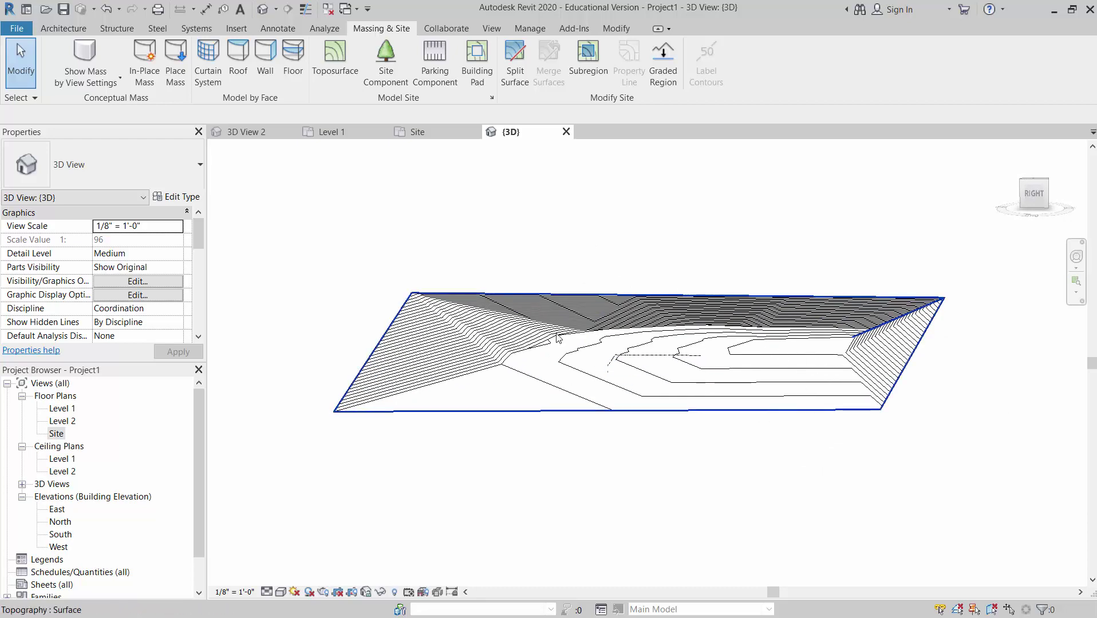
middle_click_drag(522, 416, 368, 306, "shift")
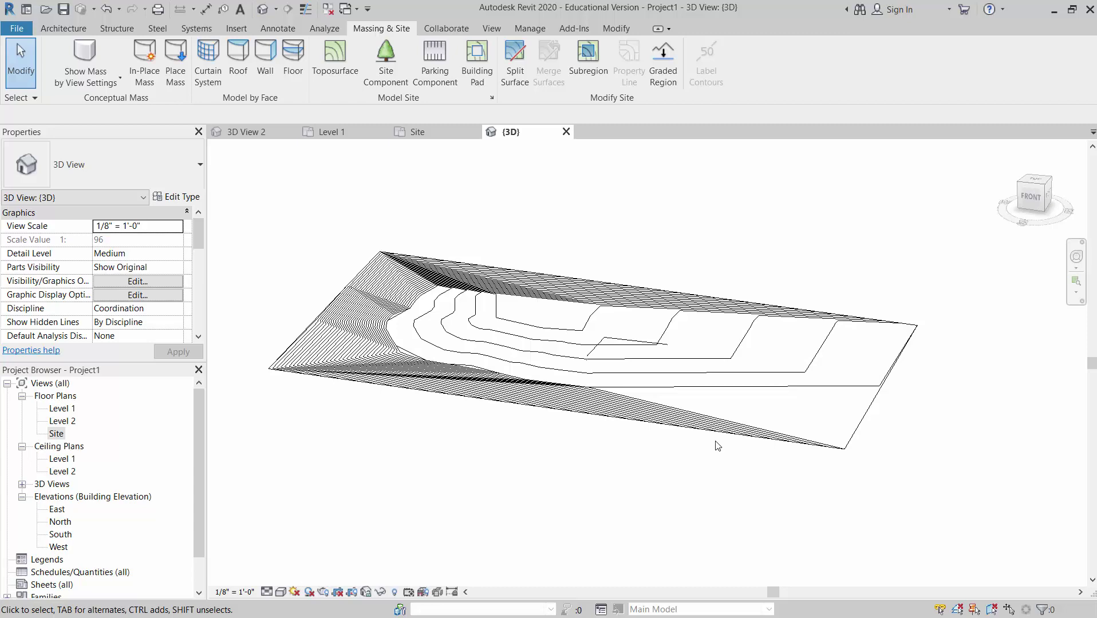
- Return to the Site floor plan and set its visual style to Shaded
double_click(57, 434)
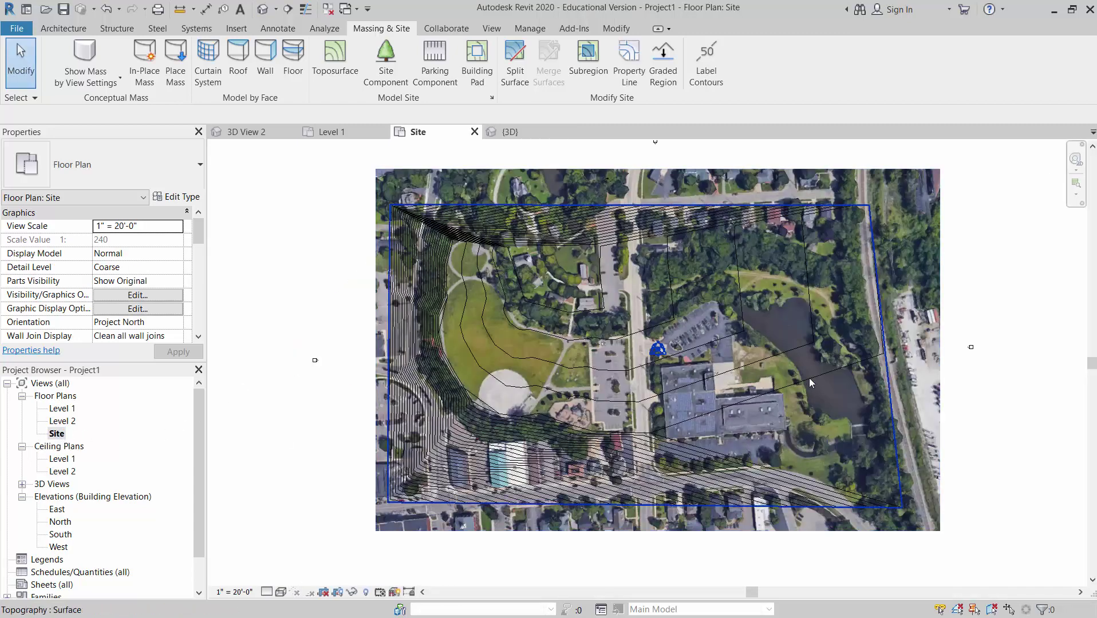
left_click(701, 219)
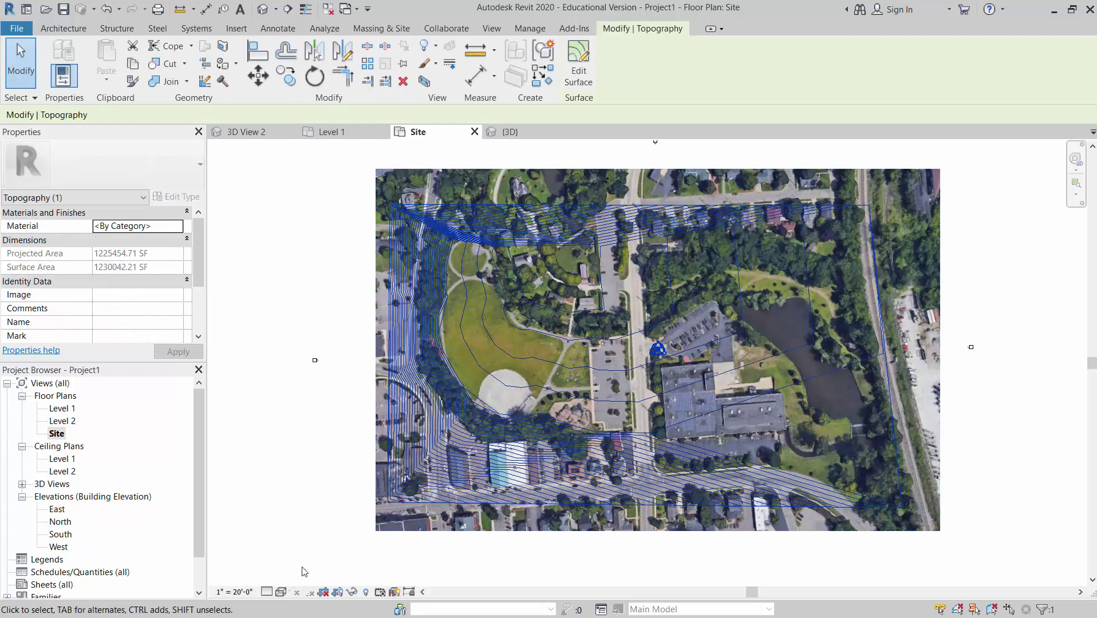
left_click(281, 591)
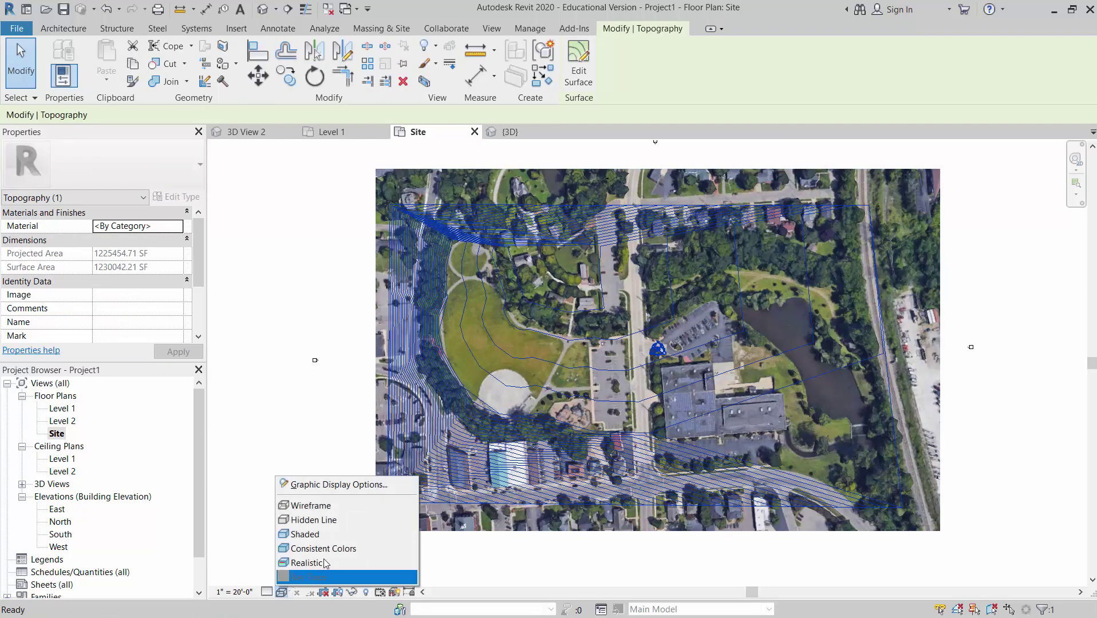
left_click(331, 536)
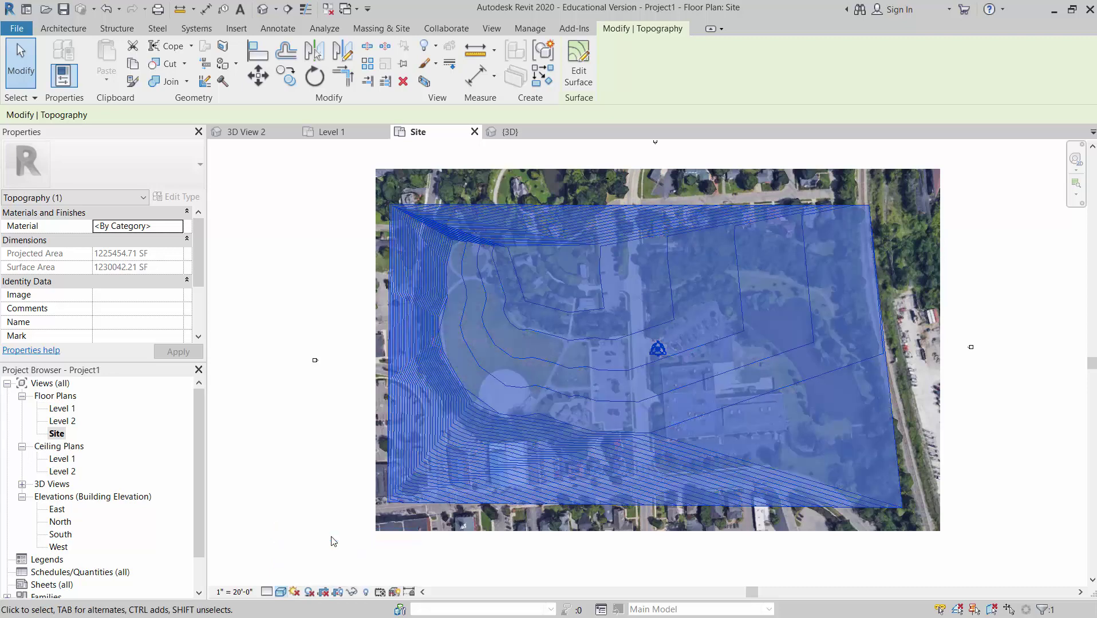
left_click(976, 448)
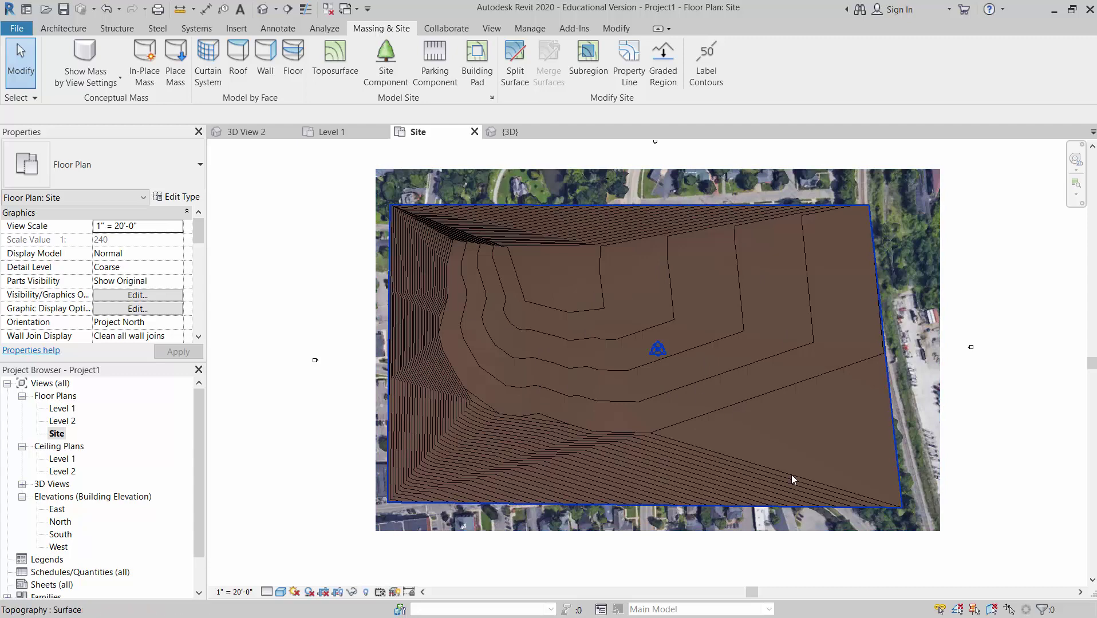
scroll(775, 423, "down", 1)
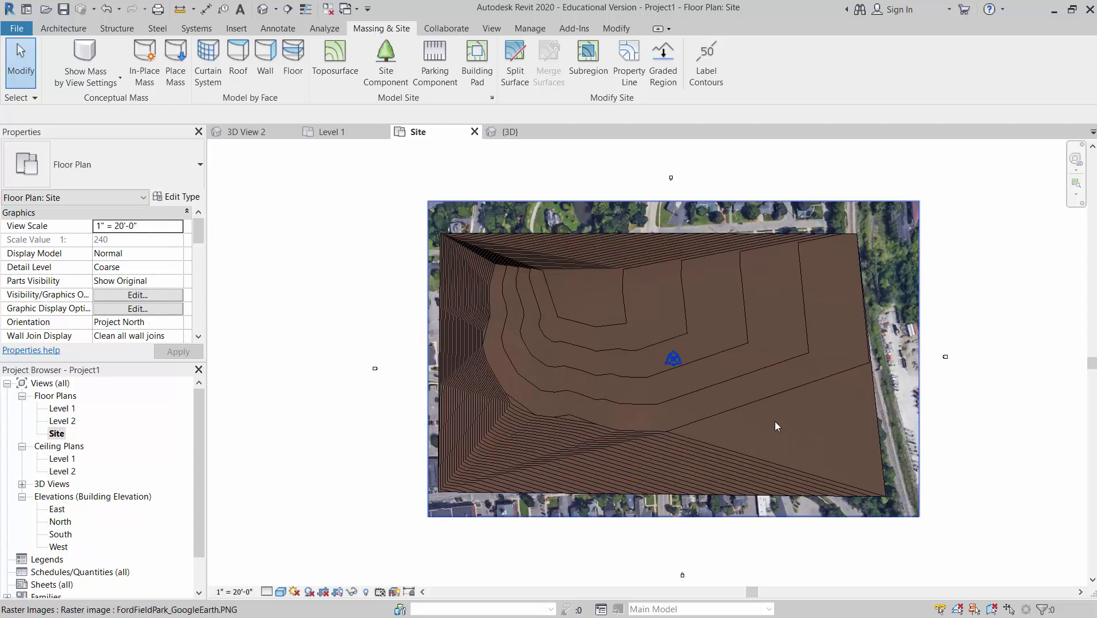